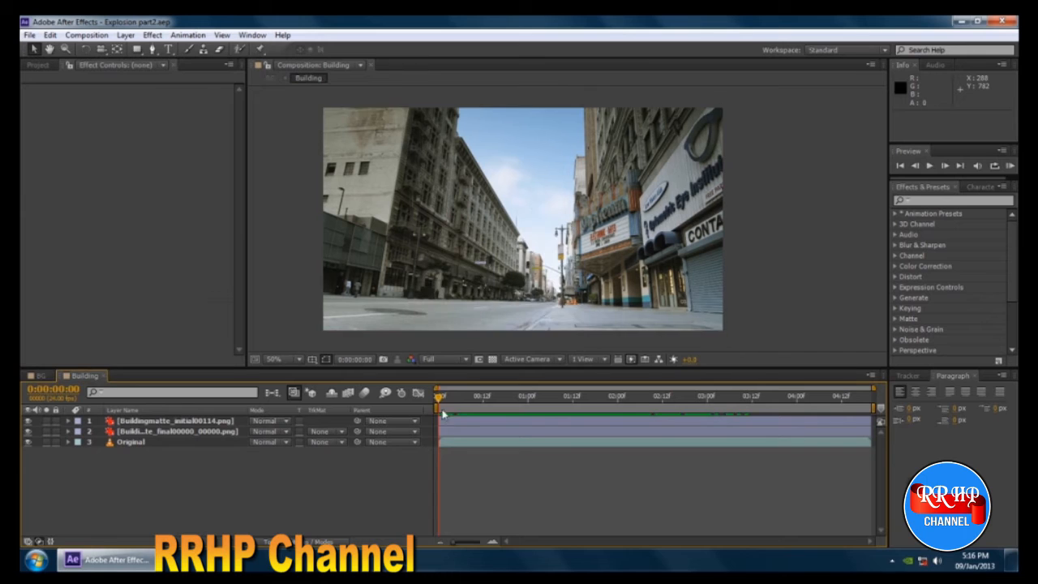
Scrub through the Building and BG compositions to review the street plate, the walking actors and the explosion timing.
{"action": "left_click_drag", "start_coordinate": [440, 396], "coordinate": [710, 399]}
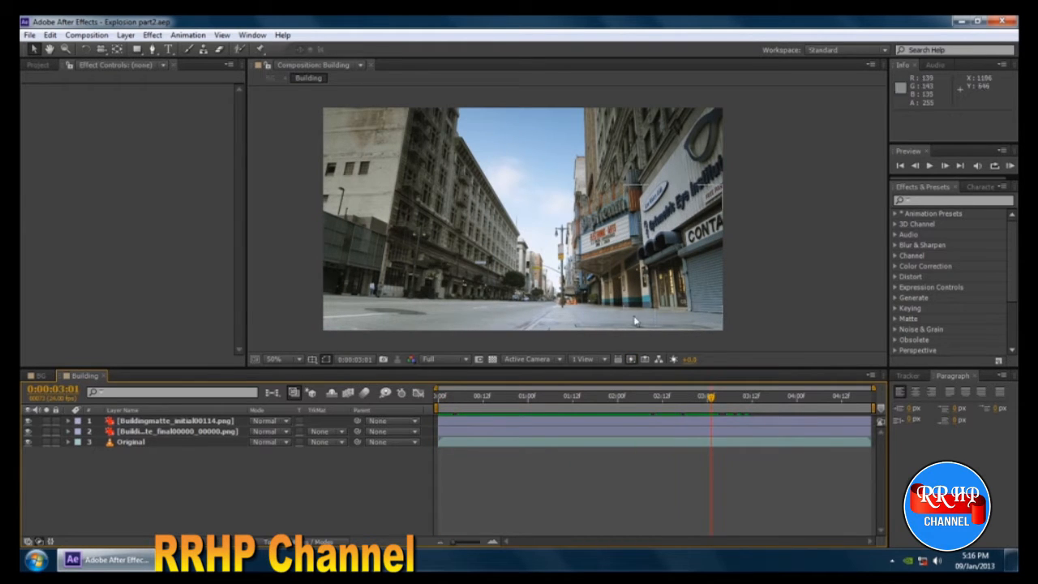
{"action": "left_click", "coordinate": [37, 375]}
{"action": "left_click", "coordinate": [460, 397]}
{"action": "left_click_drag", "start_coordinate": [449, 404], "coordinate": [479, 403]}
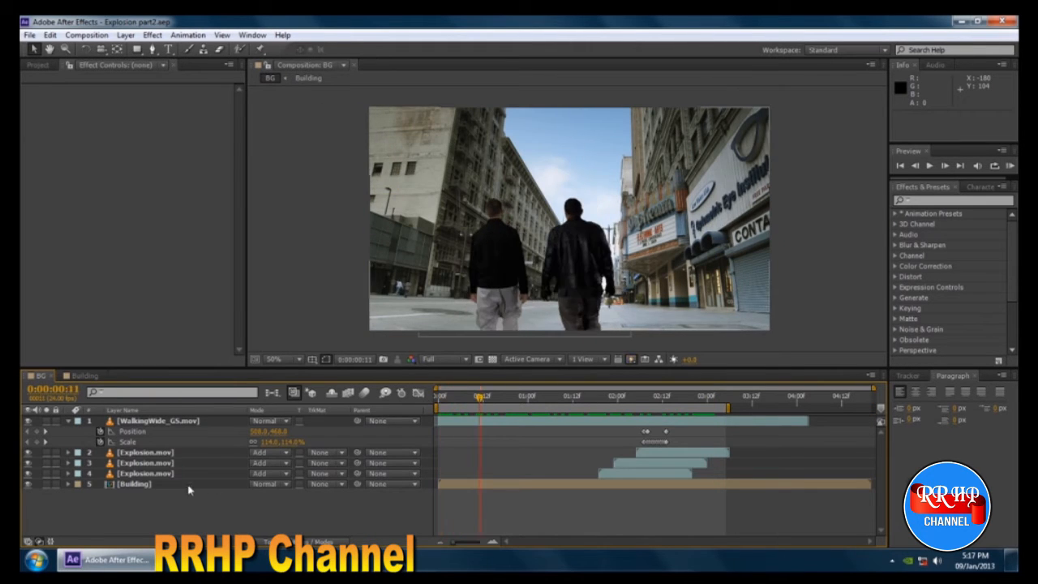
{"action": "left_click", "coordinate": [68, 422]}
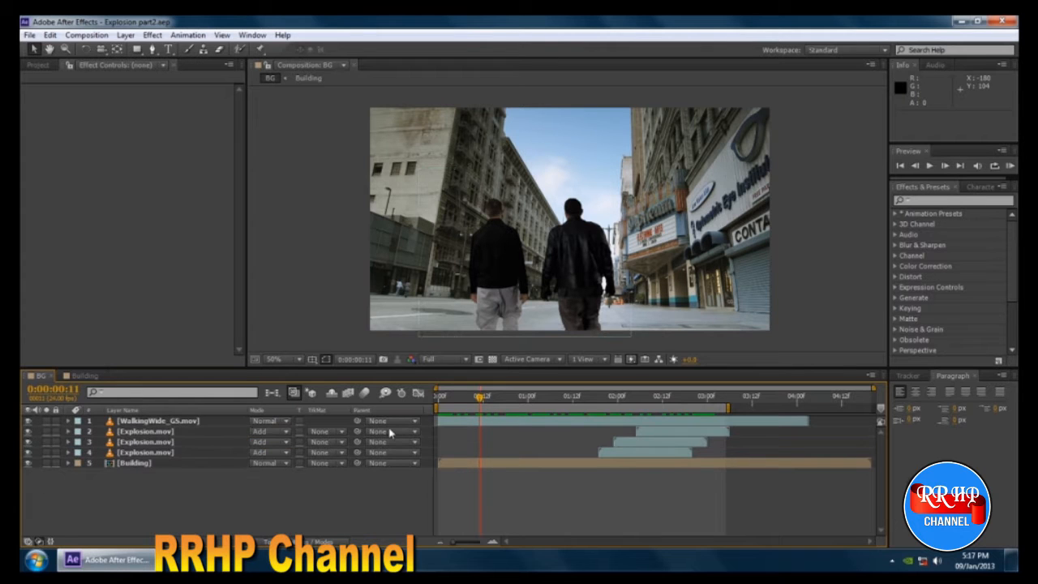
{"action": "left_click_drag", "start_coordinate": [479, 400], "coordinate": [594, 437]}
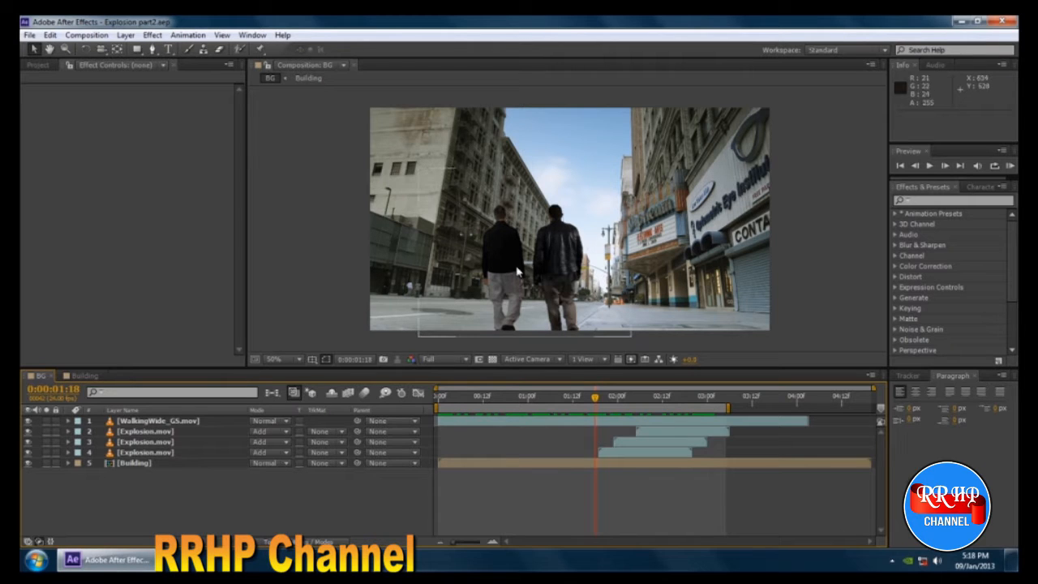
{"action": "left_click_drag", "start_coordinate": [594, 403], "coordinate": [643, 403]}
Create a new composition from the BG composition and delete the BG layer inside it.
{"action": "left_click", "coordinate": [45, 66]}
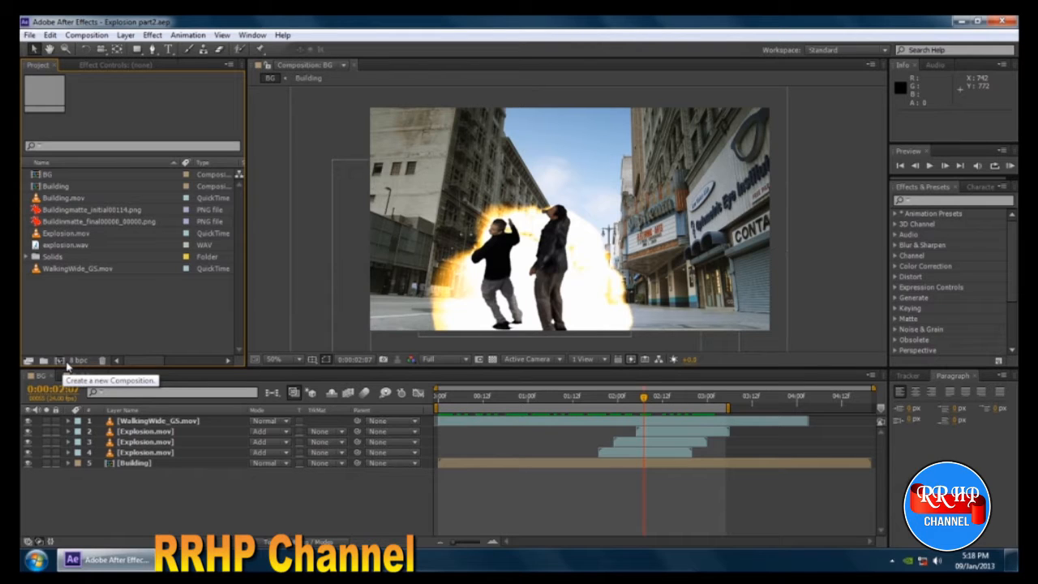
{"action": "left_click", "coordinate": [49, 175]}
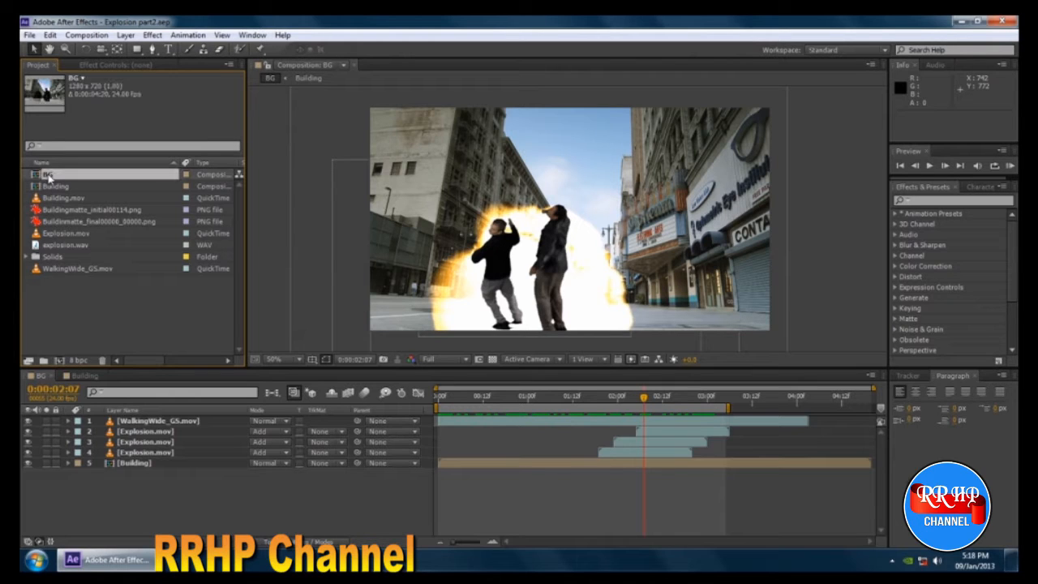
{"action": "left_click", "coordinate": [56, 187]}
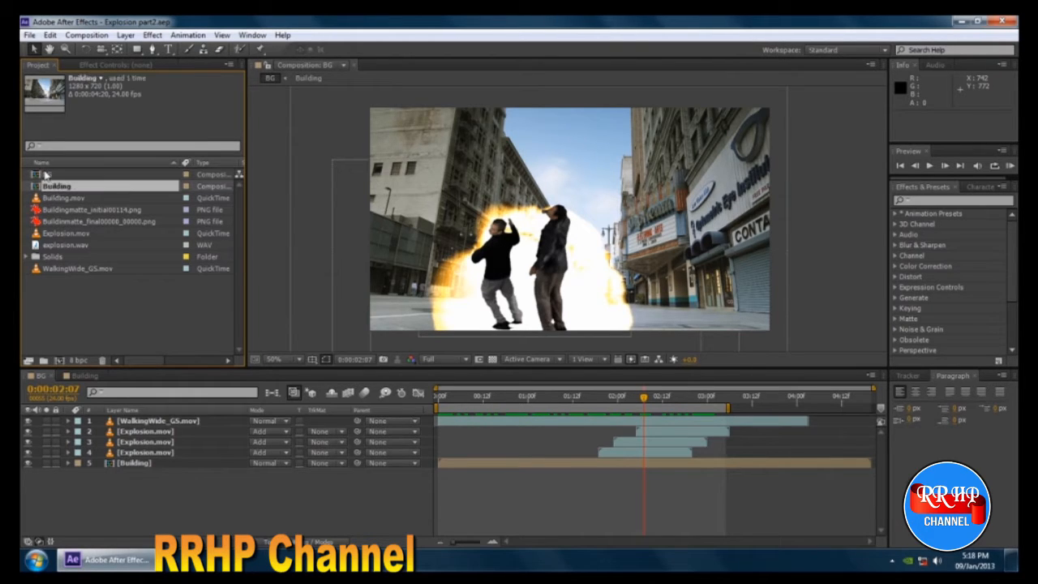
{"action": "left_click", "coordinate": [48, 175]}
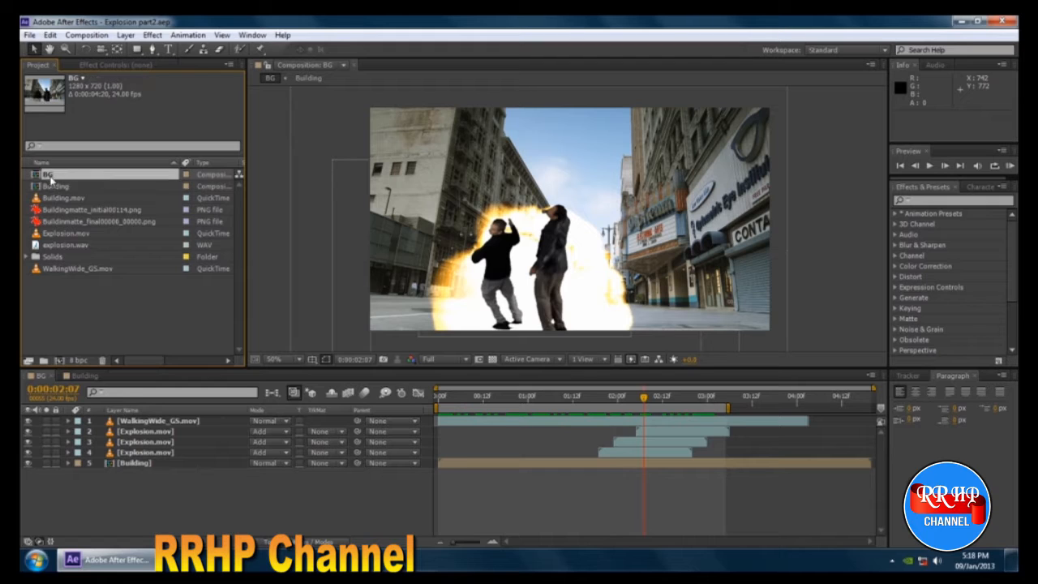
{"action": "left_click_drag", "start_coordinate": [49, 175], "coordinate": [59, 361]}
{"action": "left_click", "coordinate": [150, 421]}
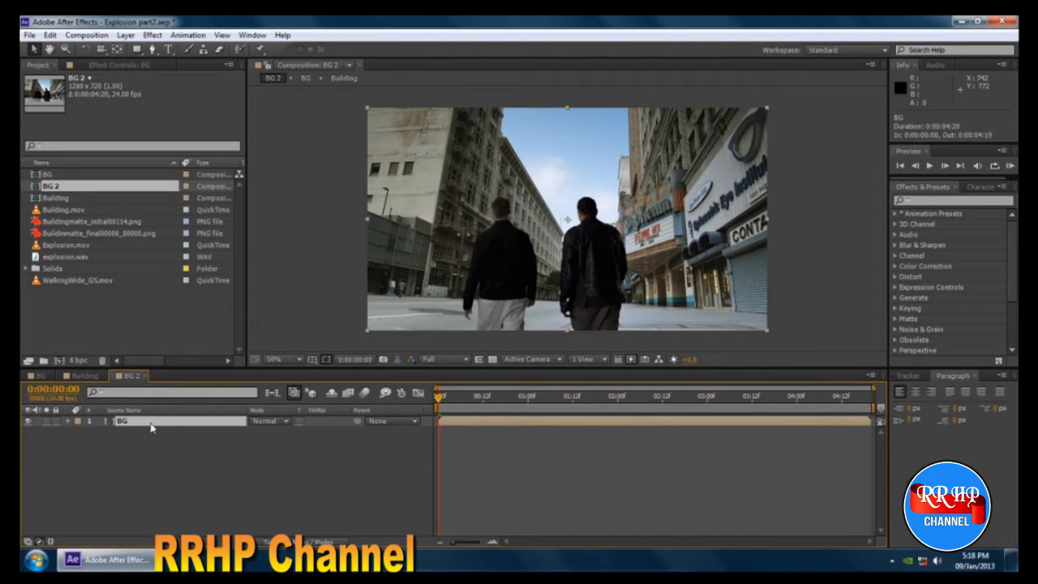
{"action": "key", "text": "Delete"}
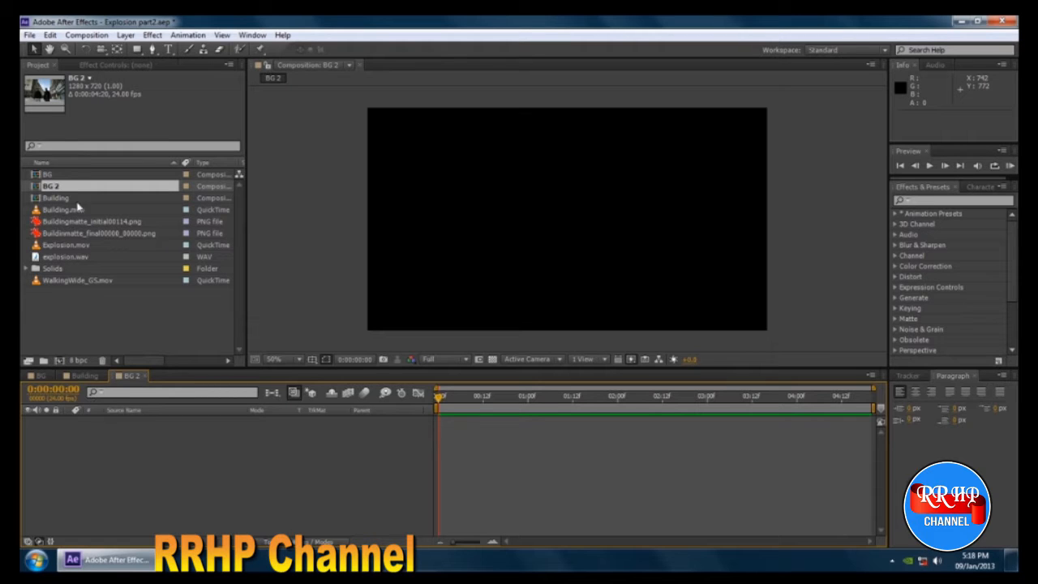
Rename the new BG 2 composition to Displacement.
{"action": "left_click", "coordinate": [47, 175]}
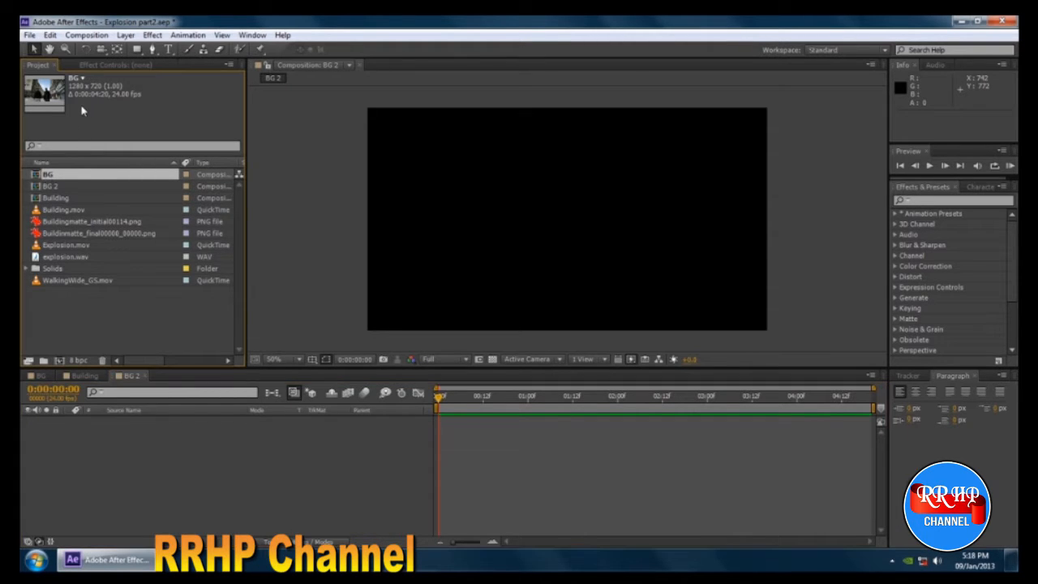
{"action": "left_click", "coordinate": [56, 199]}
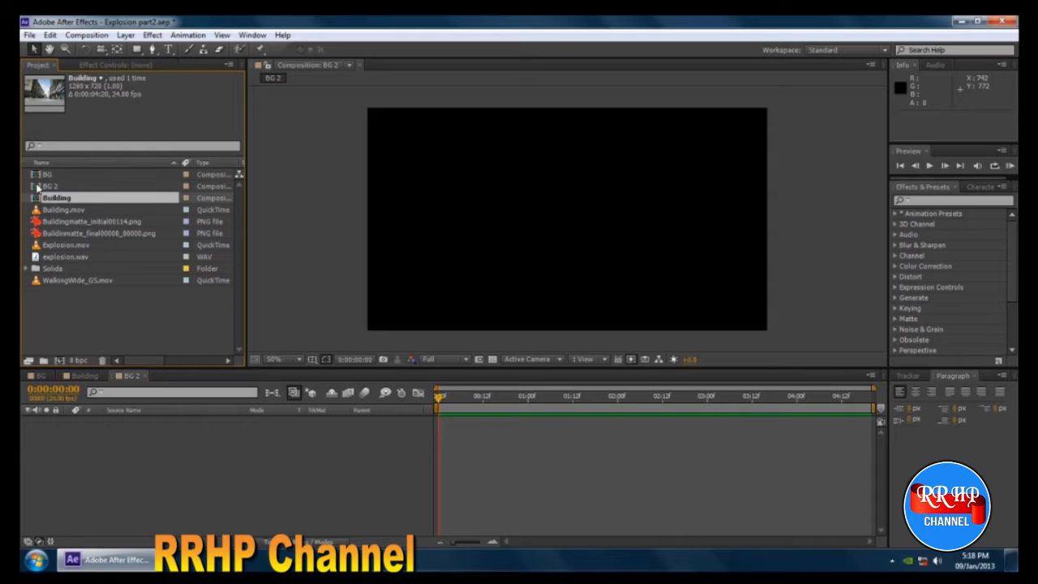
{"action": "left_click", "coordinate": [42, 192]}
{"action": "left_click", "coordinate": [60, 186]}
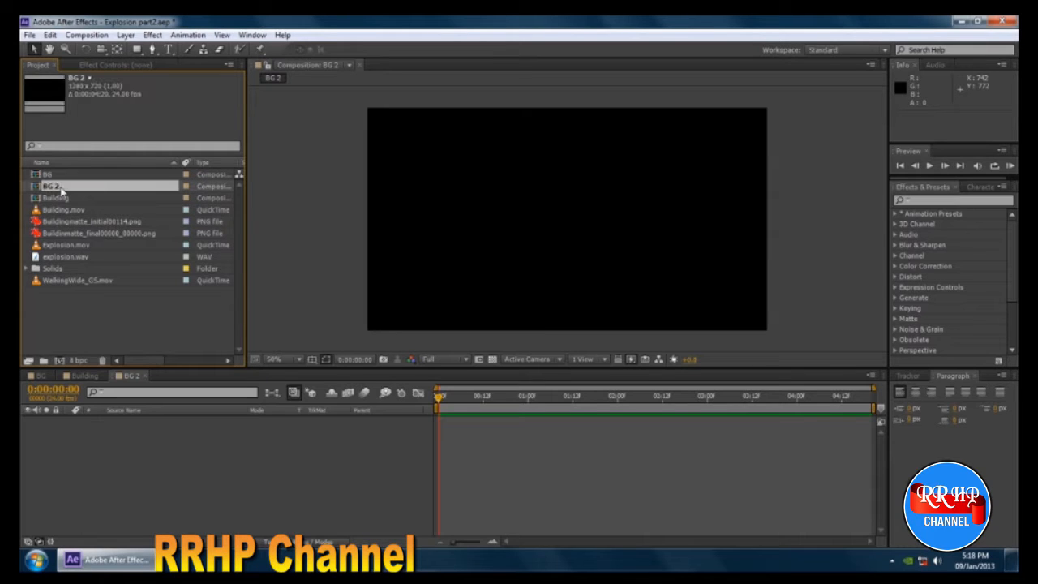
{"action": "key", "text": "Return"}
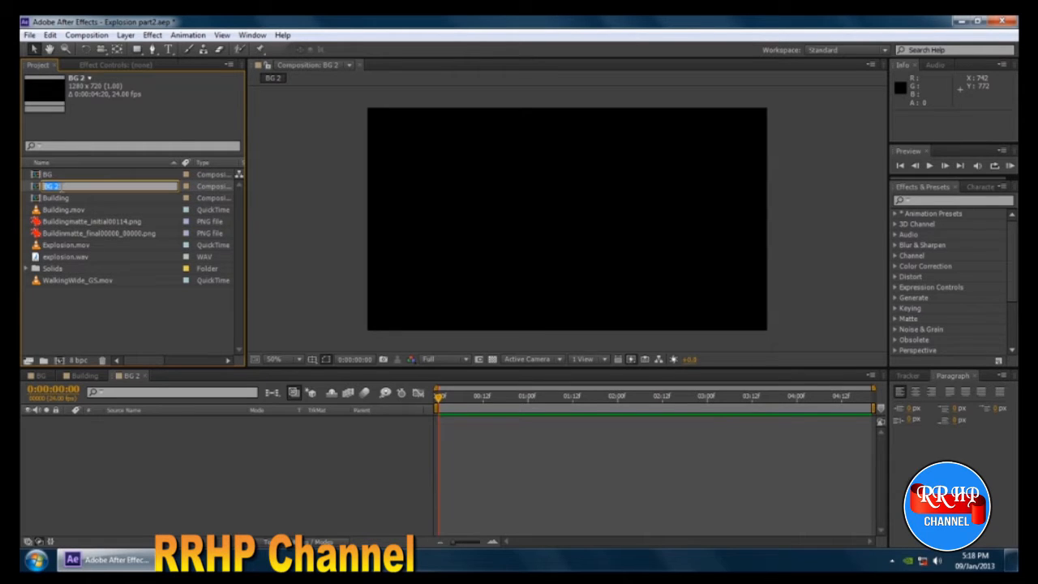
{"action": "type", "text": "B"}
{"action": "key", "text": "Return"}
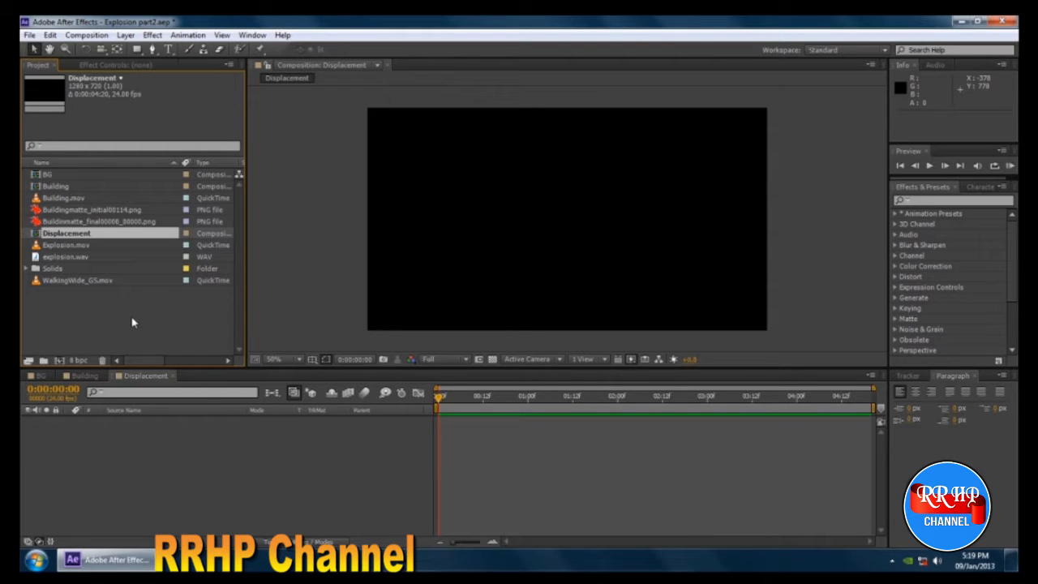
Add the Building.mov footage to the Displacement composition as a layer.
{"action": "left_click", "coordinate": [59, 210]}
{"action": "left_click", "coordinate": [70, 223]}
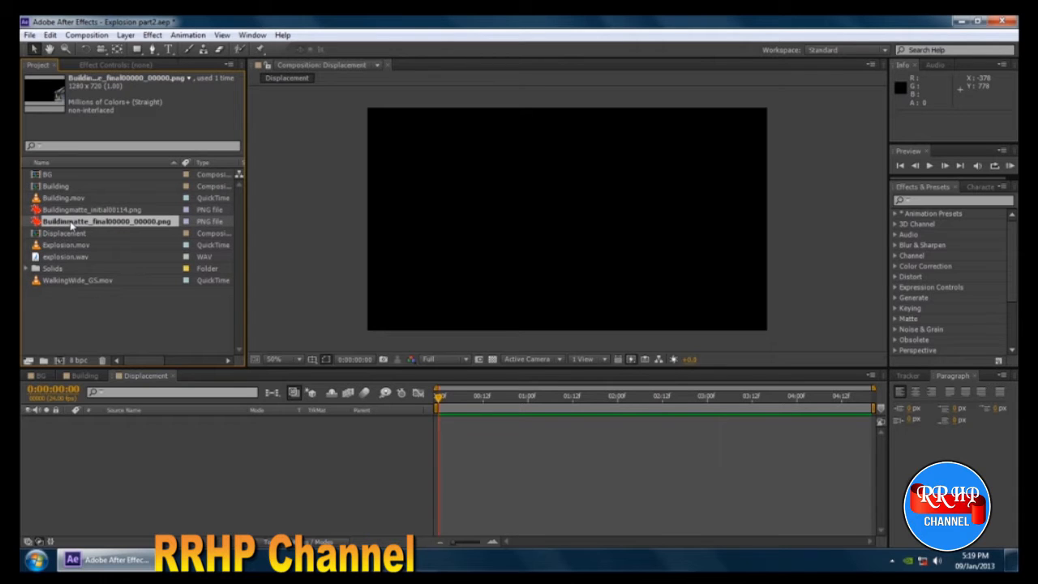
{"action": "left_click", "coordinate": [60, 197]}
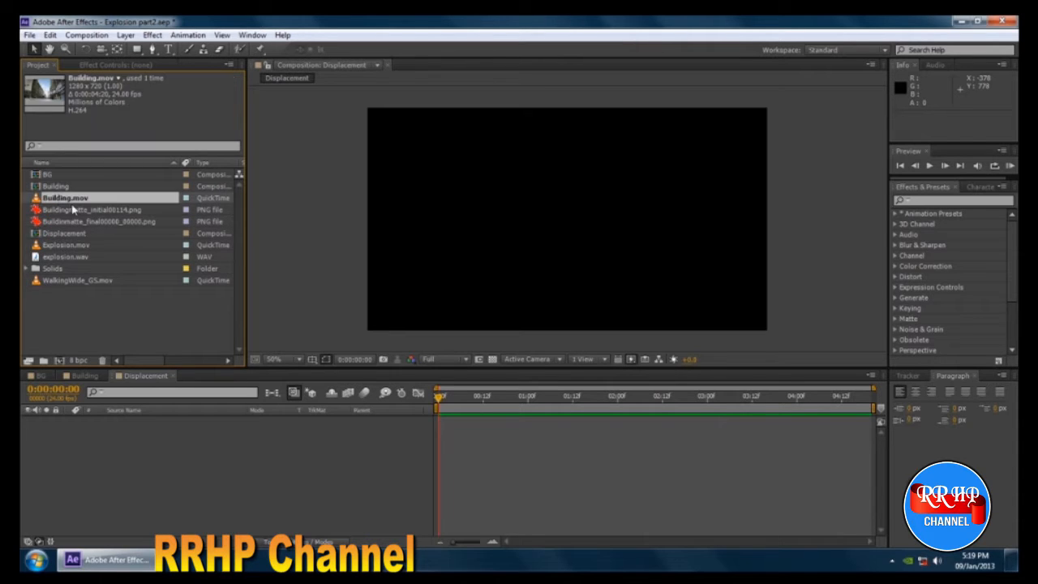
{"action": "left_click_drag", "start_coordinate": [77, 209], "coordinate": [155, 440]}
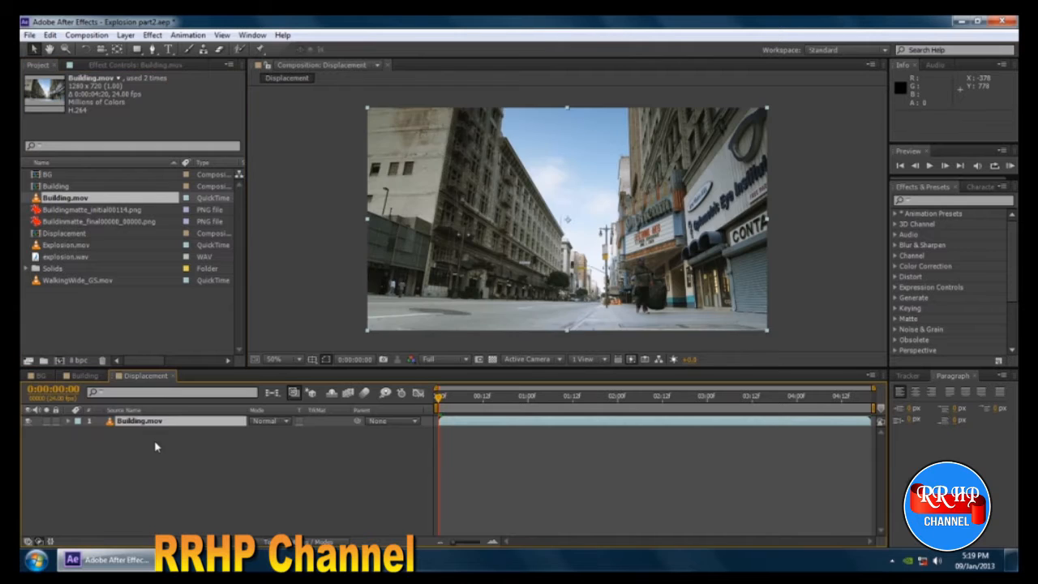
{"action": "key", "text": "slash"}
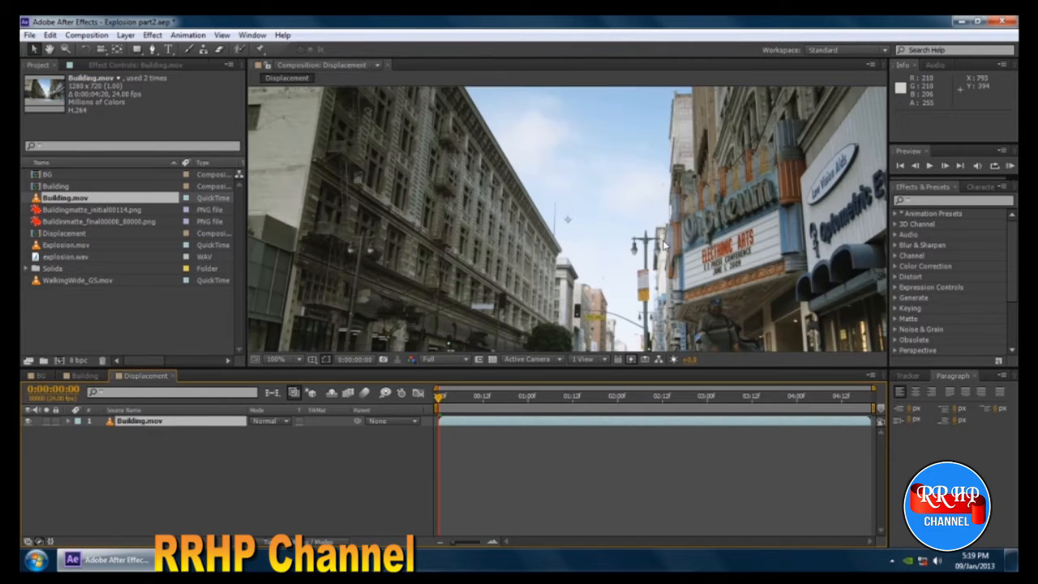
{"action": "left_click_drag", "start_coordinate": [643, 220], "coordinate": [667, 111]}
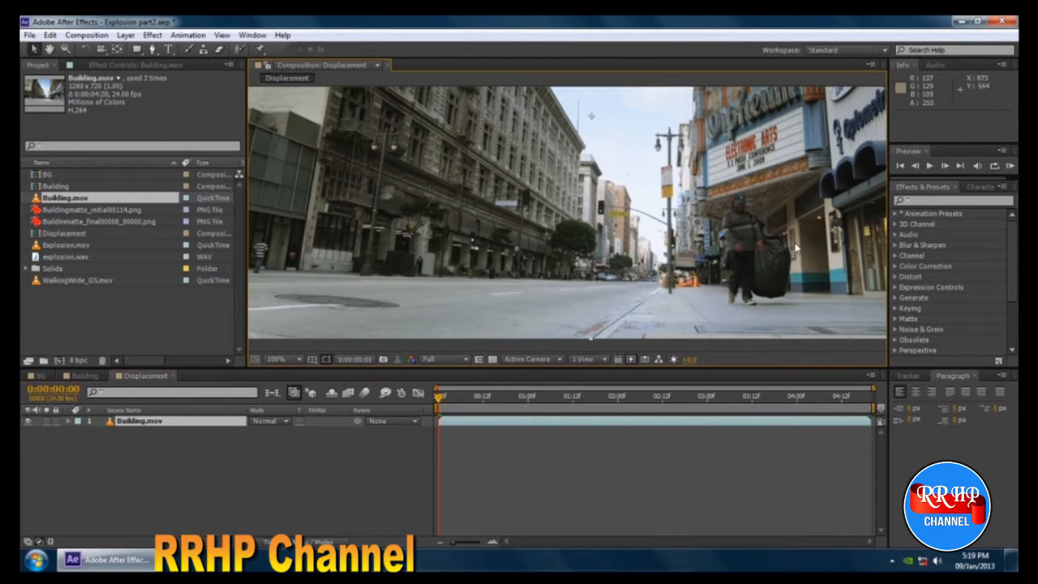
{"action": "left_click_drag", "start_coordinate": [670, 198], "coordinate": [630, 251]}
{"action": "scroll", "coordinate": [653, 221], "scroll_direction": "down", "scroll_amount": 1}
{"action": "scroll", "coordinate": [653, 221], "scroll_direction": "up", "scroll_amount": 1}
{"action": "scroll", "coordinate": [628, 223], "scroll_direction": "down", "scroll_amount": 1}
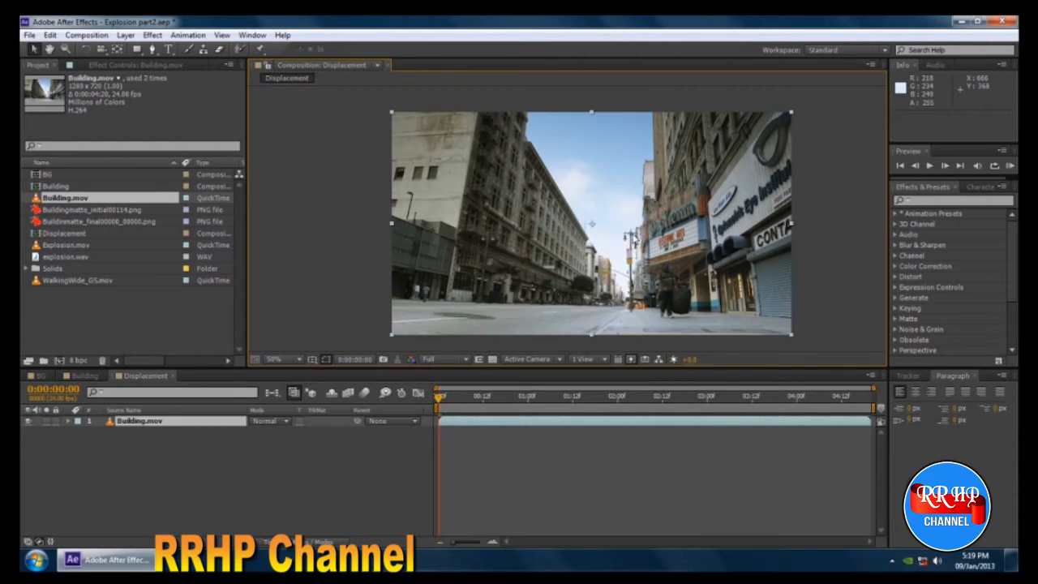
{"action": "left_click_drag", "start_coordinate": [607, 217], "coordinate": [588, 202]}
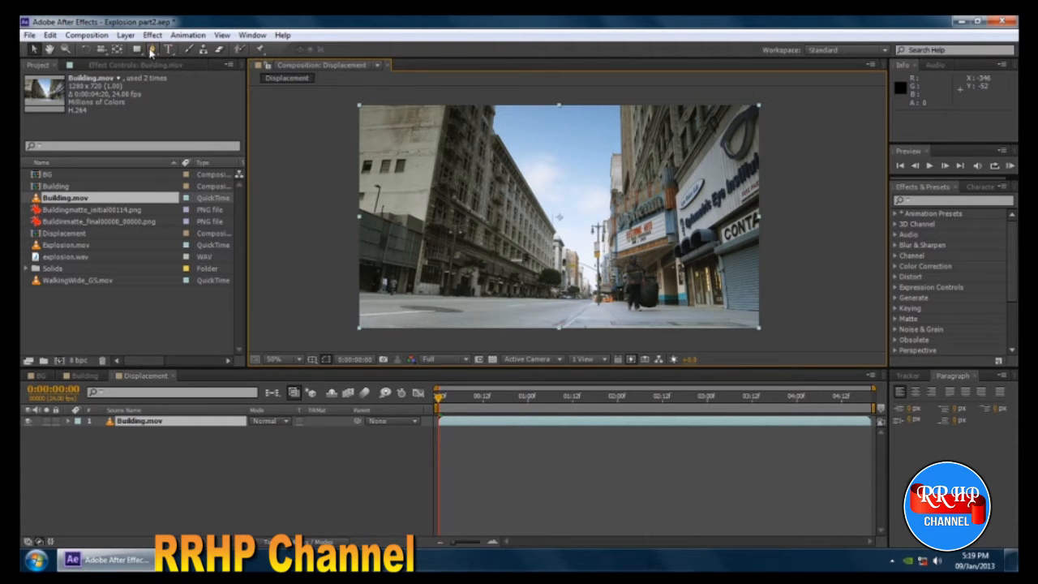
Start a Pen tool mask on the Building.mov layer along the left building's base, from the frame edge along the street line.
{"action": "left_click", "coordinate": [152, 49]}
{"action": "key", "text": "period"}
{"action": "key", "text": "space"}
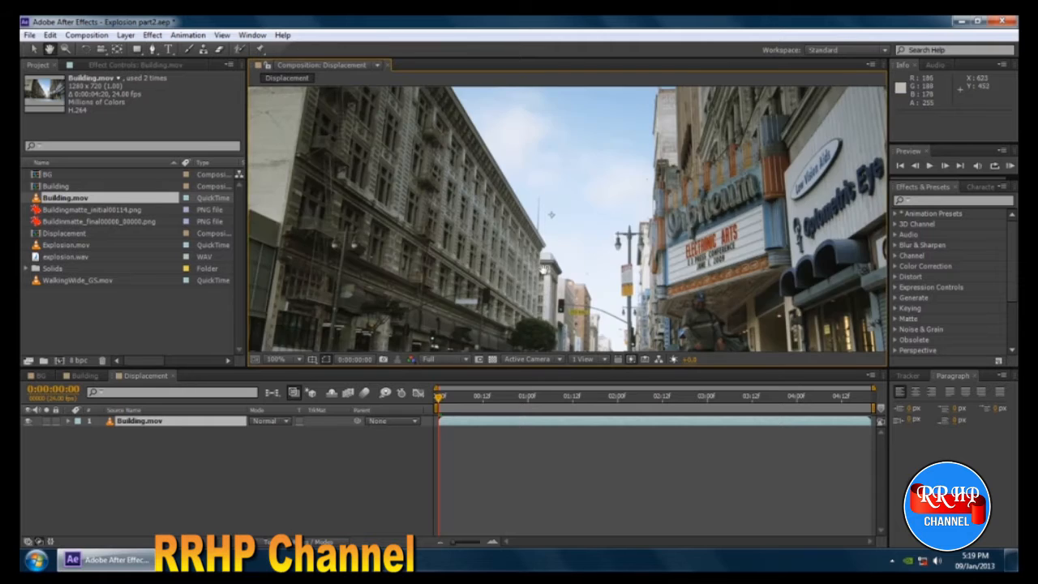
{"action": "left_click_drag", "start_coordinate": [547, 271], "coordinate": [762, 194]}
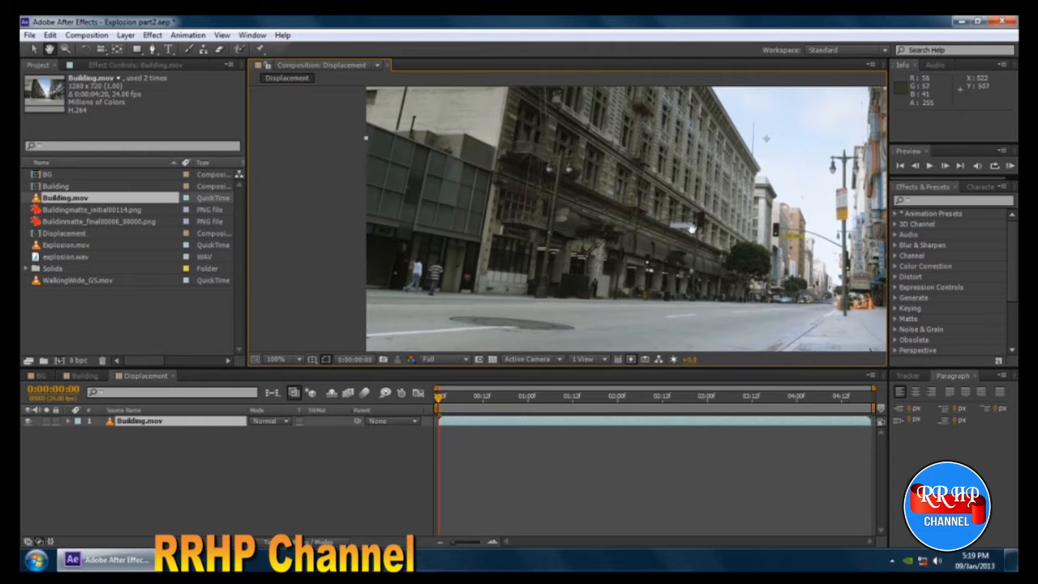
{"action": "left_click", "coordinate": [363, 287]}
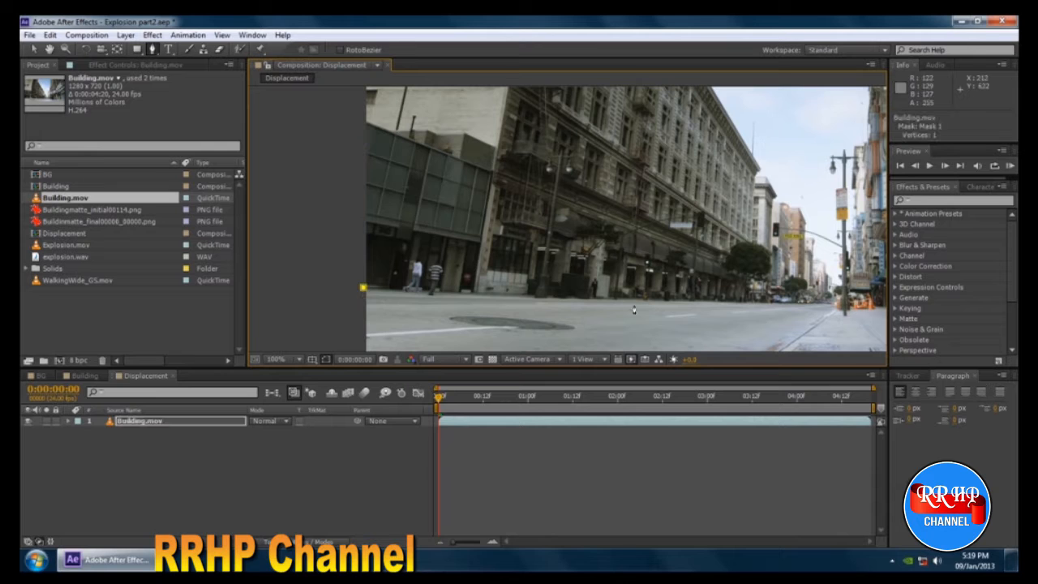
{"action": "left_click", "coordinate": [693, 304]}
Continue the mask up to the left building's roofline and along it to the upper edge of the frame.
{"action": "key", "text": "space"}
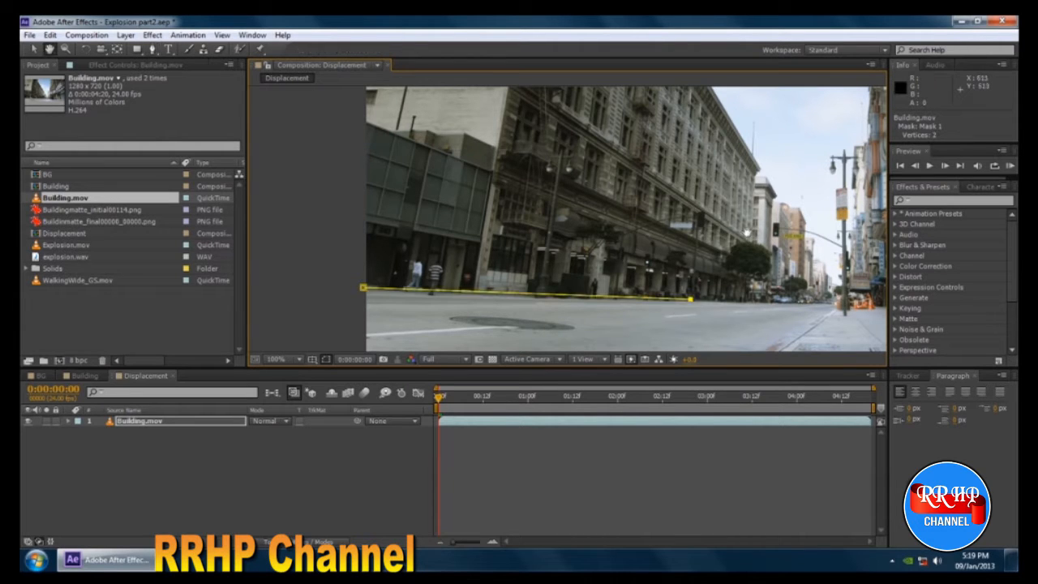
{"action": "mouse_move", "coordinate": [694, 305]}
{"action": "left_mouse_down"}
{"action": "mouse_move", "coordinate": [699, 359]}
{"action": "mouse_move", "coordinate": [701, 264]}
{"action": "mouse_move", "coordinate": [704, 305]}
{"action": "left_mouse_up"}
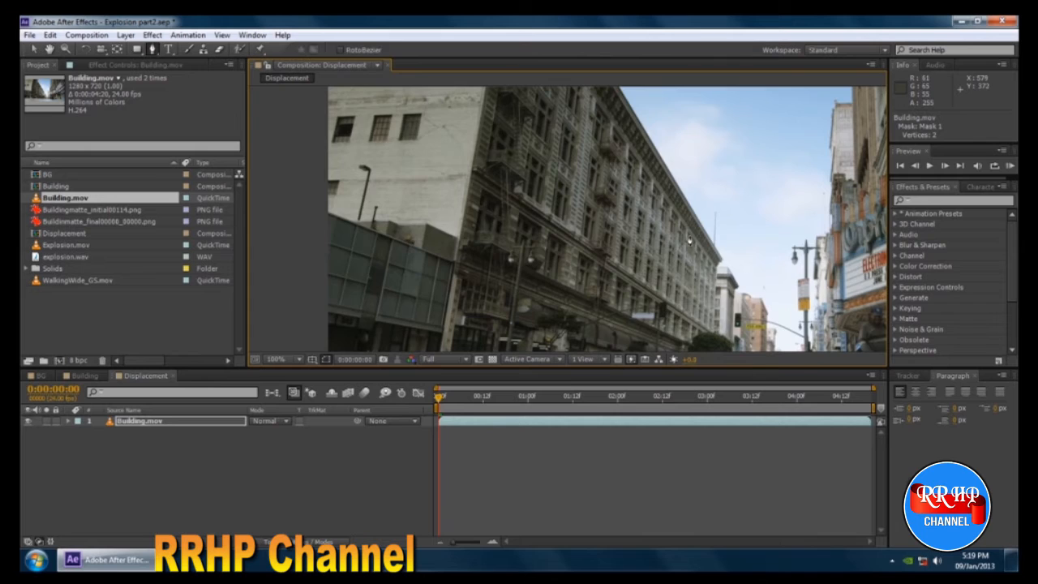
{"action": "scroll", "coordinate": [703, 303], "scroll_direction": "down", "scroll_amount": 1}
{"action": "key", "text": "space"}
{"action": "left_click_drag", "start_coordinate": [657, 228], "coordinate": [661, 252]}
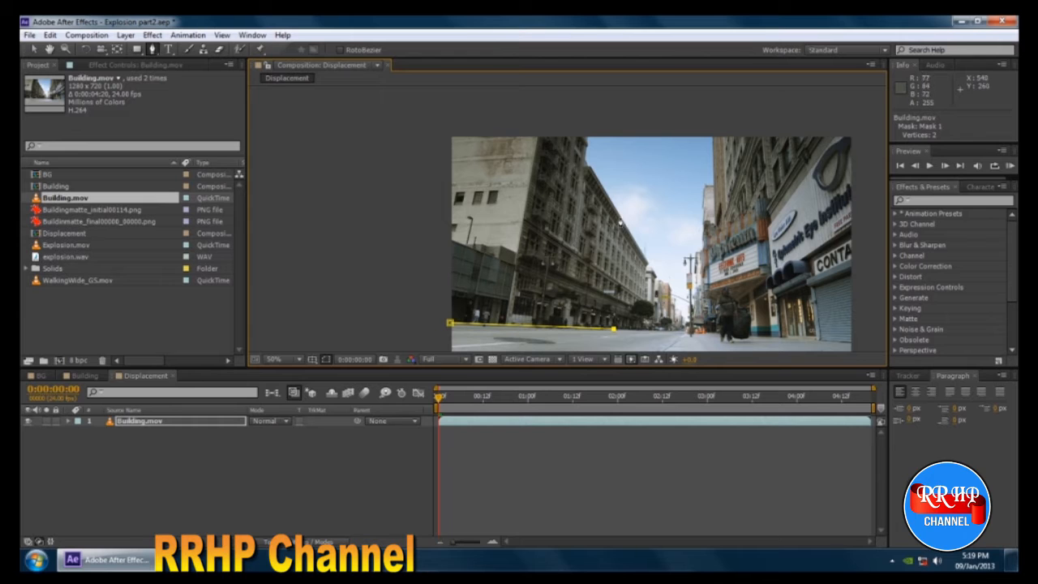
{"action": "left_click", "coordinate": [623, 215]}
{"action": "scroll", "coordinate": [648, 204], "scroll_direction": "up", "scroll_amount": 2}
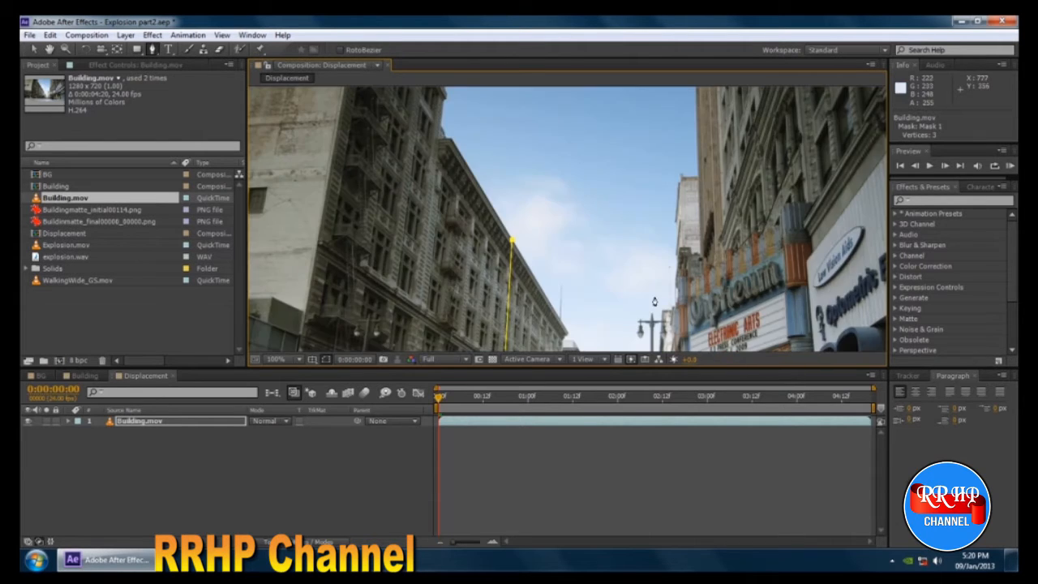
{"action": "key", "text": "space"}
{"action": "left_click_drag", "start_coordinate": [517, 173], "coordinate": [572, 255]}
{"action": "left_click", "coordinate": [495, 208]}
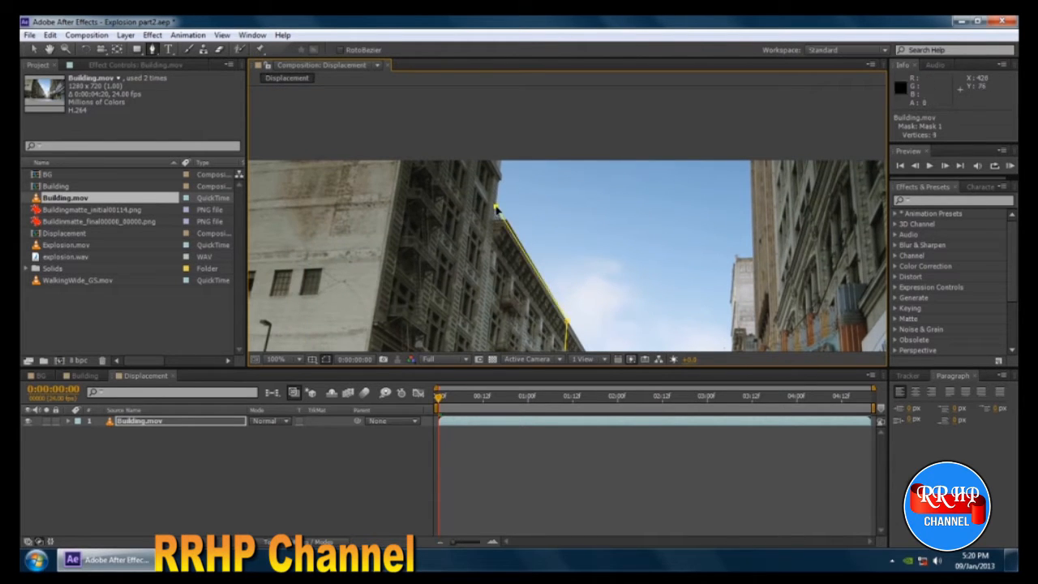
{"action": "left_click", "coordinate": [498, 160]}
Extend the mask across the sky's upper edge to the right building and down its side to the ledge.
{"action": "scroll", "coordinate": [549, 169], "scroll_direction": "down", "scroll_amount": 2}
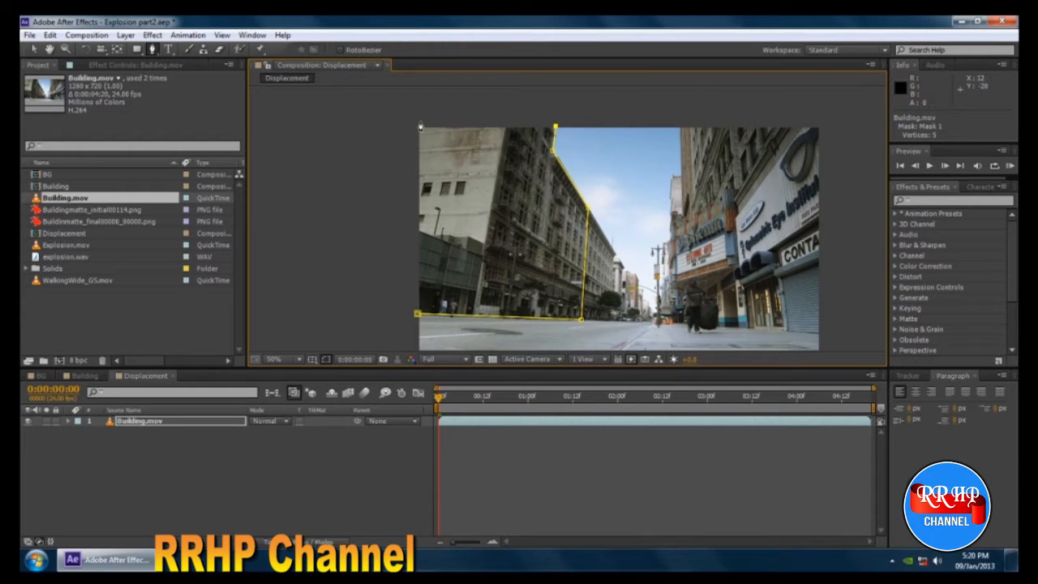
{"action": "key", "text": "space"}
{"action": "left_click_drag", "start_coordinate": [603, 116], "coordinate": [585, 121]}
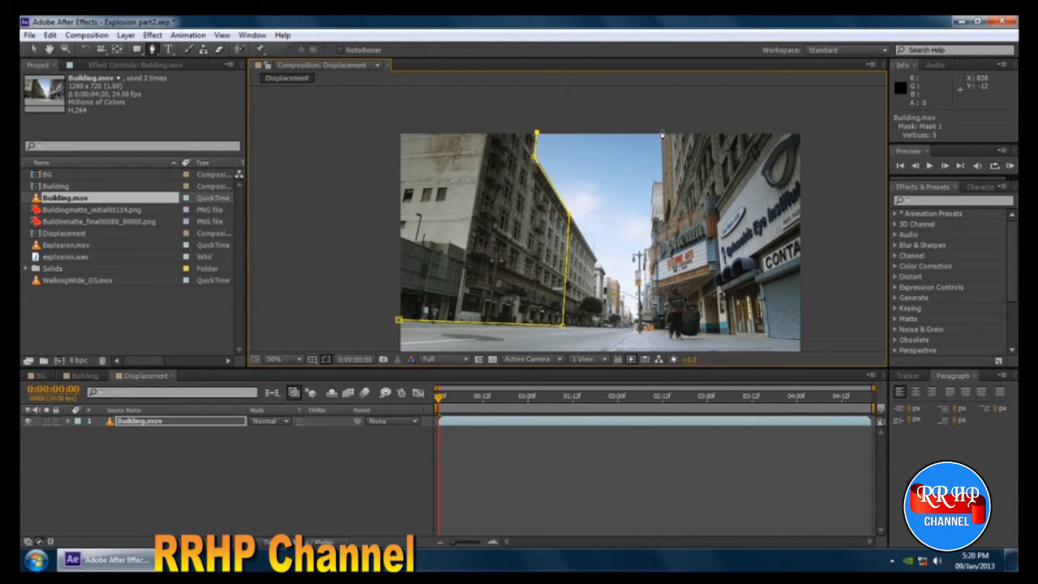
{"action": "left_click", "coordinate": [661, 132]}
{"action": "key", "text": "space"}
{"action": "left_click_drag", "start_coordinate": [667, 234], "coordinate": [584, 234]}
{"action": "key", "text": "space"}
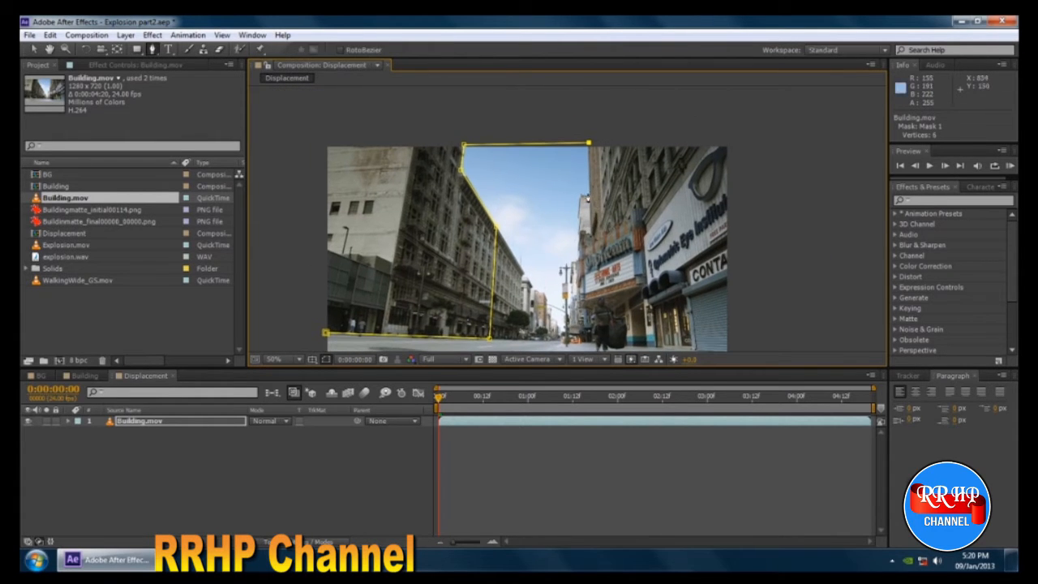
{"action": "left_click", "coordinate": [588, 193]}
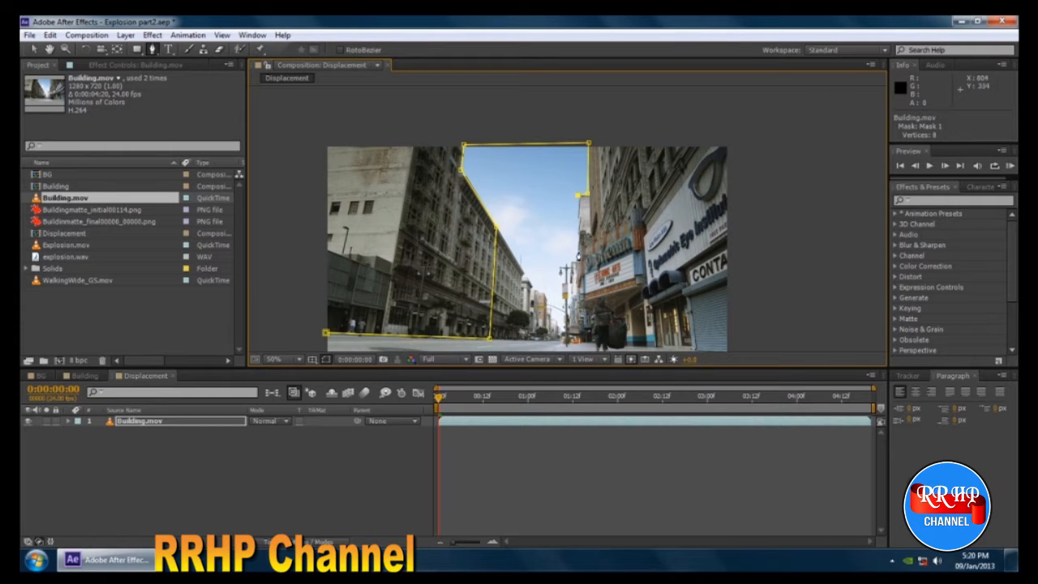
Continue the mask down to the right building's base and along the street line just past the frame's right edge.
{"action": "key", "text": "space"}
{"action": "left_click_drag", "start_coordinate": [591, 270], "coordinate": [606, 225]}
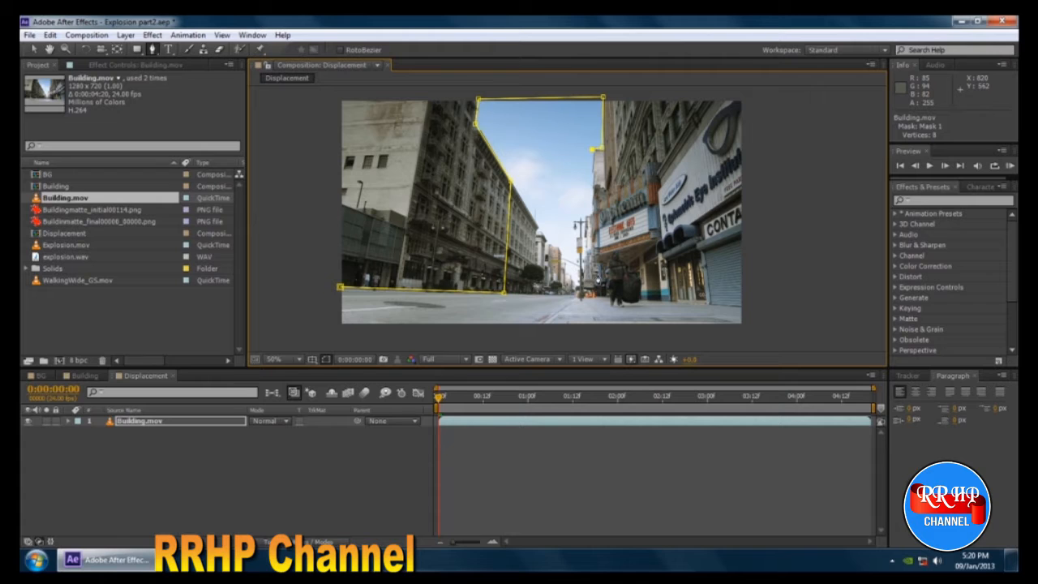
{"action": "key", "text": "space"}
{"action": "left_click_drag", "start_coordinate": [608, 234], "coordinate": [608, 244]}
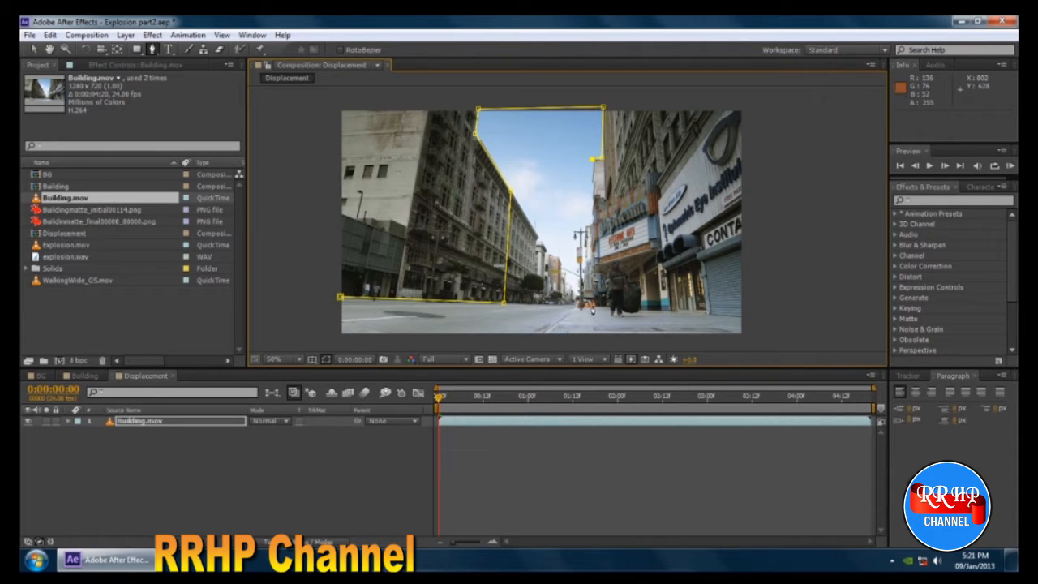
{"action": "left_click", "coordinate": [594, 308]}
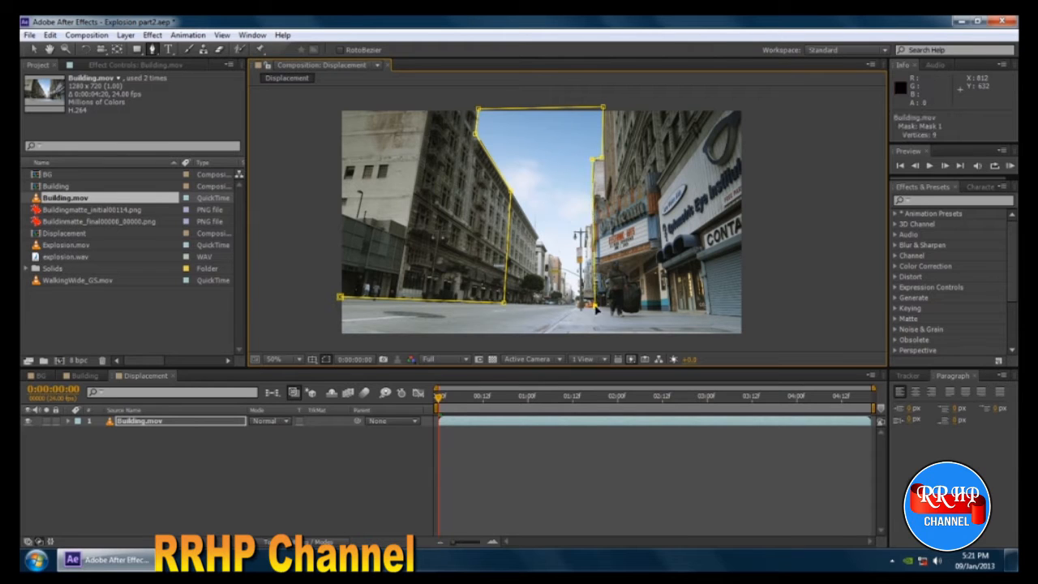
{"action": "left_click", "coordinate": [746, 318]}
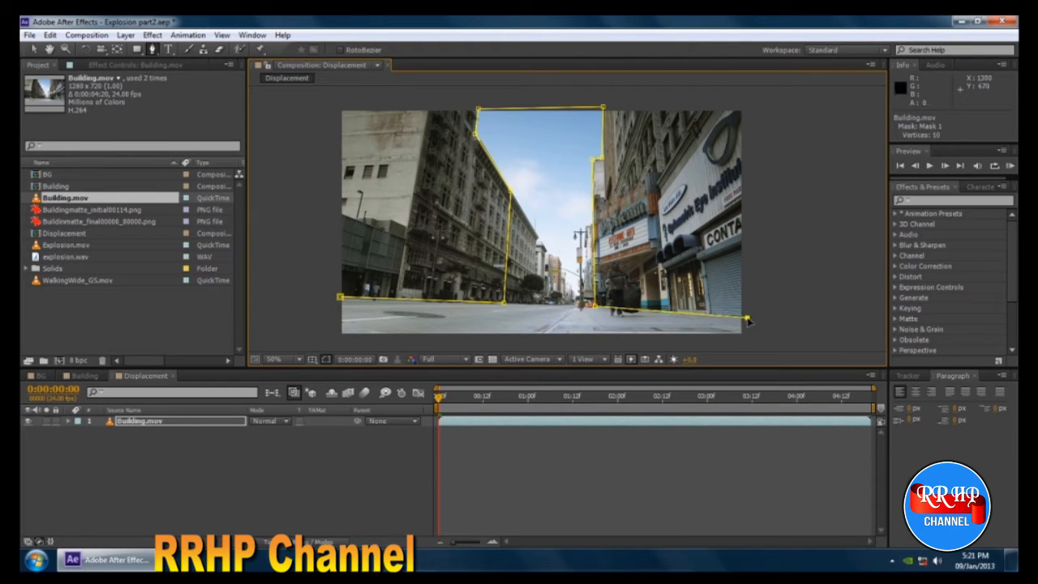
Close the mask around the outside of the frame's two upper corners, back at its first point, and select the Building.mov layer.
{"action": "left_click", "coordinate": [749, 101]}
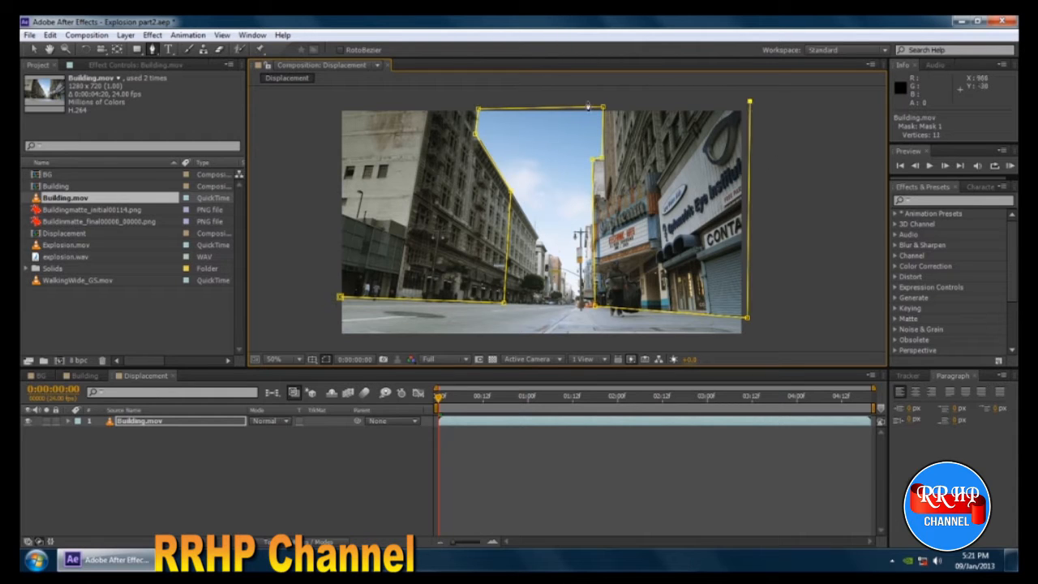
{"action": "left_click", "coordinate": [336, 105]}
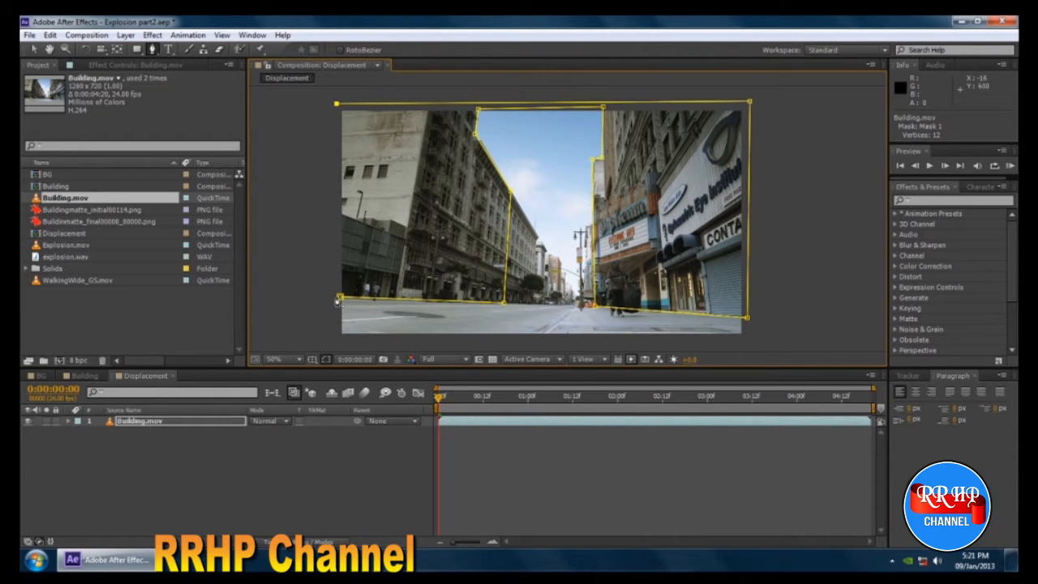
{"action": "left_click", "coordinate": [338, 299]}
{"action": "left_click", "coordinate": [34, 49]}
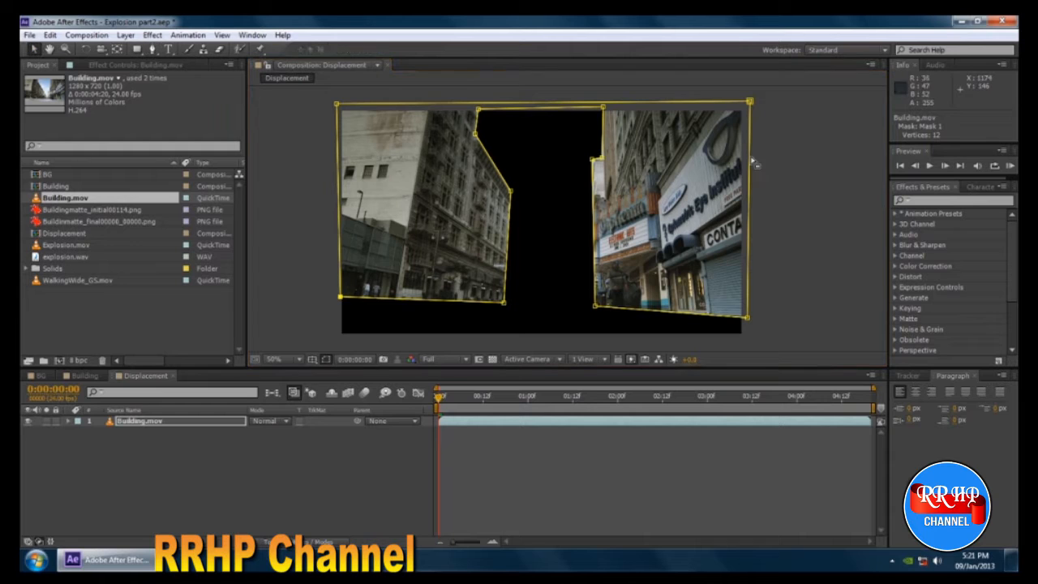
{"action": "left_click", "coordinate": [787, 176]}
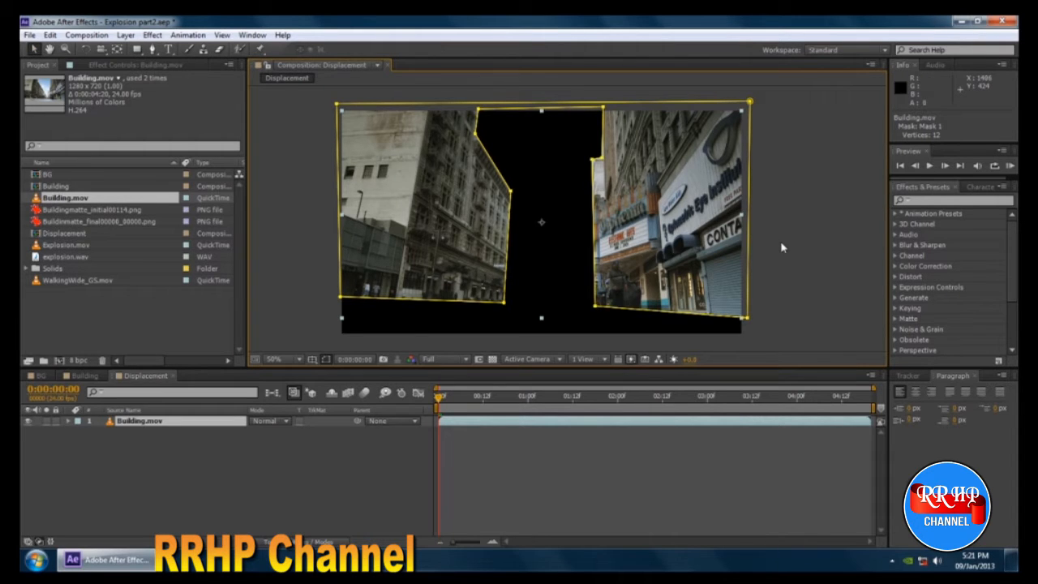
{"action": "scroll", "coordinate": [780, 247], "scroll_direction": "up", "scroll_amount": 2}
{"action": "scroll", "coordinate": [779, 235], "scroll_direction": "down", "scroll_amount": 4}
{"action": "scroll", "coordinate": [778, 235], "scroll_direction": "up", "scroll_amount": 2}
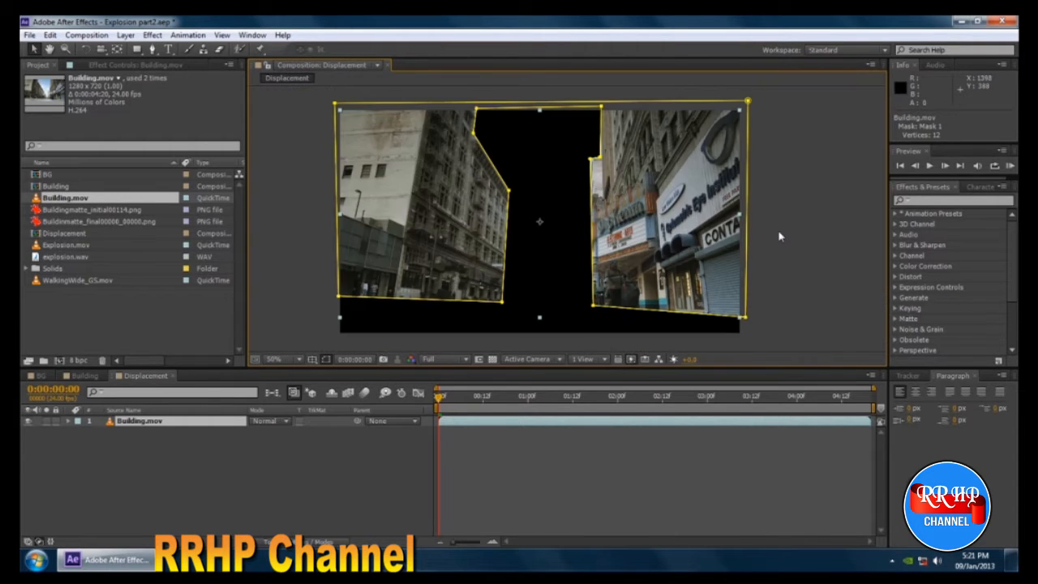
{"action": "left_click", "coordinate": [162, 449]}
{"action": "left_click", "coordinate": [154, 423]}
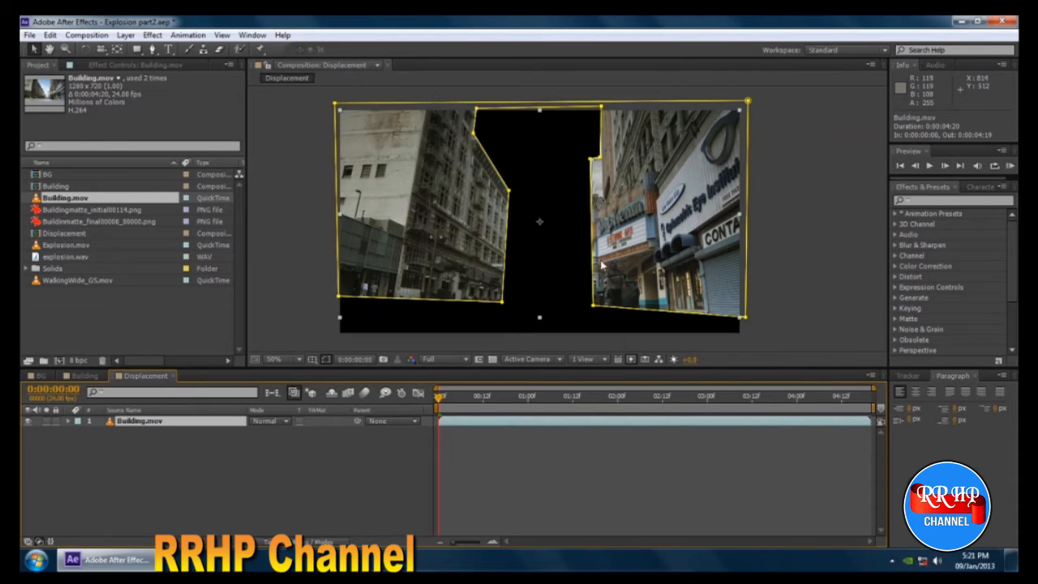
{"action": "scroll", "coordinate": [602, 264], "scroll_direction": "down", "scroll_amount": 2}
{"action": "scroll", "coordinate": [602, 264], "scroll_direction": "up", "scroll_amount": 2}
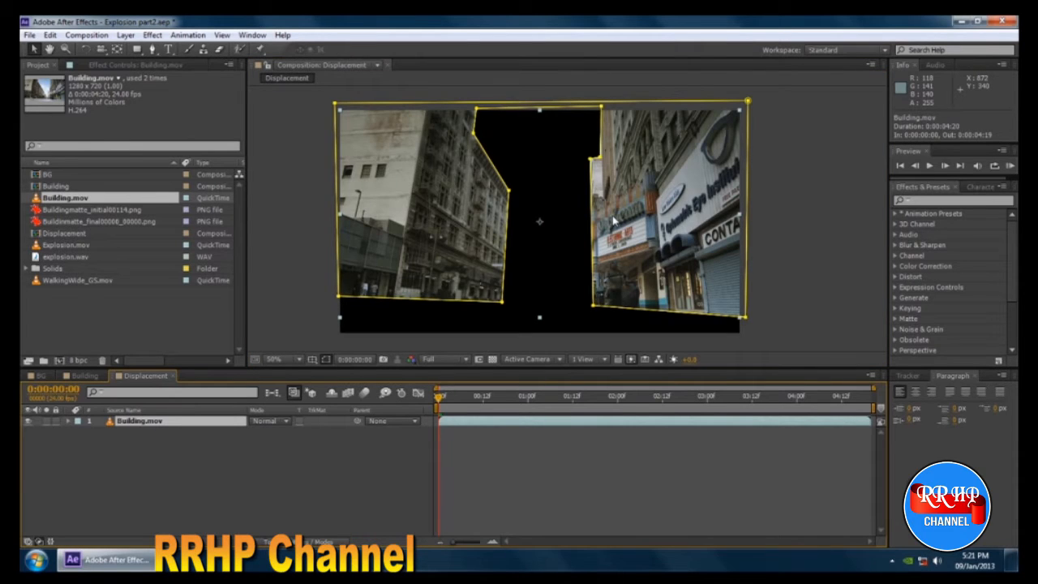
{"action": "left_click", "coordinate": [780, 183]}
{"action": "left_click", "coordinate": [646, 247]}
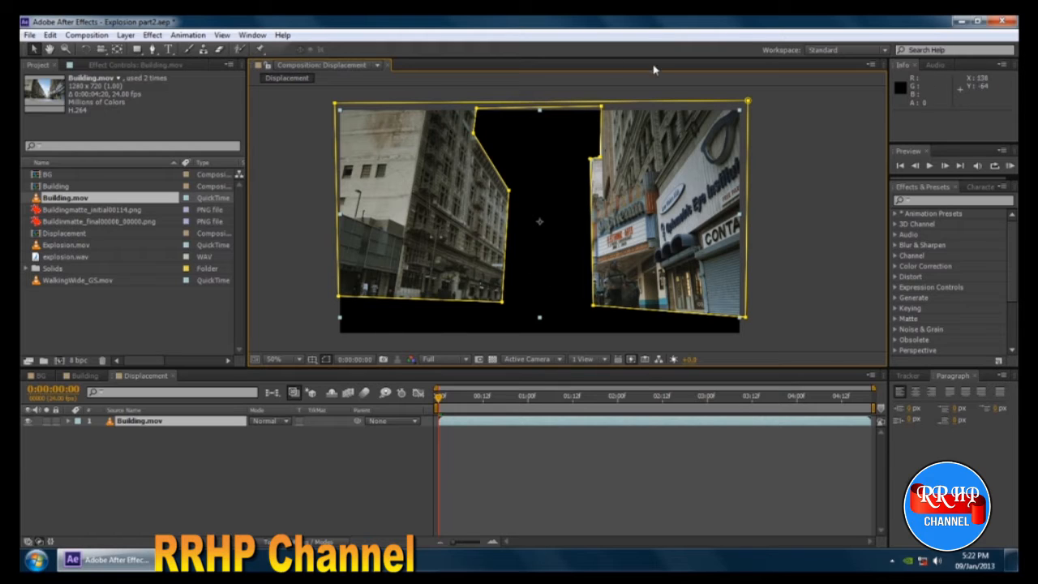
{"action": "left_click", "coordinate": [139, 465]}
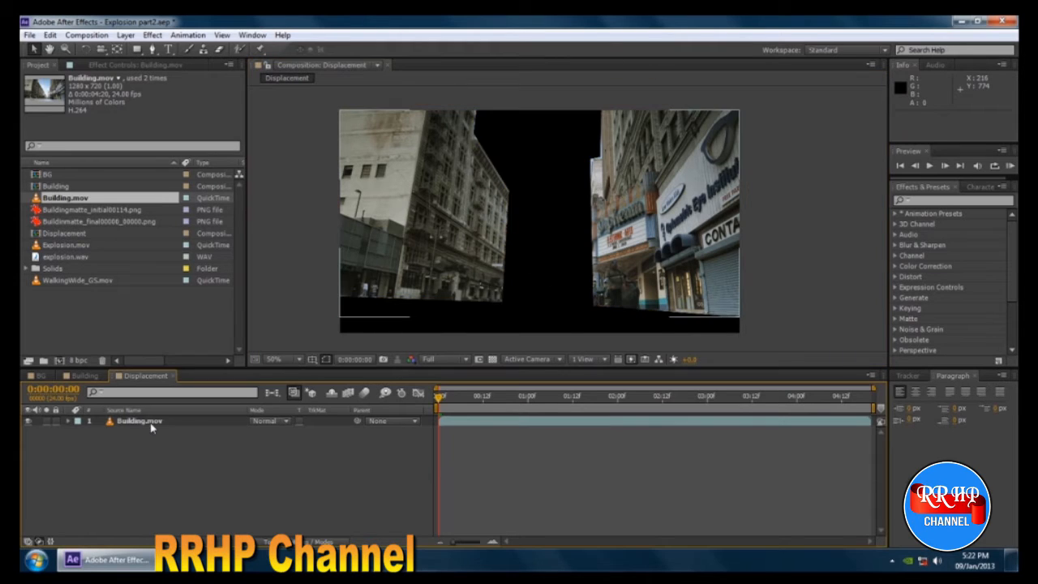
{"action": "left_click", "coordinate": [151, 427]}
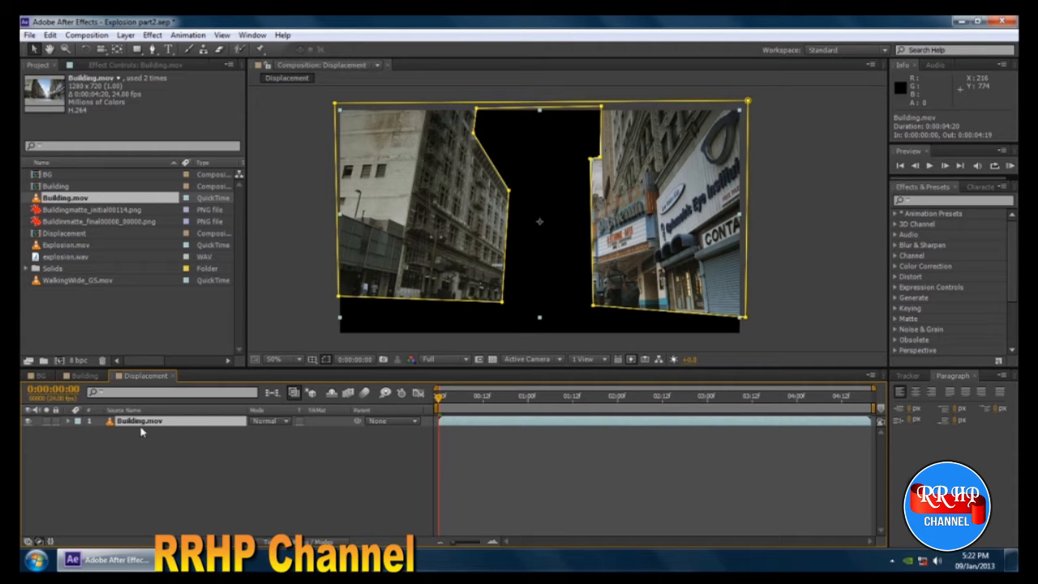
{"action": "left_click", "coordinate": [153, 448]}
{"action": "left_click", "coordinate": [155, 432]}
{"action": "right_click", "coordinate": [152, 425]}
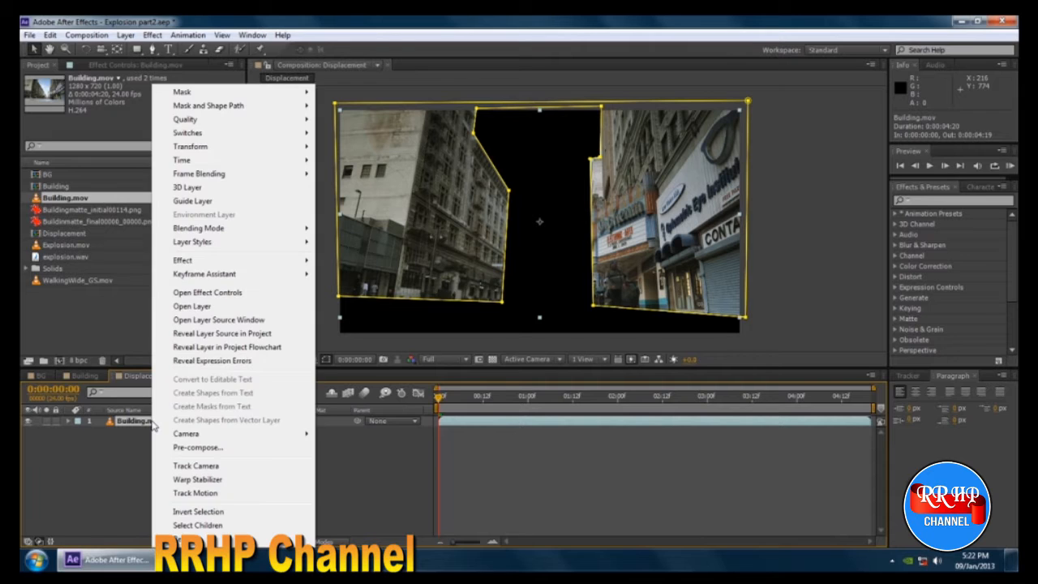
{"action": "key", "text": "Escape"}
Copy the masked Building.mov layer and look through the Building and BG compositions.
{"action": "left_click", "coordinate": [50, 35]}
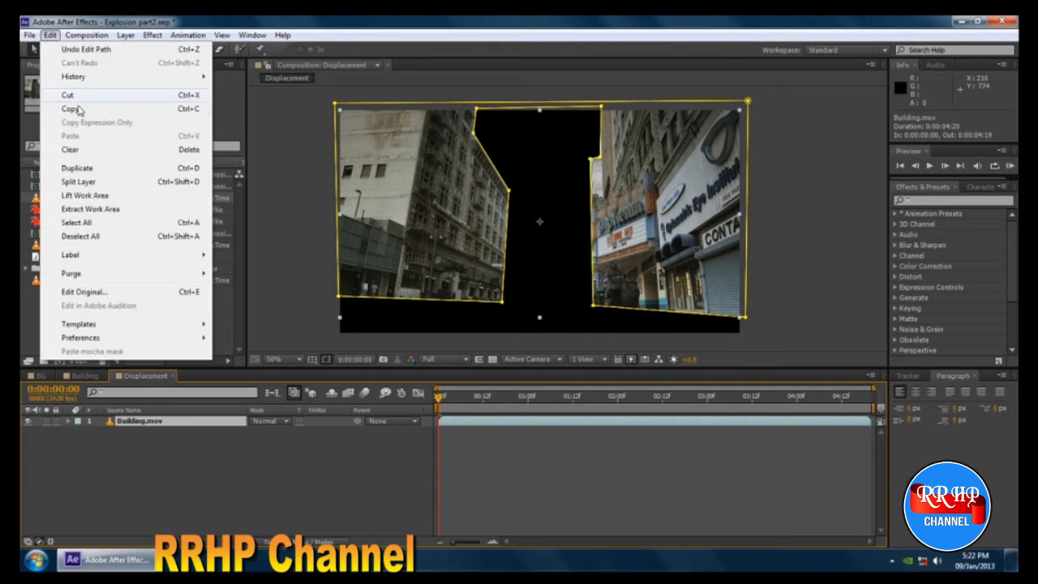
{"action": "left_click", "coordinate": [73, 109]}
{"action": "left_click", "coordinate": [85, 375]}
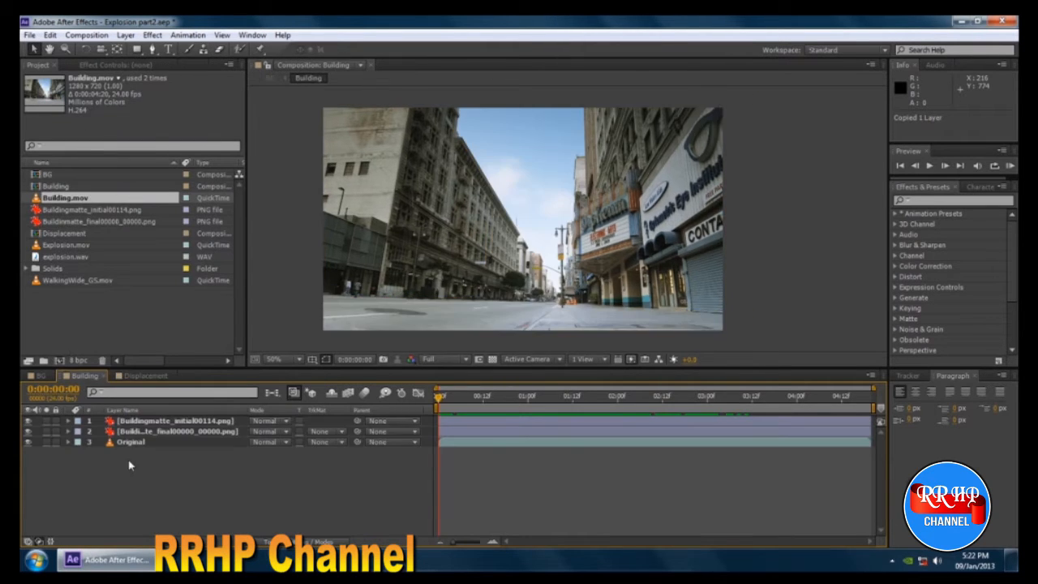
{"action": "left_click", "coordinate": [39, 375]}
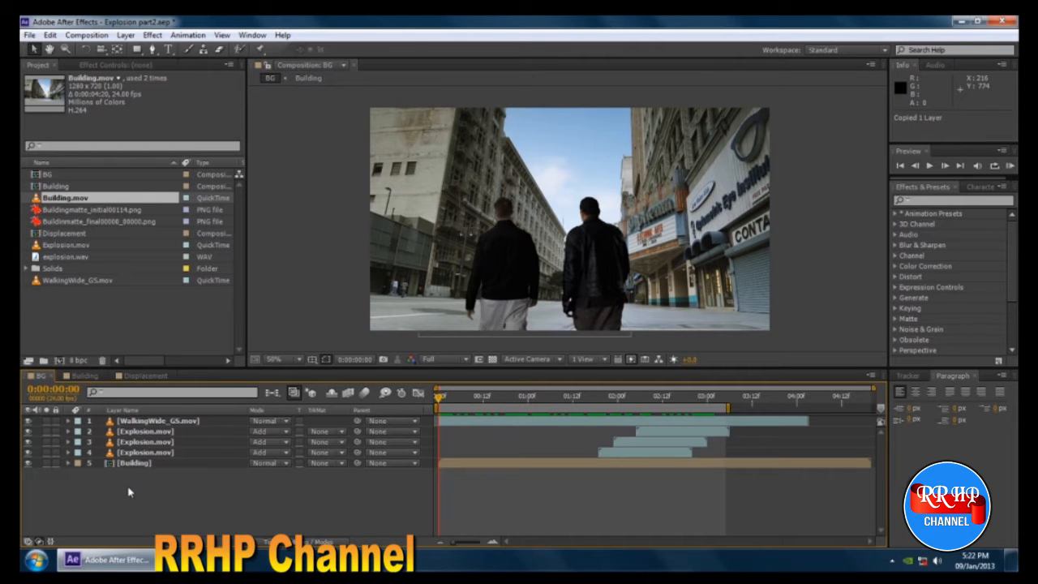
Rename the masked Building.mov layer in the Displacement composition as ROTO-BUILDINGS.
{"action": "left_click", "coordinate": [131, 375]}
{"action": "key", "text": "Return"}
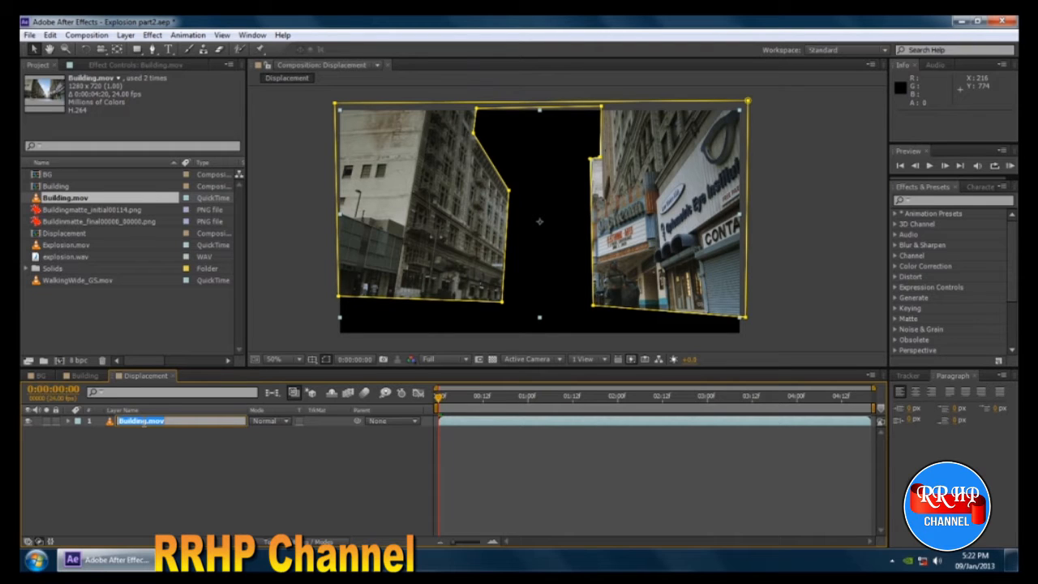
{"action": "type", "text": "ROTO-BG"}
{"action": "key", "text": "Return"}
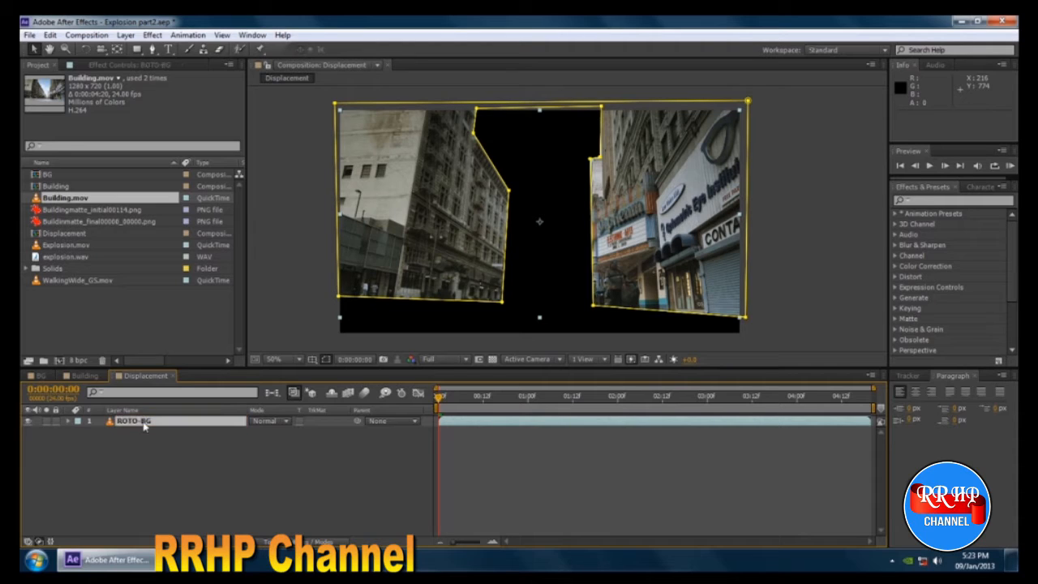
{"action": "key", "text": "Return"}
{"action": "key", "text": "Return"}
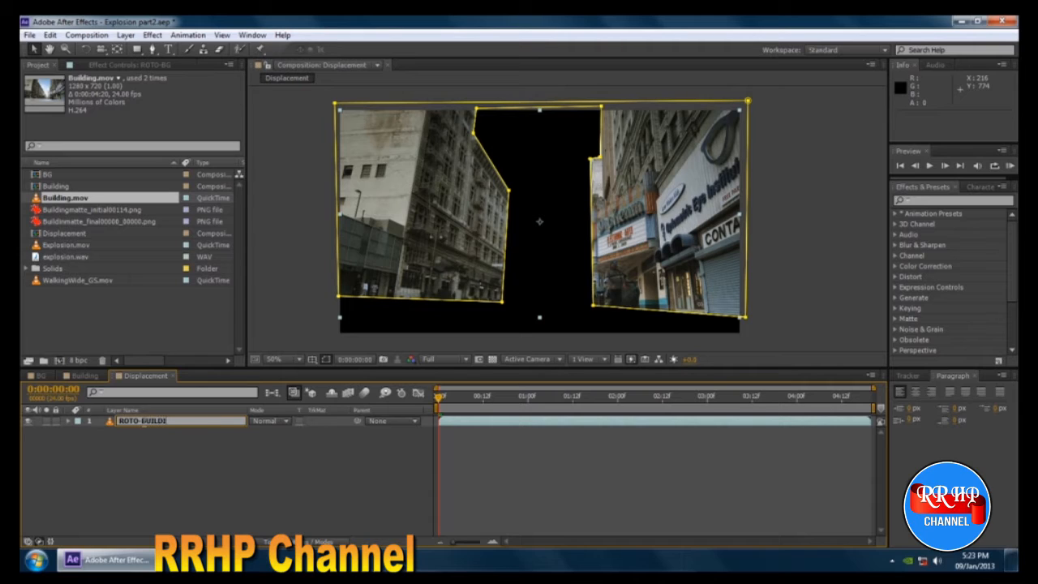
{"action": "key", "text": "Return"}
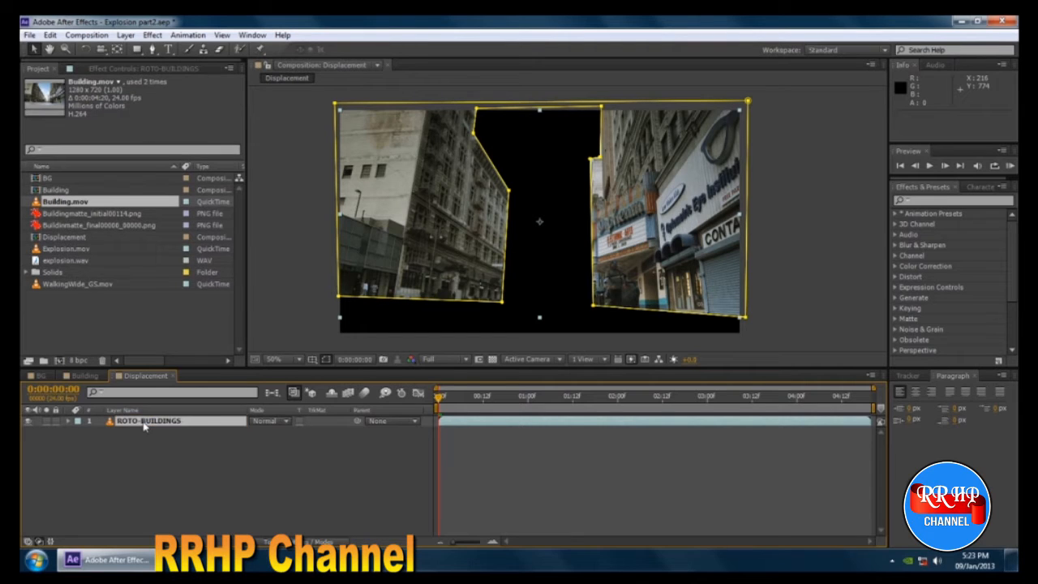
Copy the ROTO-BUILDINGS layer into the BG composition as its top layer and hide it there.
{"action": "key", "text": "ctrl+c"}
{"action": "left_click", "coordinate": [84, 375]}
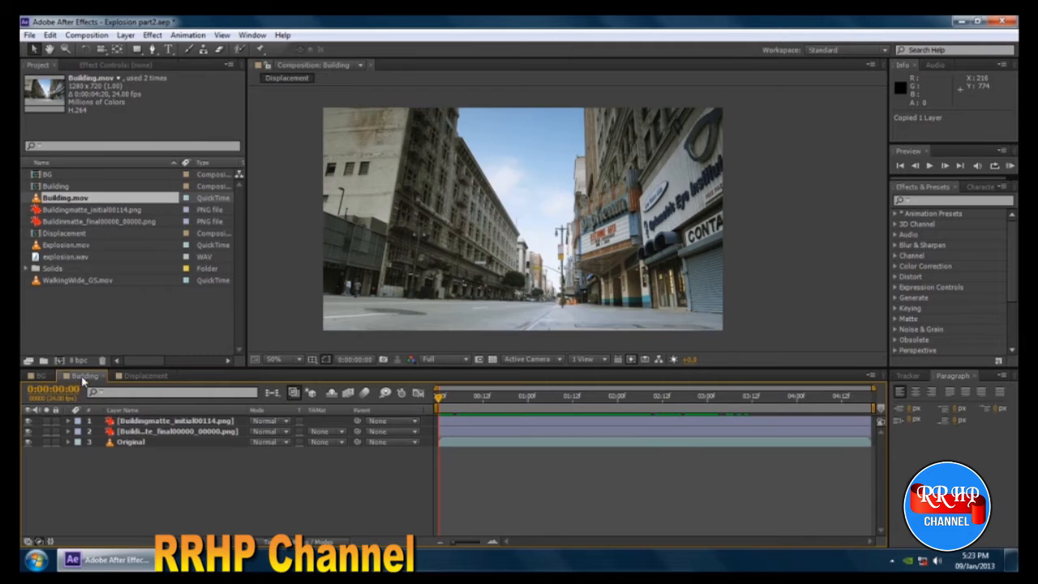
{"action": "left_click", "coordinate": [39, 376]}
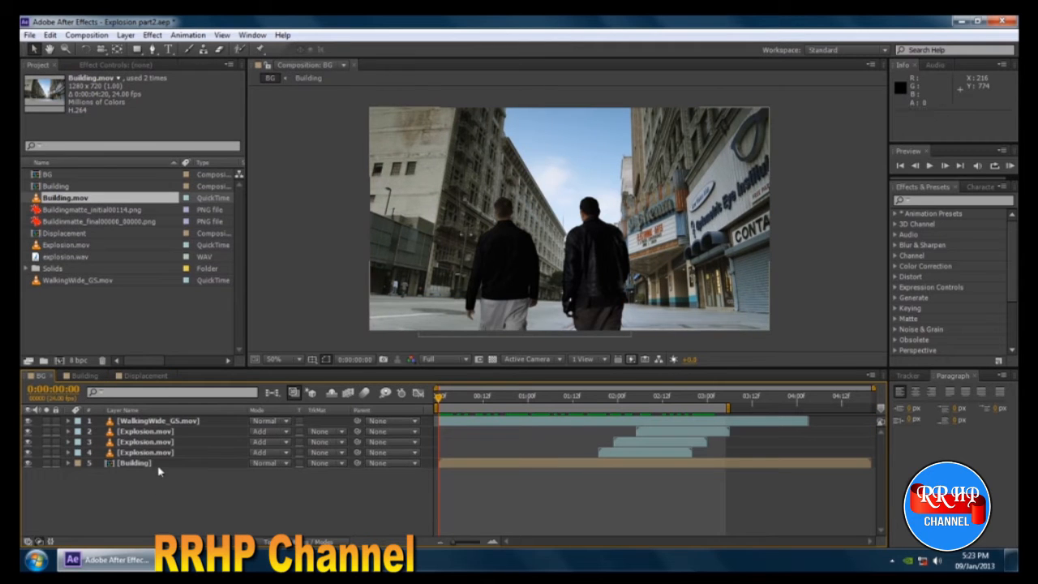
{"action": "key", "text": "ctrl+v"}
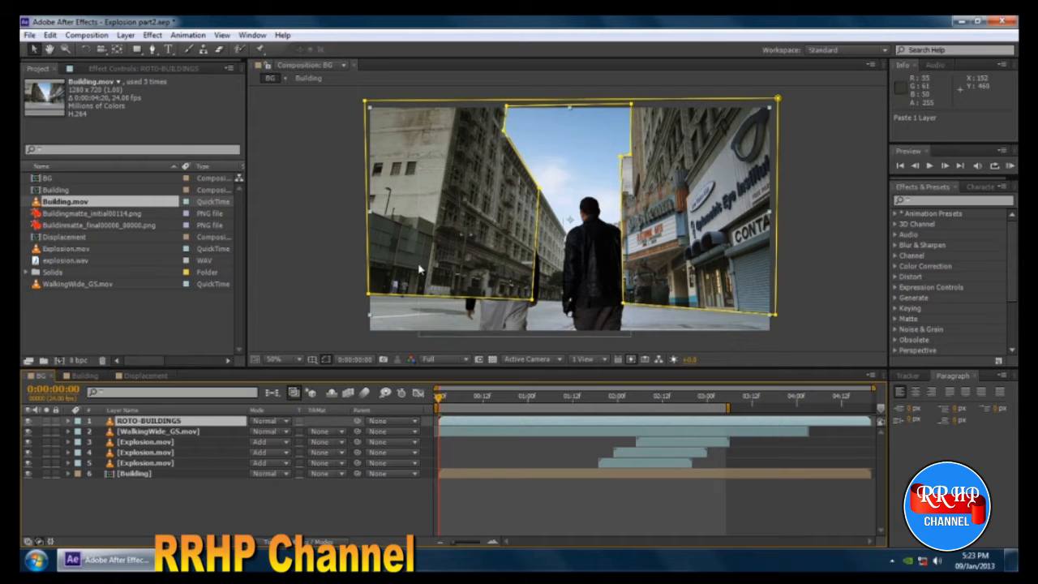
{"action": "left_click", "coordinate": [29, 420]}
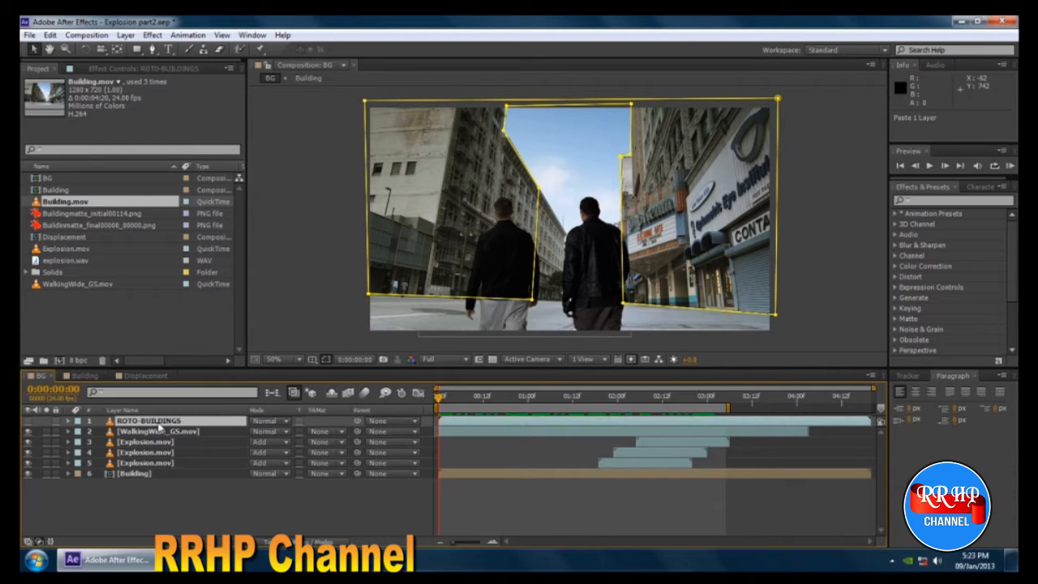
Hide the ROTO-BUILDINGS layer in the Displacement composition.
{"action": "left_click", "coordinate": [144, 375]}
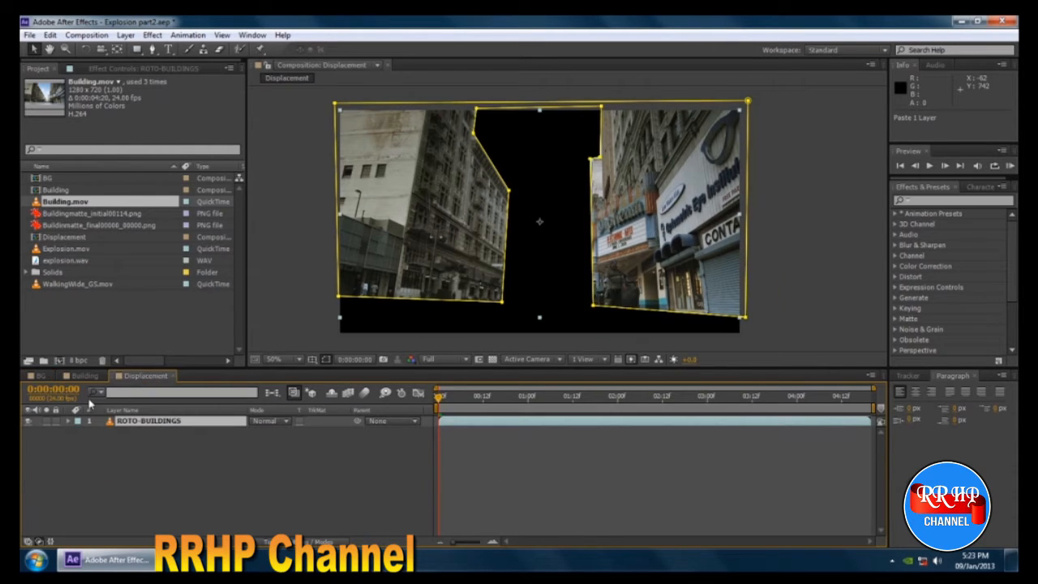
{"action": "left_click", "coordinate": [269, 509]}
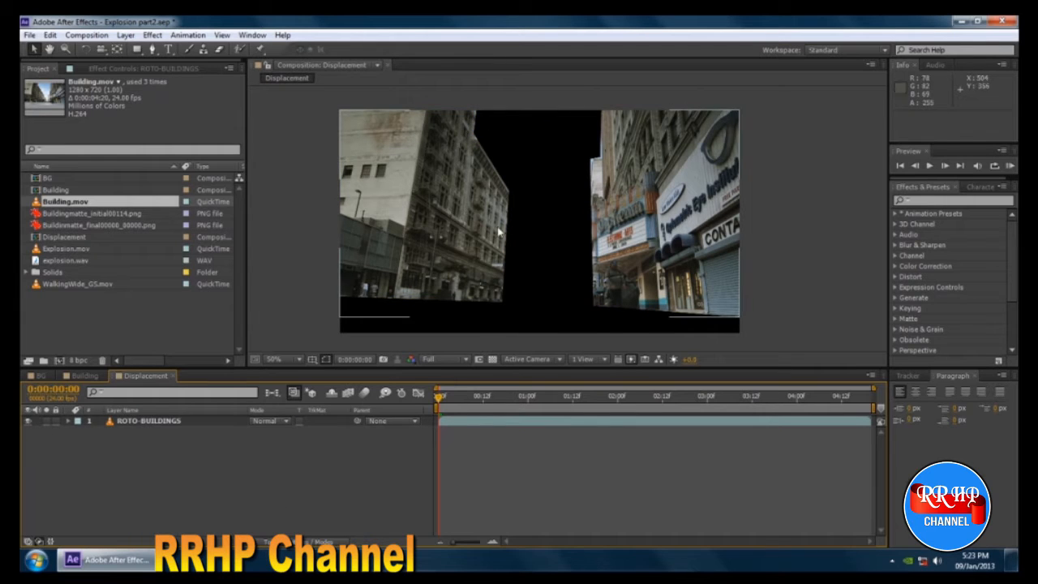
{"action": "left_click", "coordinate": [29, 422]}
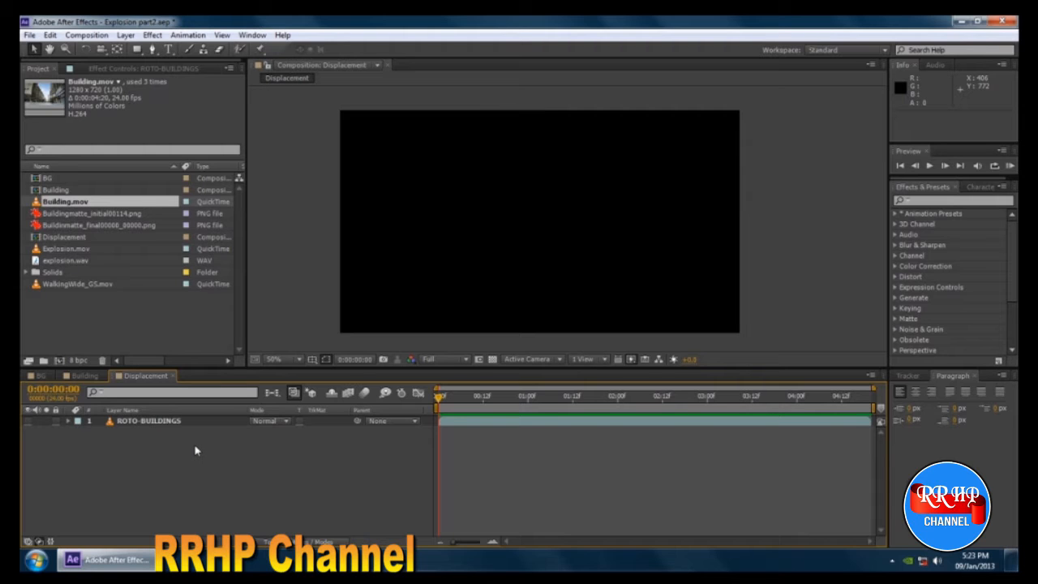
Add a black 1280 x 720 px solid named black to the Displacement composition.
{"action": "key", "text": "ctrl+y"}
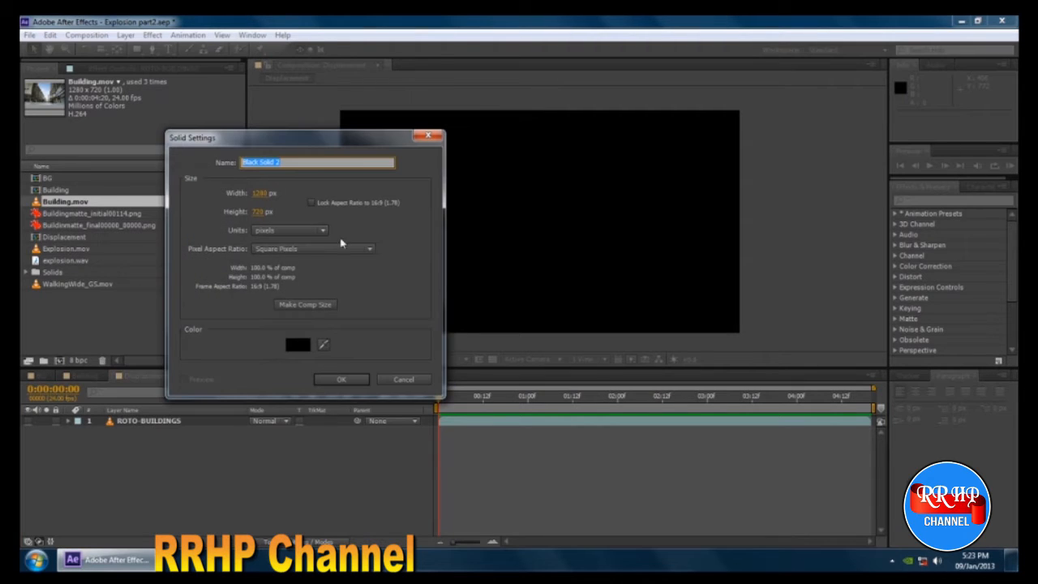
{"action": "type", "text": "black"}
{"action": "left_click", "coordinate": [337, 379]}
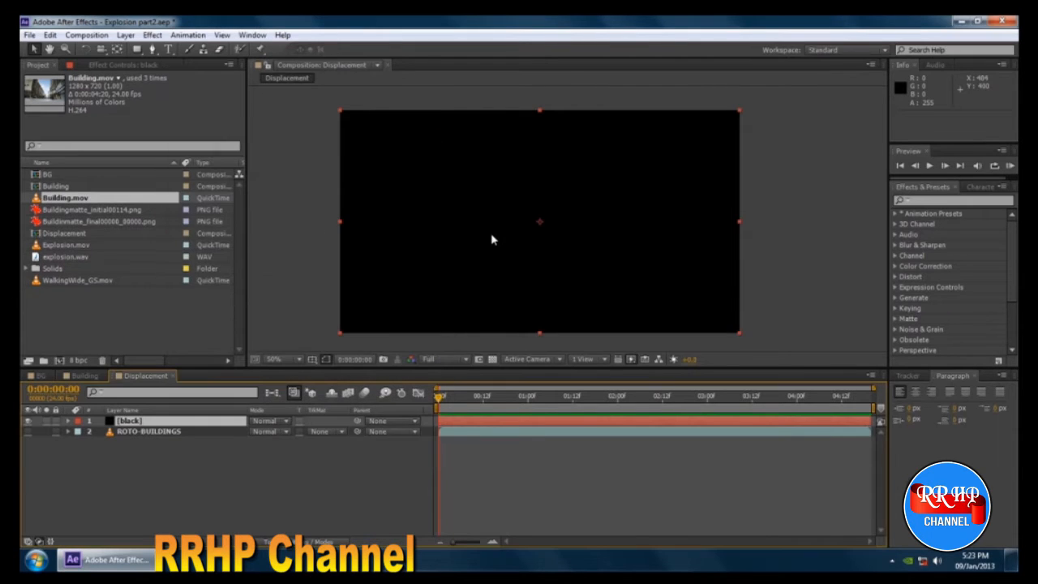
Add a second 1280 x 720 px solid, named white, above the black solid.
{"action": "key", "text": "ctrl+y"}
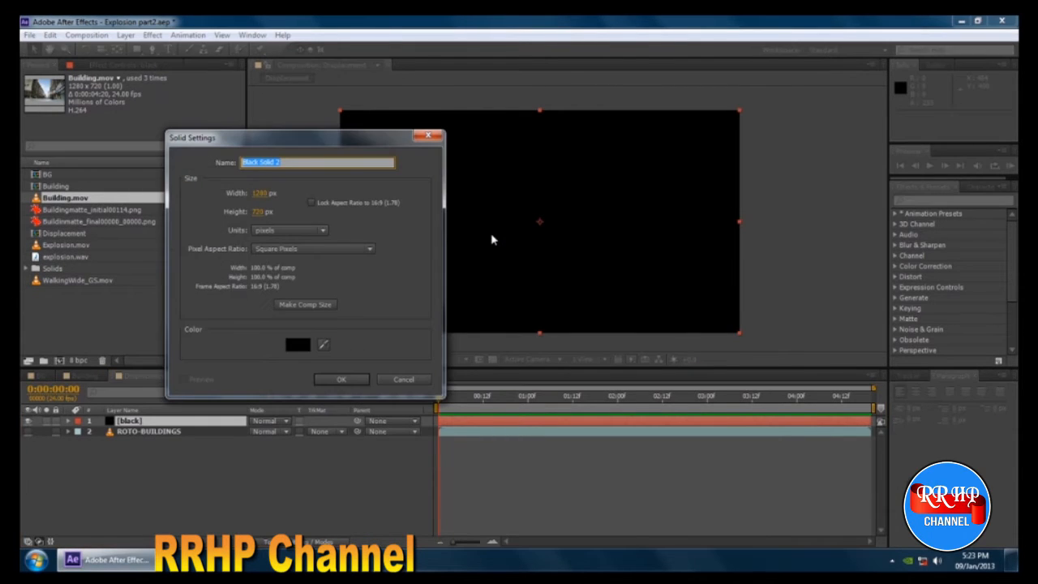
{"action": "type", "text": "white"}
{"action": "left_click", "coordinate": [333, 381]}
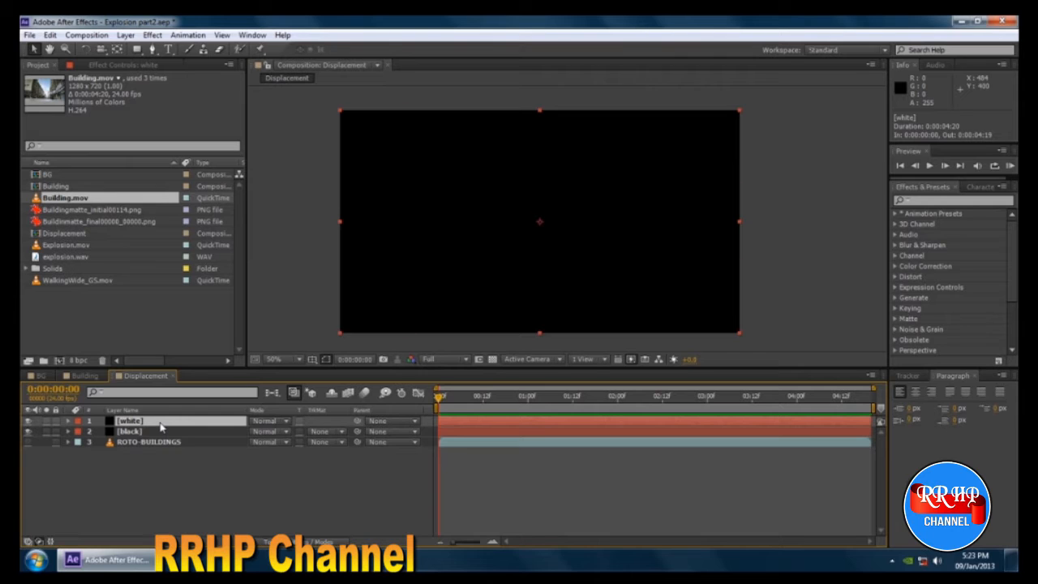
Change the color of the white solid to pure white (FFFFFF).
{"action": "key", "text": "ctrl+shift+y"}
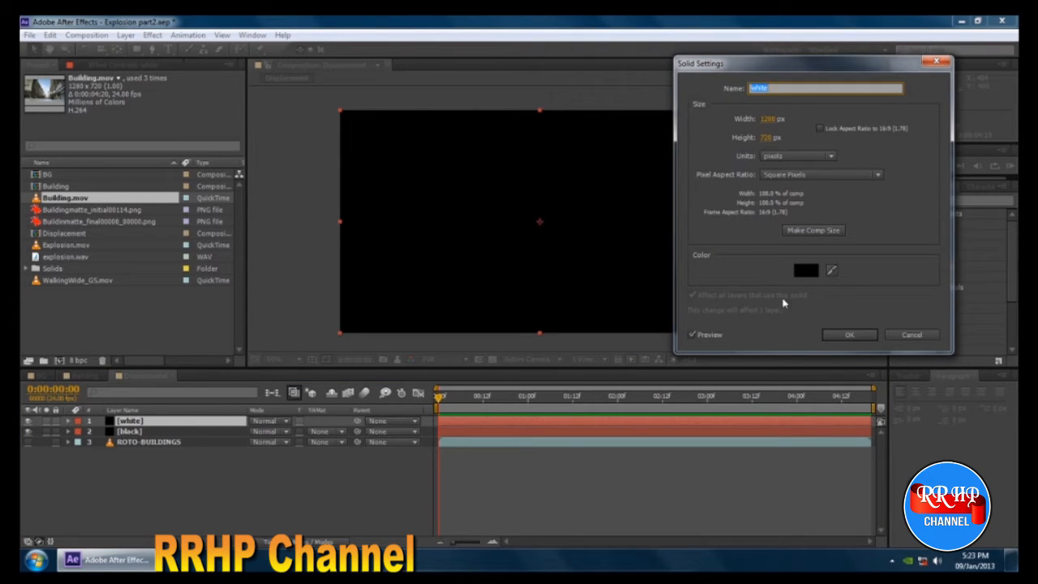
{"action": "left_click", "coordinate": [806, 272]}
{"action": "left_click_drag", "start_coordinate": [734, 297], "coordinate": [540, 129]}
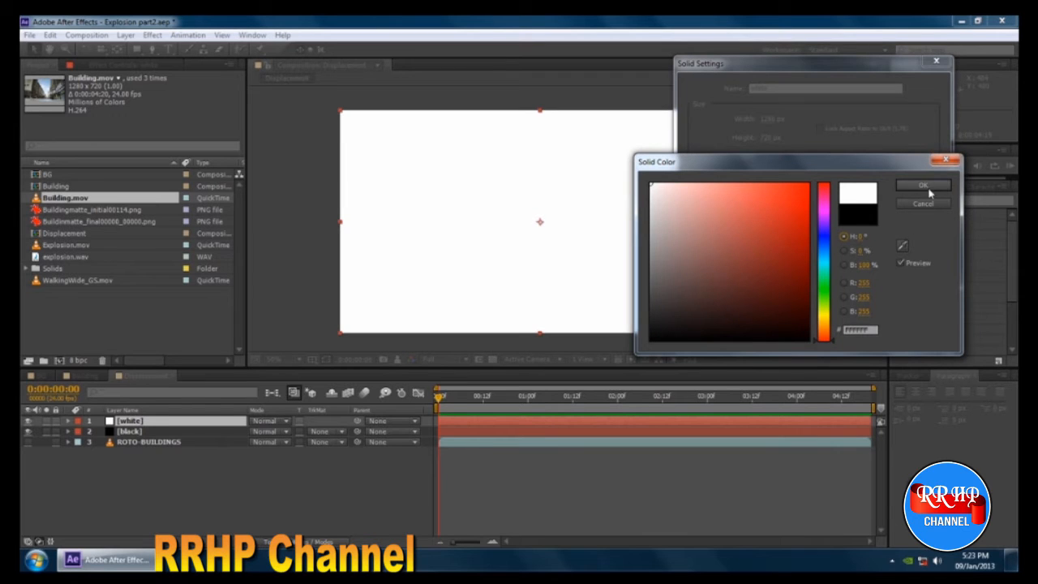
{"action": "left_click", "coordinate": [923, 188]}
{"action": "left_click", "coordinate": [849, 334]}
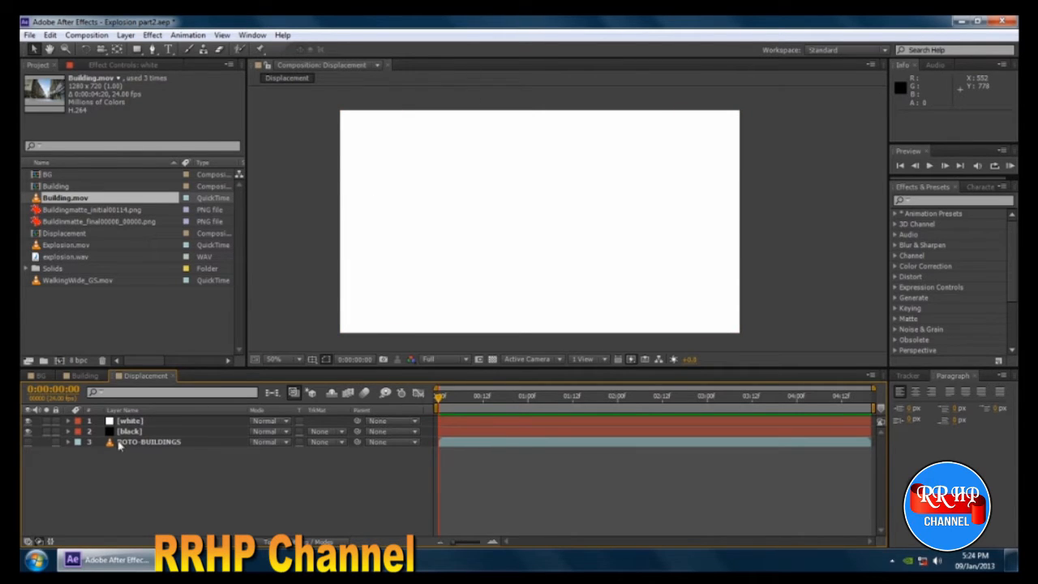
Mask the white solid to a thin full-height vertical stripe about 22 px wide near the left building's inner edge.
{"action": "left_click", "coordinate": [149, 444]}
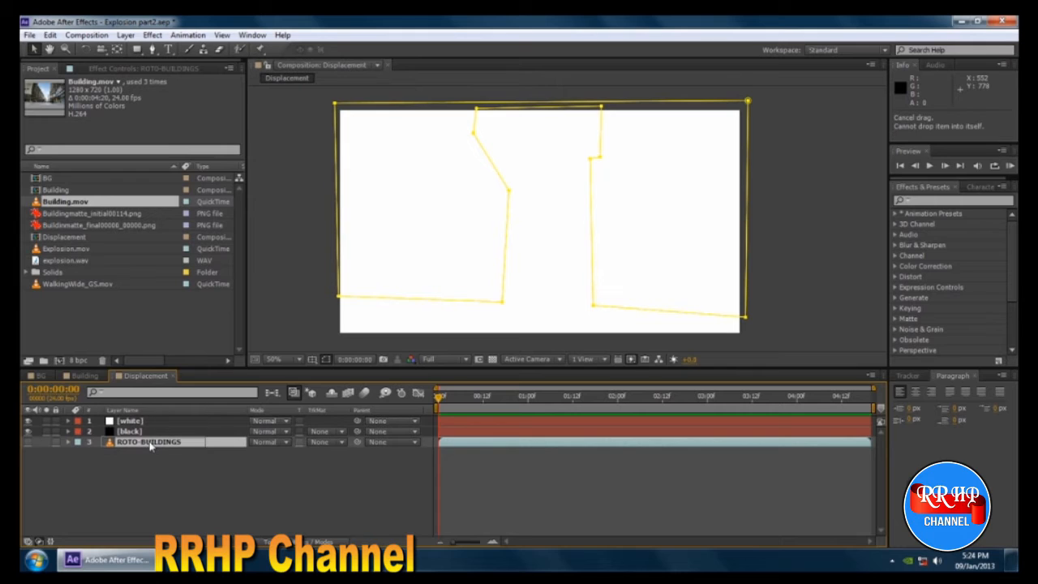
{"action": "left_click_drag", "start_coordinate": [152, 448], "coordinate": [501, 120]}
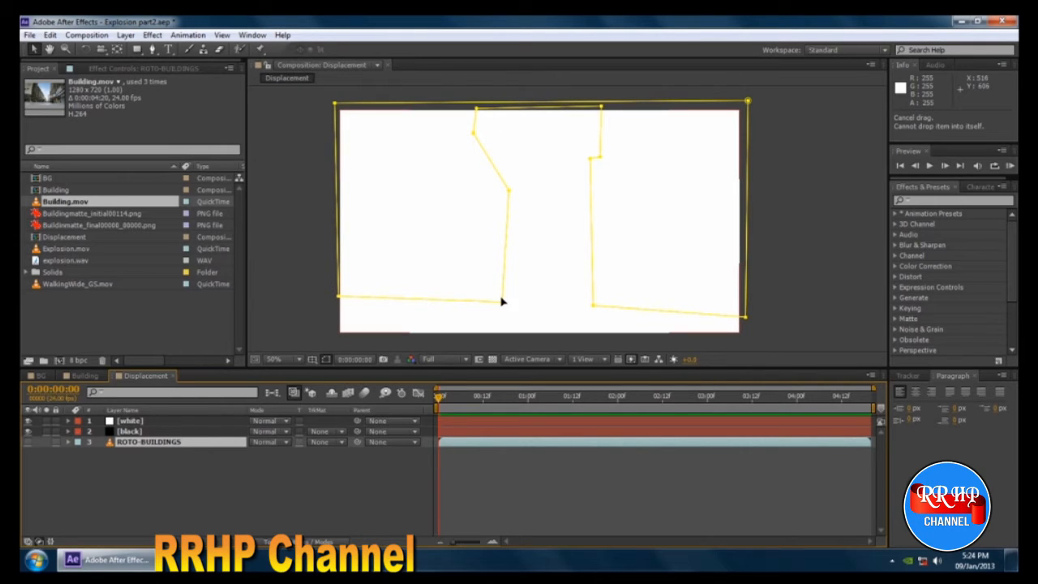
{"action": "left_click", "coordinate": [156, 422]}
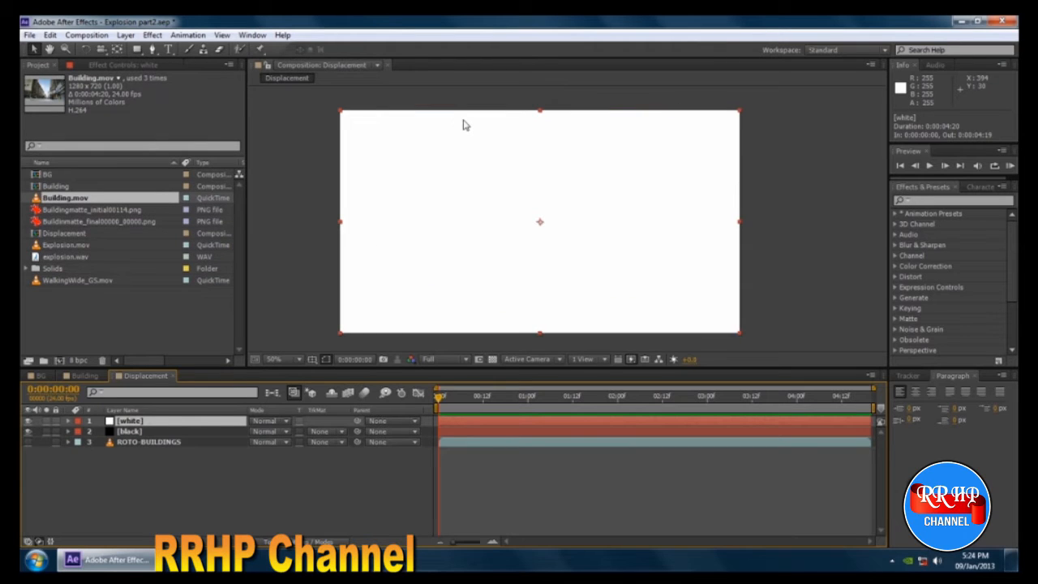
{"action": "left_click", "coordinate": [137, 50]}
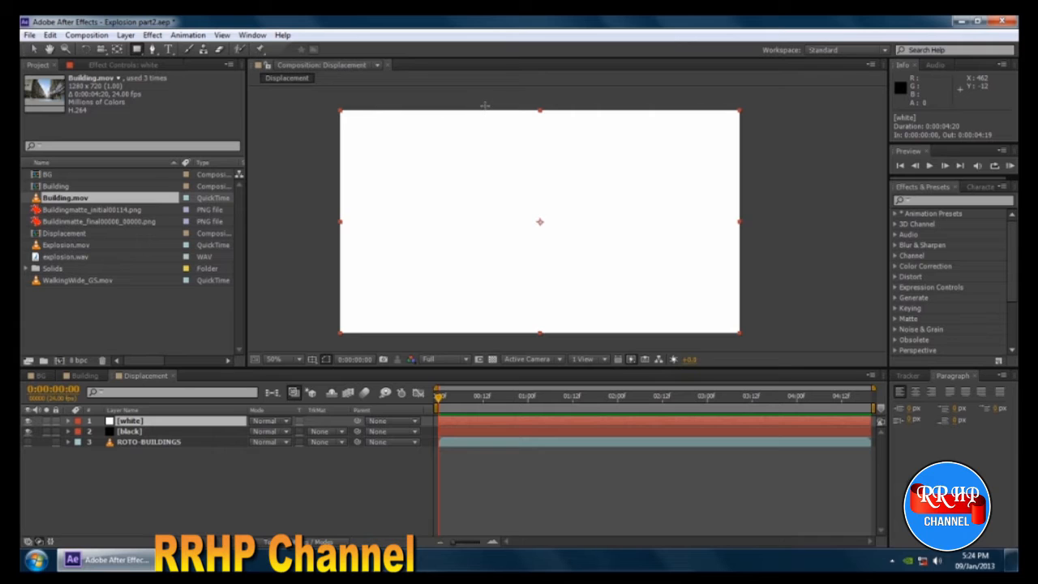
{"action": "left_click_drag", "start_coordinate": [485, 106], "coordinate": [492, 335]}
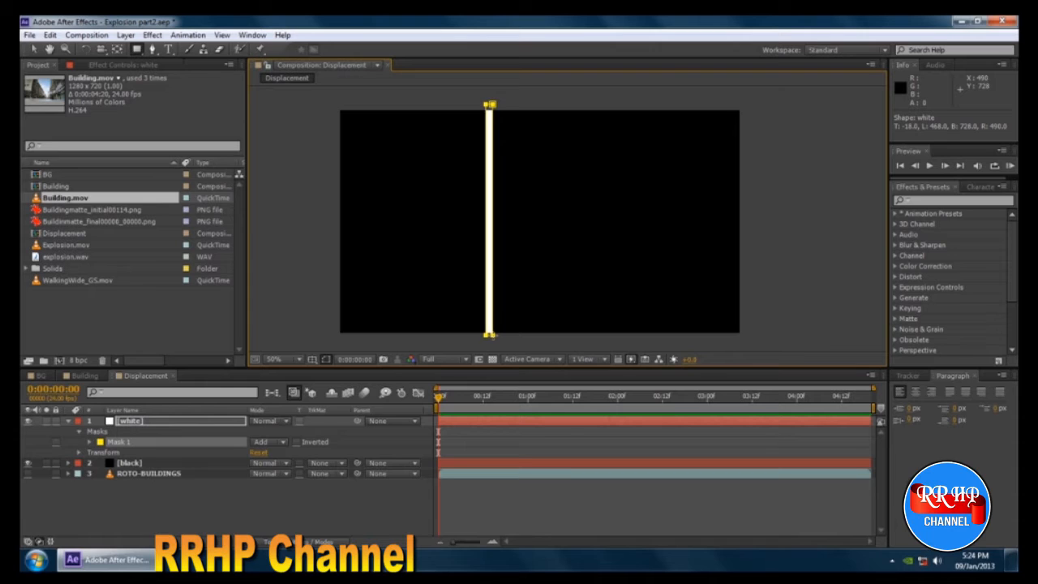
{"action": "left_click", "coordinate": [35, 51]}
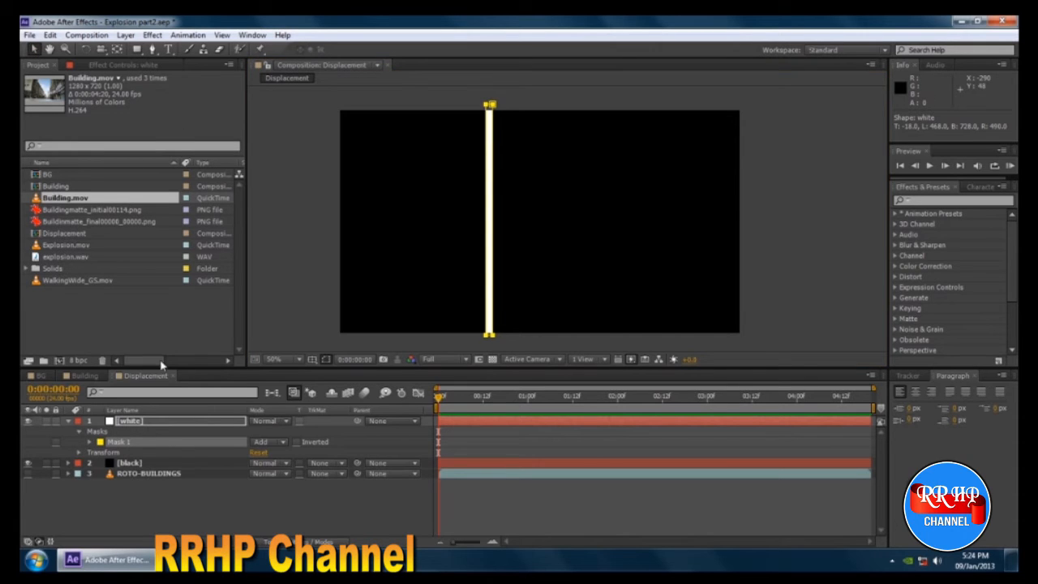
Shift the white layer right to X position 692, lining its stripe up with the left building's inner mask edge.
{"action": "left_click", "coordinate": [160, 472]}
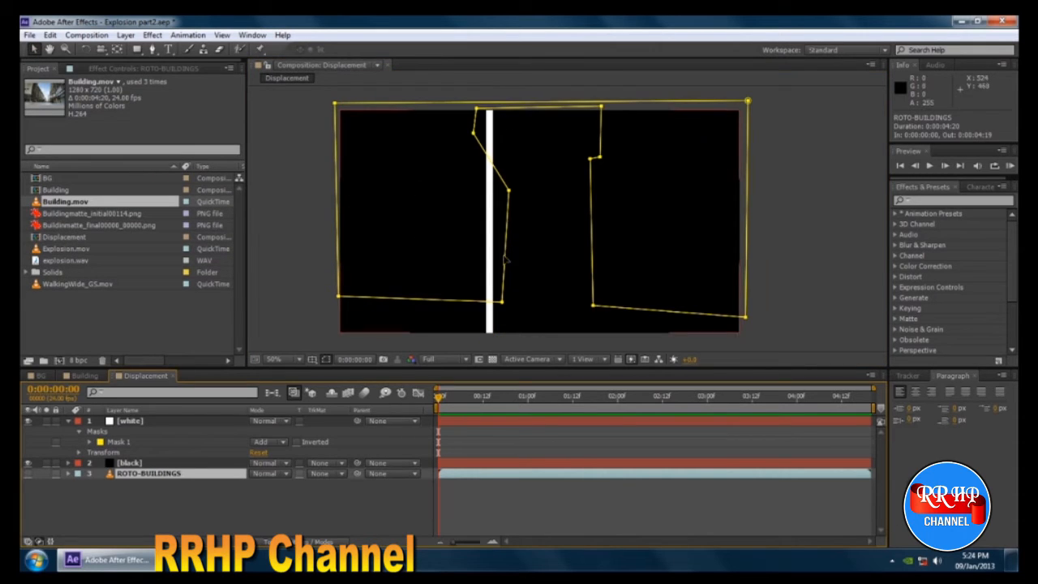
{"action": "left_click", "coordinate": [142, 421]}
{"action": "key", "text": "Return"}
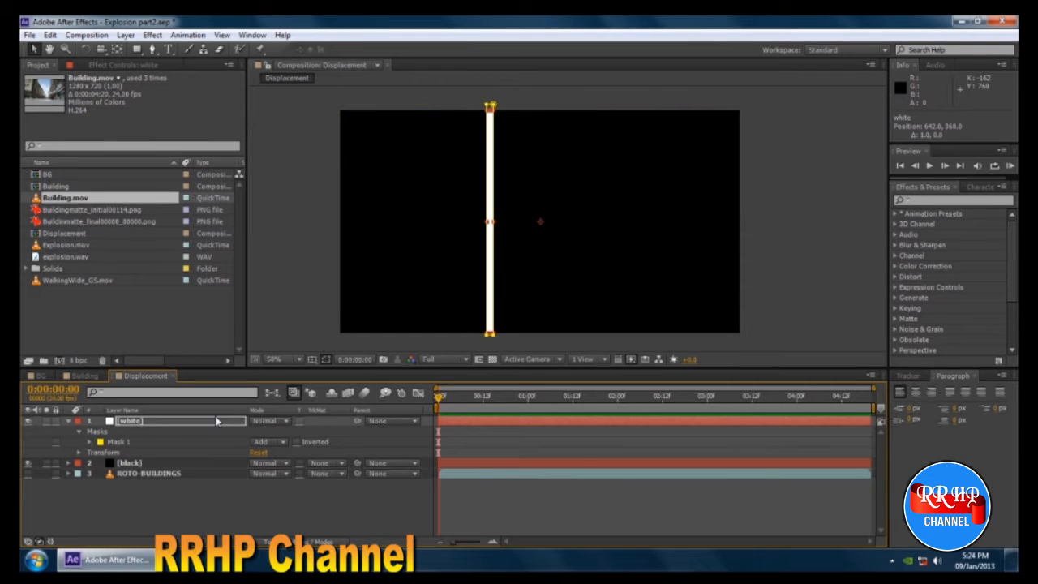
{"action": "key", "text": "Right"}
{"action": "key", "text": "Right"}
{"action": "key", "text": "Right"}
{"action": "key", "text": "Right"}
{"action": "key", "text": "Right"}
{"action": "key", "text": "Right"}
{"action": "key", "text": "Right"}
{"action": "key", "text": "Right"}
{"action": "key", "text": "Right"}
{"action": "key", "text": "Right"}
{"action": "key", "text": "Right"}
{"action": "key", "text": "Right"}
{"action": "key", "text": "Right"}
{"action": "key", "text": "Right"}
{"action": "key", "text": "Right"}
{"action": "key", "text": "Right"}
{"action": "key", "text": "Right"}
{"action": "key", "text": "Right"}
{"action": "key", "text": "Right"}
{"action": "key", "text": "Right"}
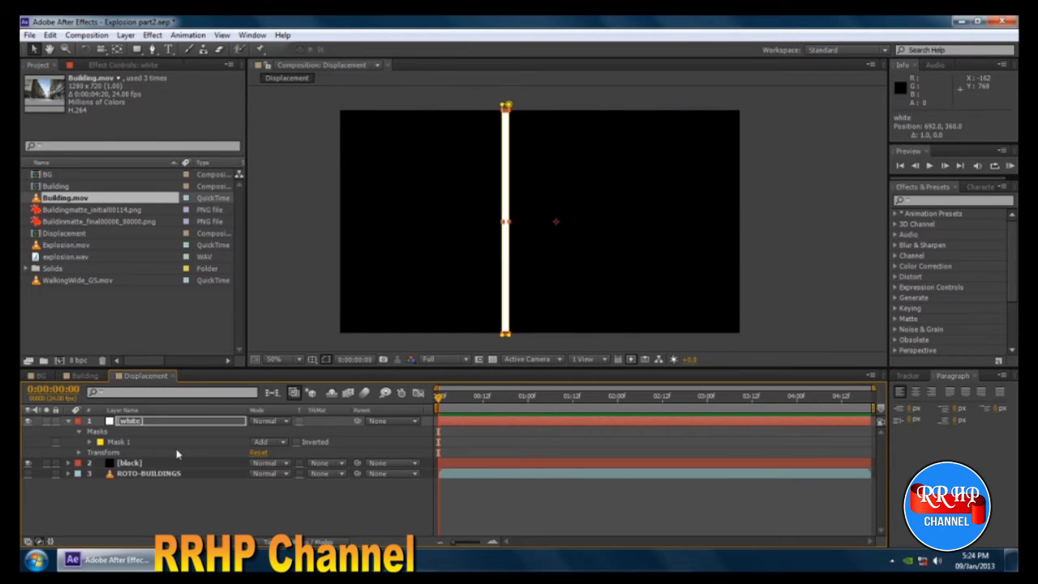
Try nudging the ROTO-BUILDINGS layer, then undo the position changes.
{"action": "left_click", "coordinate": [162, 473]}
{"action": "key", "text": "Return"}
{"action": "key", "text": "Right"}
{"action": "key", "text": "Right"}
{"action": "key", "text": "Right"}
{"action": "key", "text": "Right"}
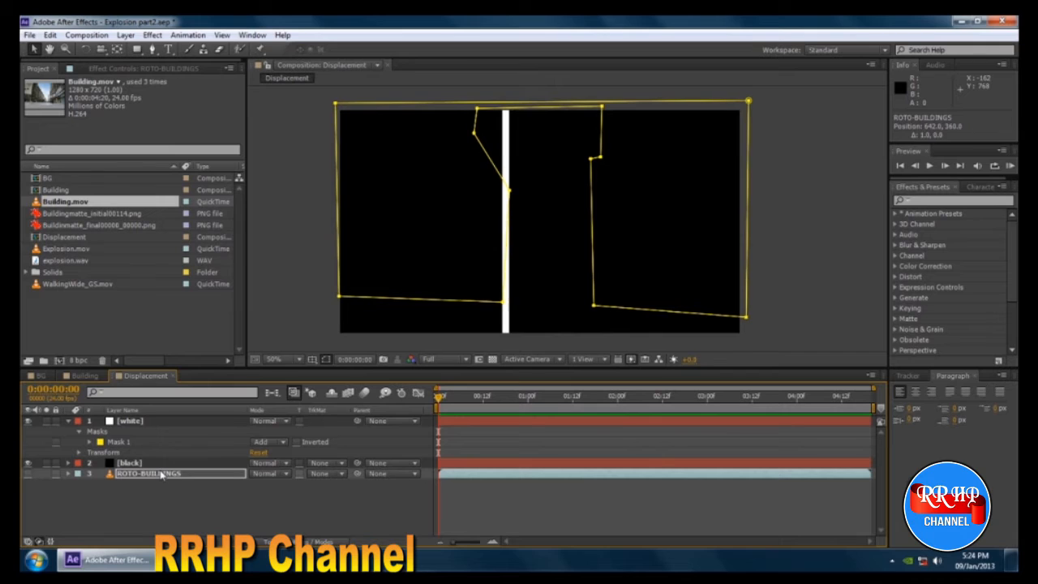
{"action": "key", "text": "Left"}
{"action": "key", "text": "Down"}
{"action": "key", "text": "Up"}
{"action": "key", "text": "Down"}
{"action": "key", "text": "ctrl+z"}
{"action": "key", "text": "ctrl+z"}
{"action": "key", "text": "ctrl+z"}
{"action": "key", "text": "ctrl+z"}
{"action": "key", "text": "ctrl+z"}
{"action": "key", "text": "ctrl+z"}
{"action": "key", "text": "ctrl+z"}
{"action": "key", "text": "ctrl+z"}
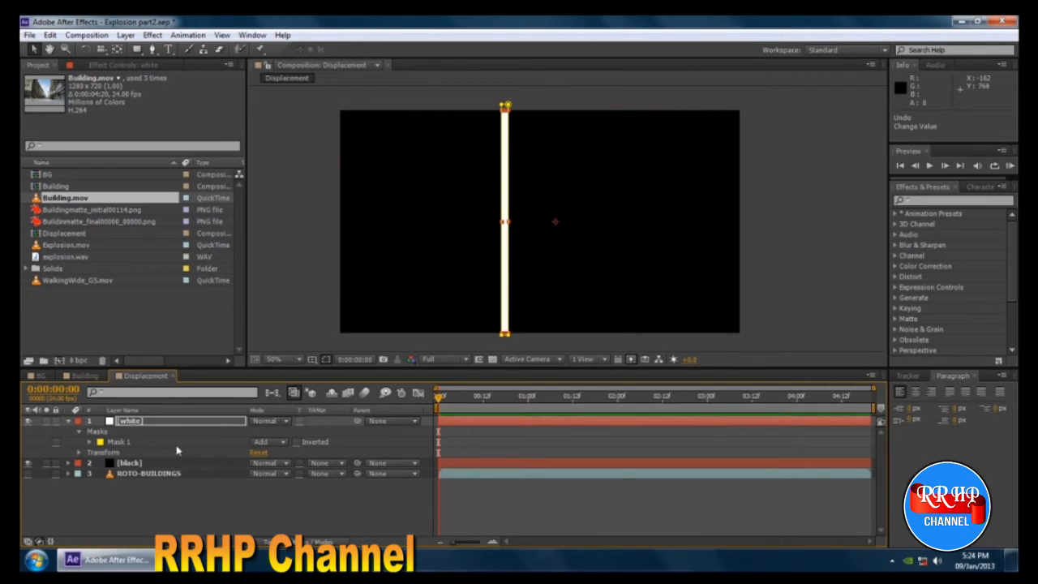
Compare the stripe with the ROTO-BUILDINGS mask outline and feather the white layer's Mask 1 by 31 pixels.
{"action": "left_click", "coordinate": [137, 476]}
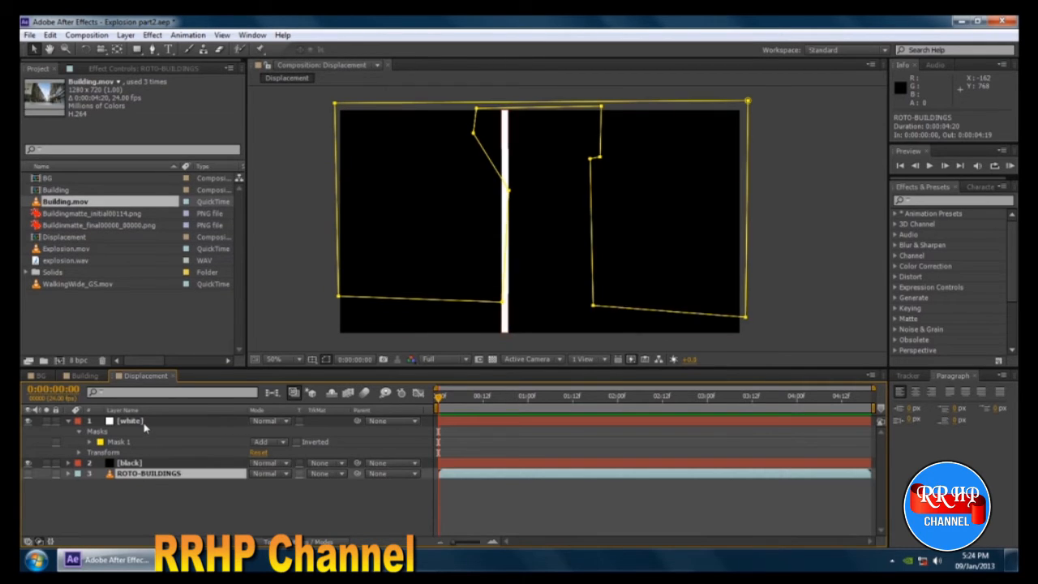
{"action": "left_click", "coordinate": [143, 422]}
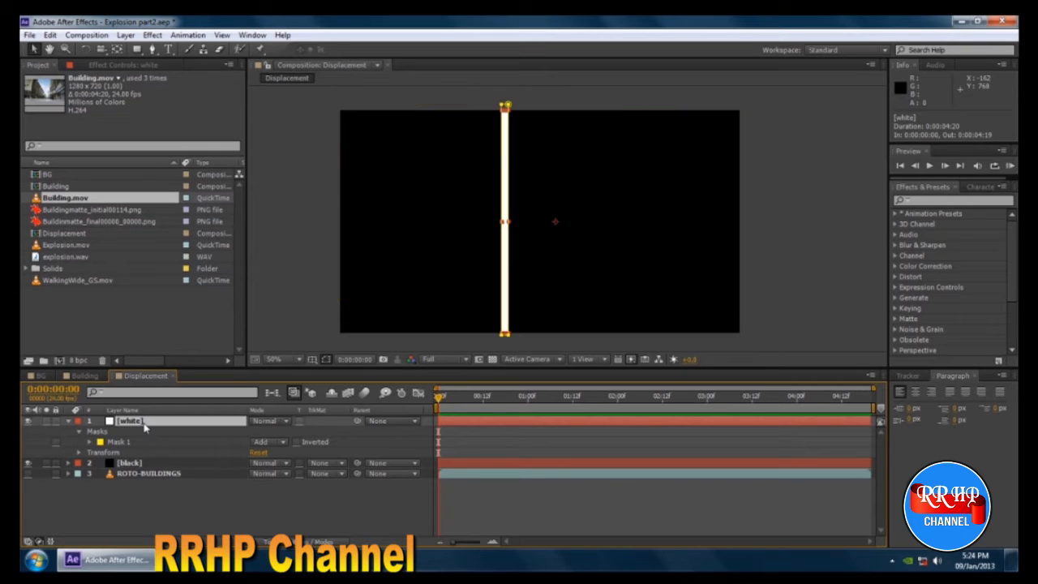
{"action": "left_click", "coordinate": [158, 475]}
{"action": "left_click", "coordinate": [154, 423]}
{"action": "left_click", "coordinate": [90, 442]}
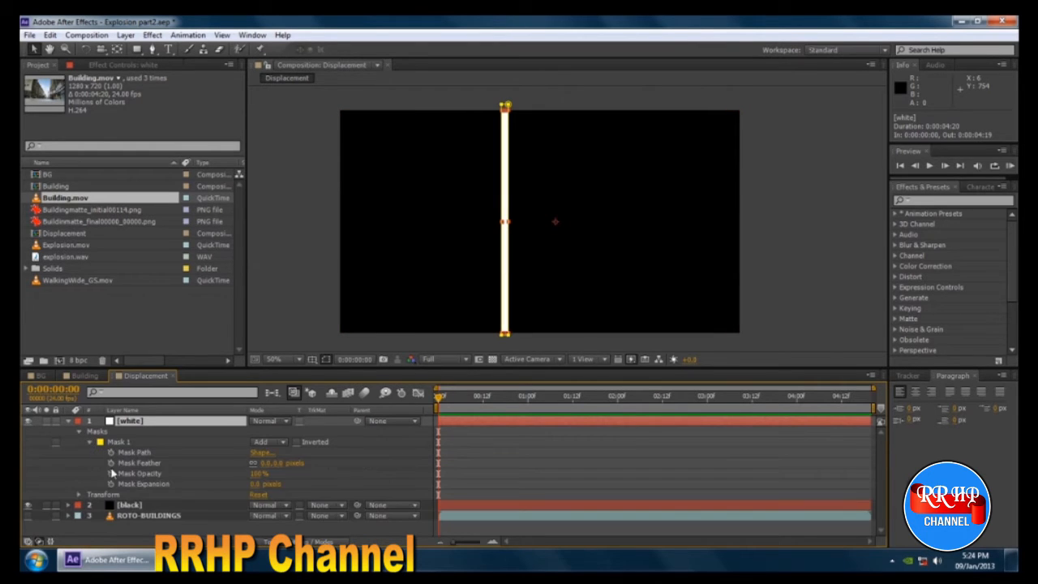
{"action": "left_click", "coordinate": [152, 465]}
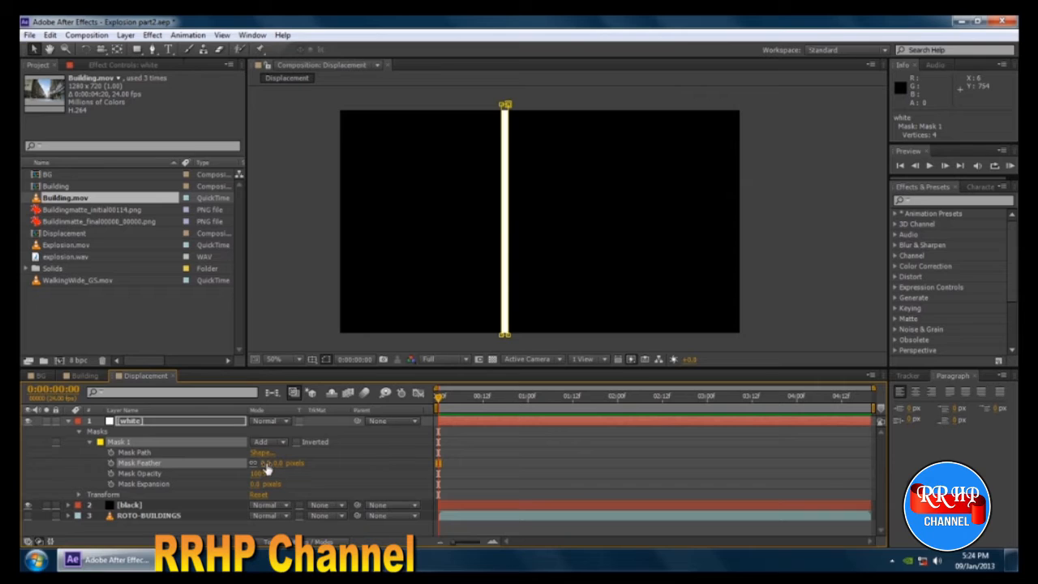
{"action": "left_click_drag", "start_coordinate": [268, 466], "coordinate": [289, 465]}
{"action": "left_click", "coordinate": [792, 255]}
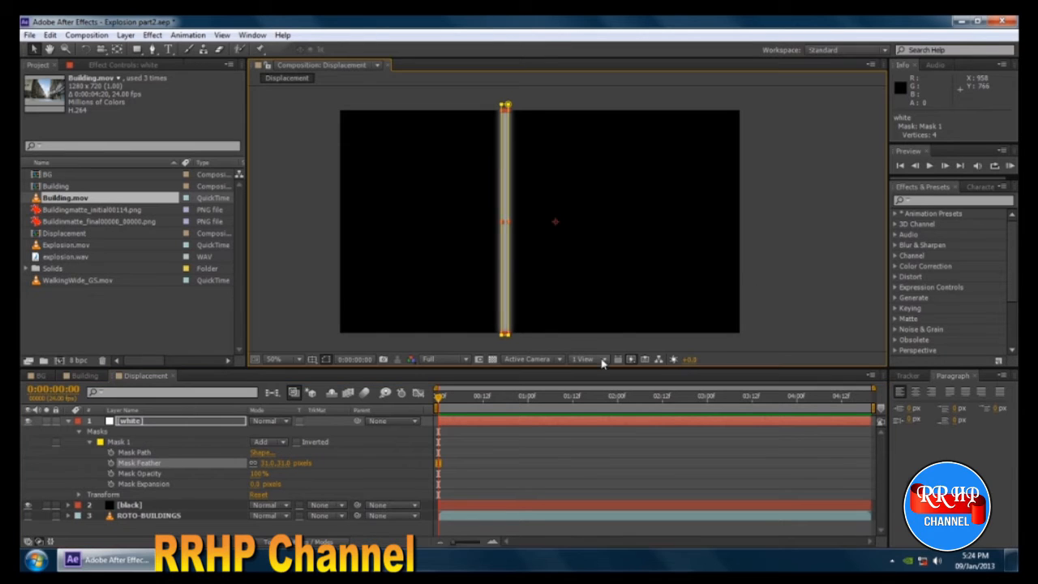
{"action": "left_click", "coordinate": [300, 301]}
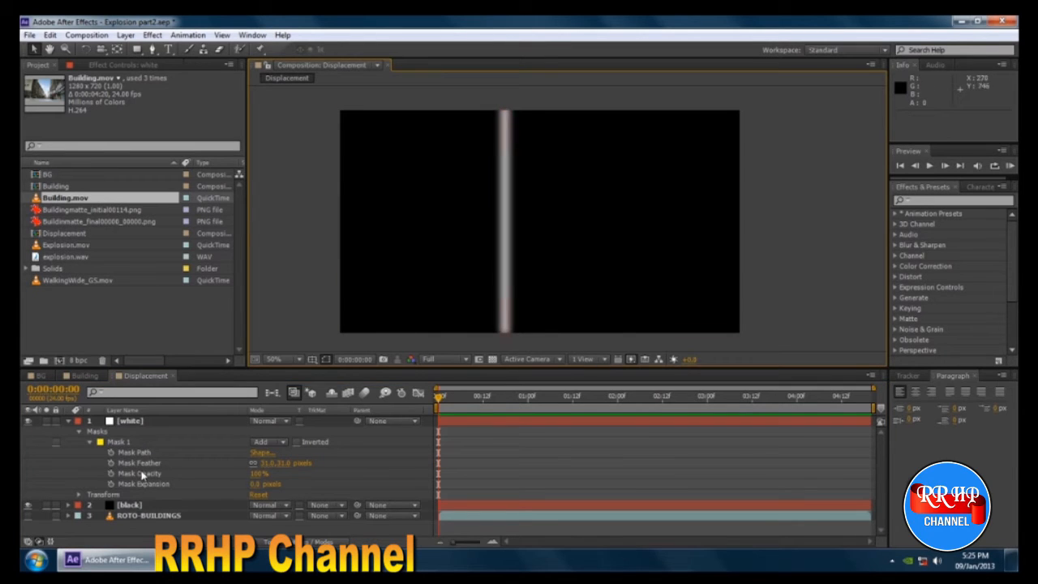
{"action": "left_click", "coordinate": [123, 444]}
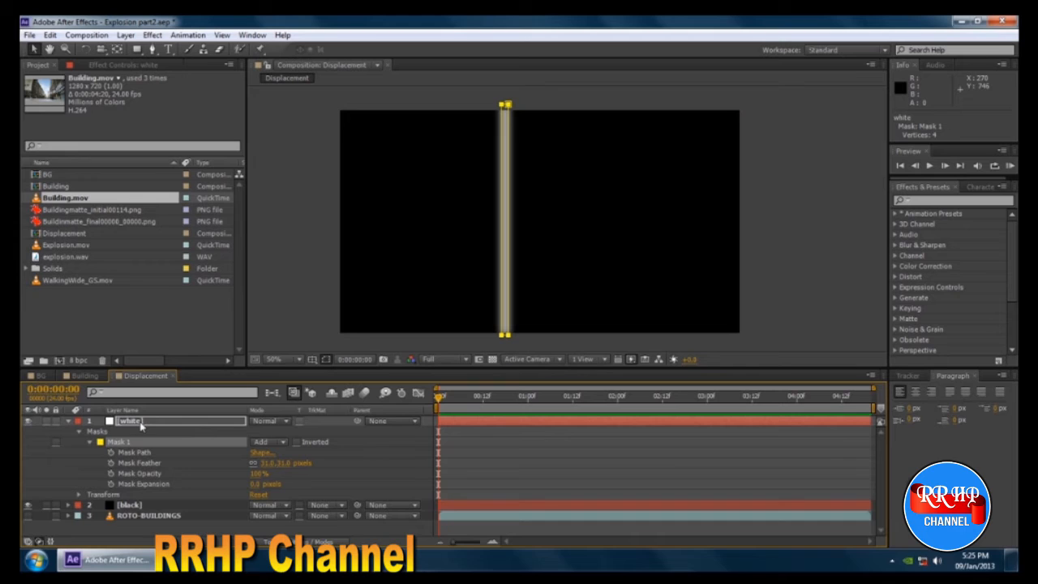
{"action": "key", "text": "Return"}
{"action": "left_click", "coordinate": [751, 233]}
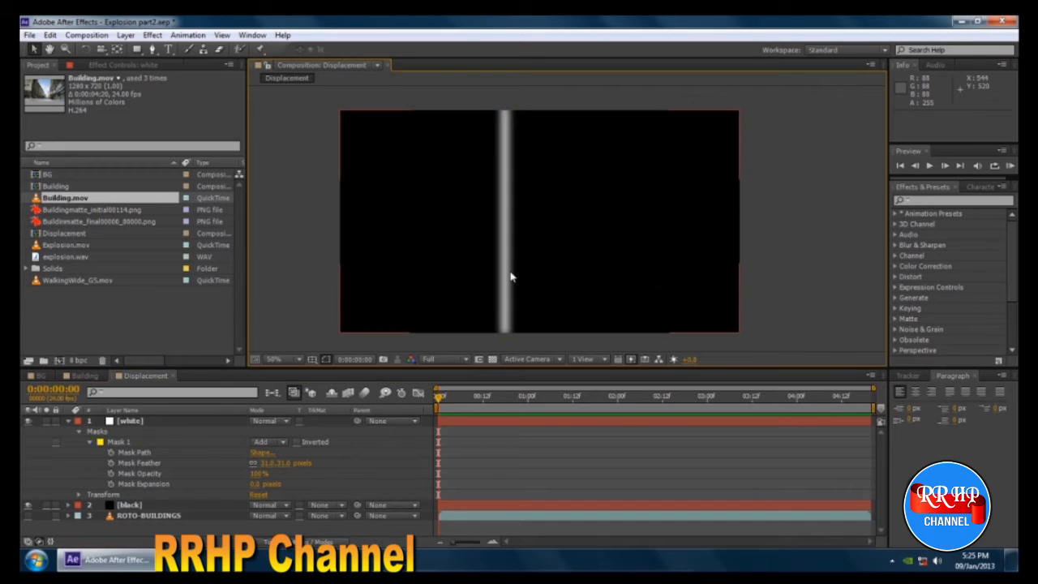
Collapse the white layer's properties and rename the layer white-L.
{"action": "left_click", "coordinate": [129, 424]}
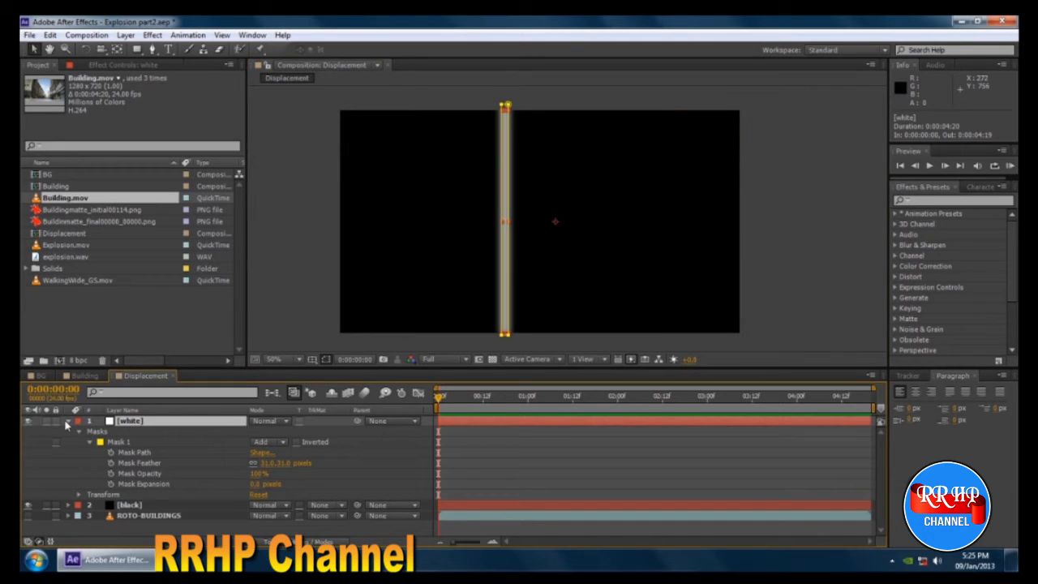
{"action": "left_click", "coordinate": [68, 421]}
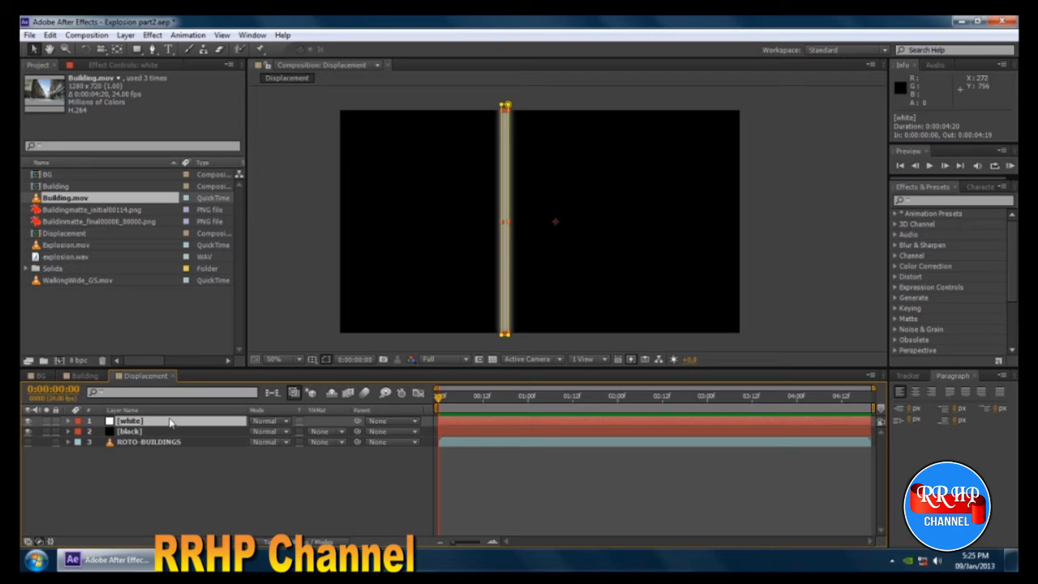
{"action": "key", "text": "Return"}
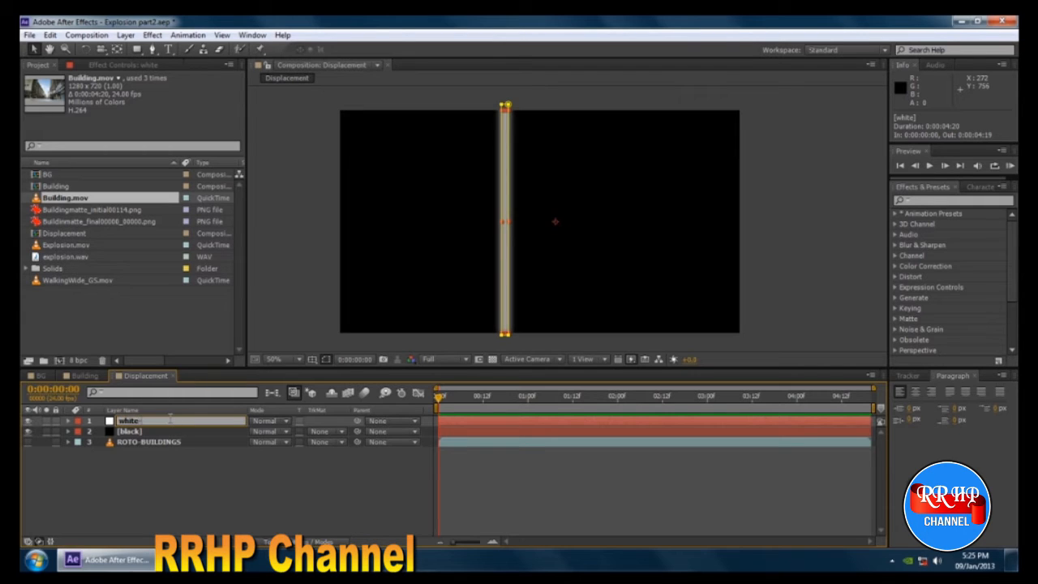
{"action": "key", "text": "Return"}
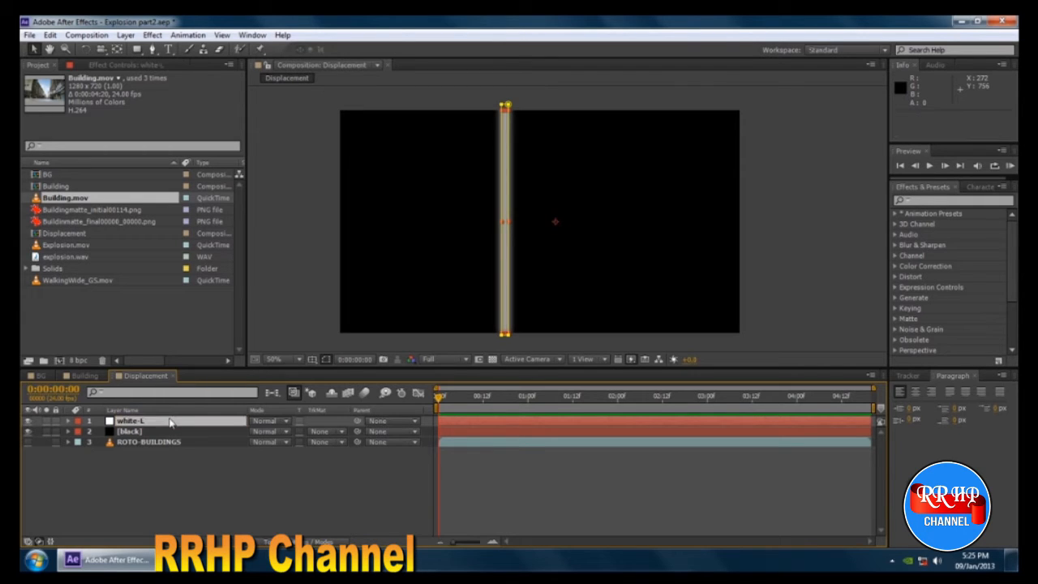
Duplicate the white-L layer and rename the copy white-R.
{"action": "key", "text": "ctrl+d"}
{"action": "double_click", "coordinate": [156, 423]}
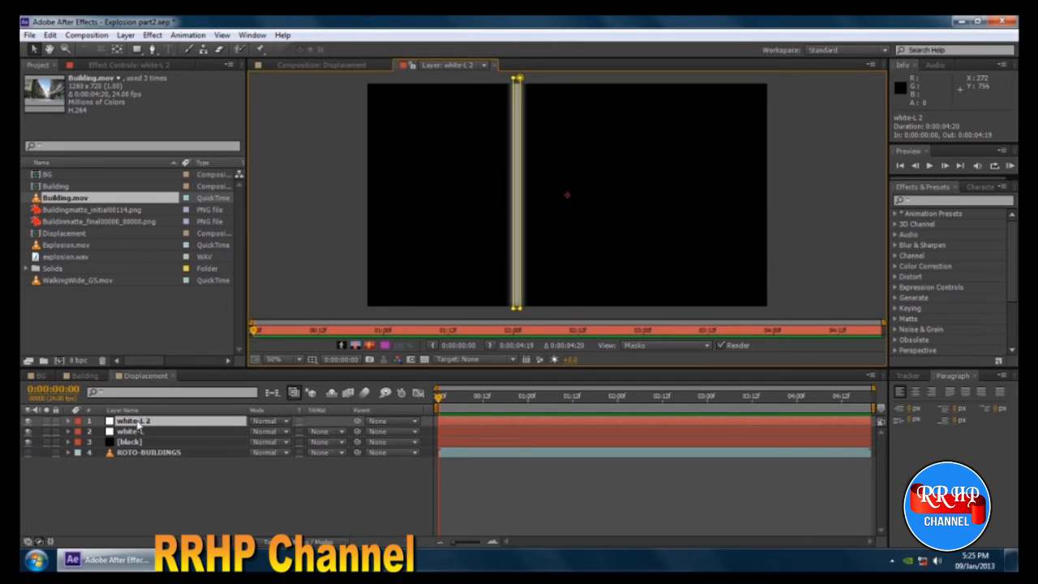
{"action": "key", "text": "End"}
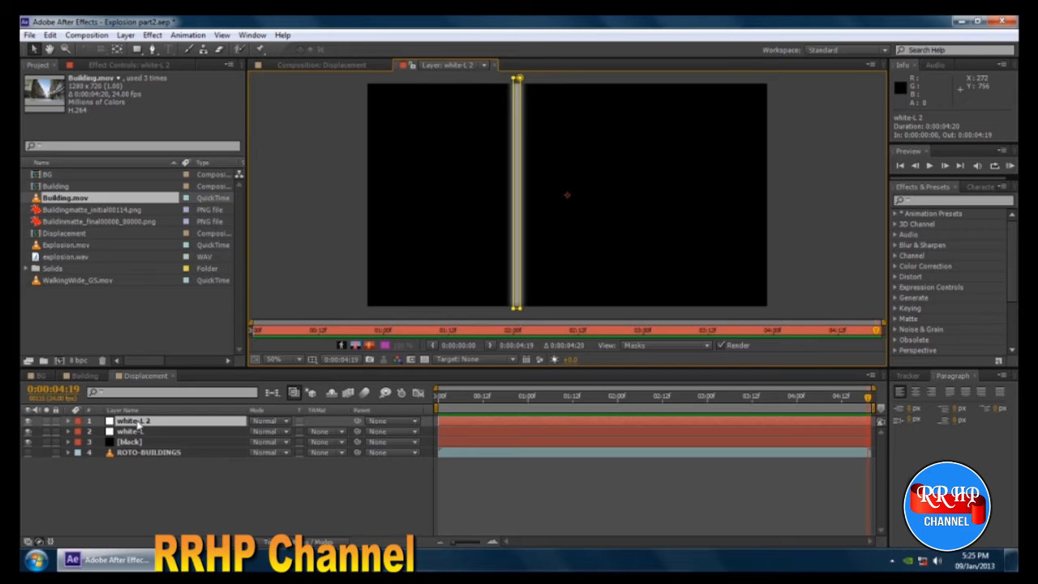
{"action": "left_click", "coordinate": [492, 64]}
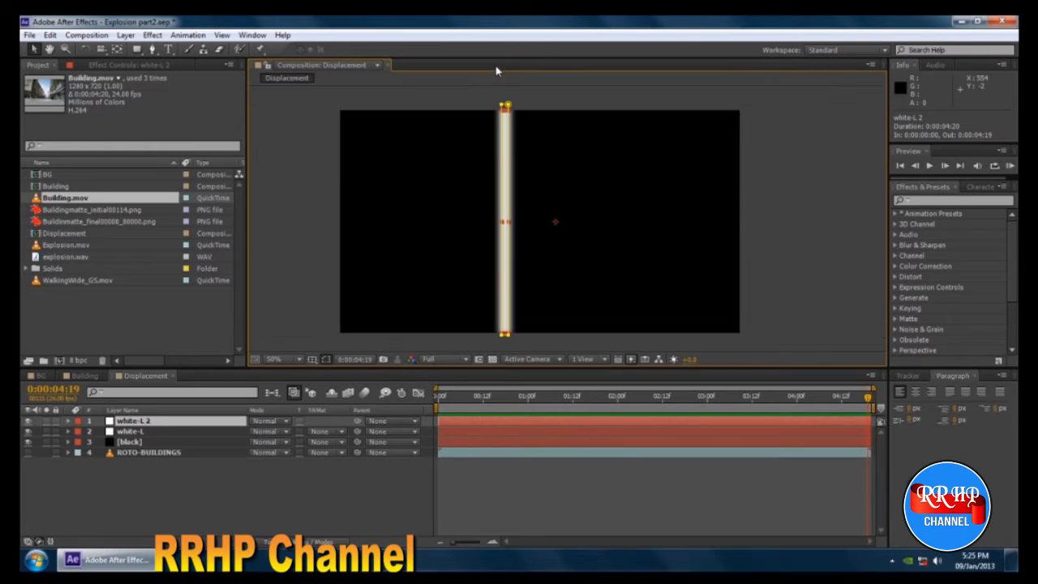
{"action": "left_click", "coordinate": [135, 433]}
{"action": "left_click", "coordinate": [140, 420]}
{"action": "key", "text": "Return"}
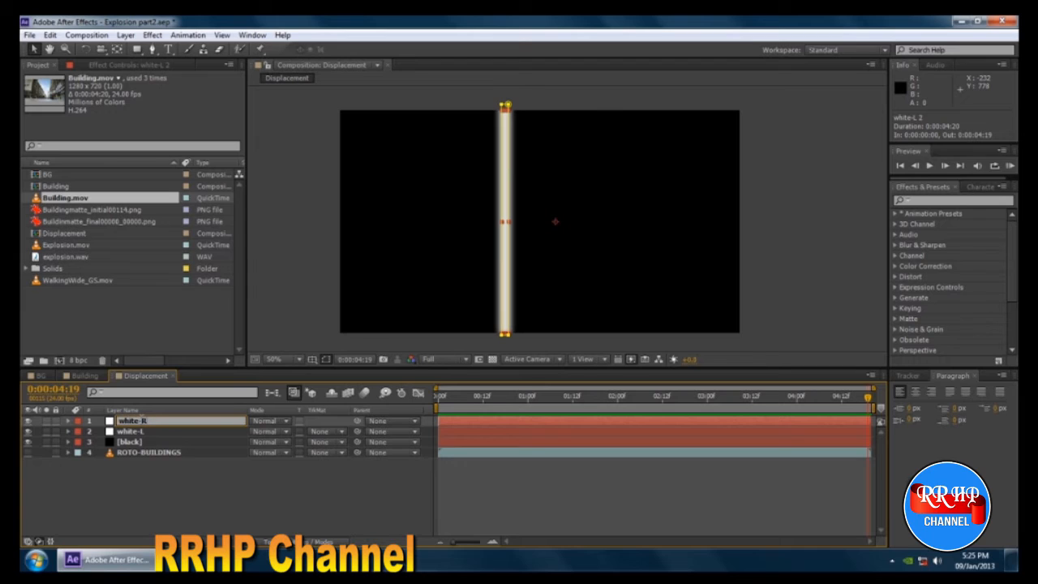
{"action": "type", "text": "white-R"}
{"action": "key", "text": "Return"}
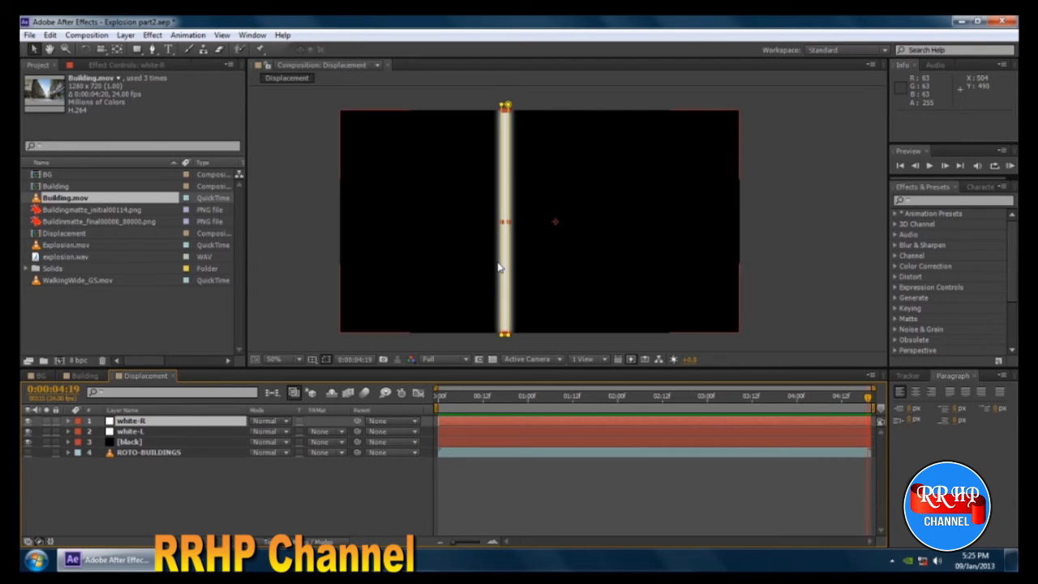
Move the white-R stripe right to X position 950, aligning it with the right building's inner mask edge.
{"action": "key", "text": "shift+Right"}
{"action": "key", "text": "shift+Right"}
{"action": "key", "text": "shift+Right"}
{"action": "key", "text": "shift+Right"}
{"action": "key", "text": "shift+Right"}
{"action": "key", "text": "shift+Right"}
{"action": "key", "text": "shift+Right"}
{"action": "key", "text": "shift+Right"}
{"action": "key", "text": "shift+Right"}
{"action": "key", "text": "shift+Right"}
{"action": "key", "text": "shift+Right"}
{"action": "key", "text": "shift+Right"}
{"action": "key", "text": "shift+Right"}
{"action": "key", "text": "shift+Right"}
{"action": "key", "text": "shift+Right"}
{"action": "key", "text": "shift+Right"}
{"action": "key", "text": "shift+Right"}
{"action": "key", "text": "shift+Right"}
{"action": "key", "text": "shift+Right"}
{"action": "key", "text": "shift+Right"}
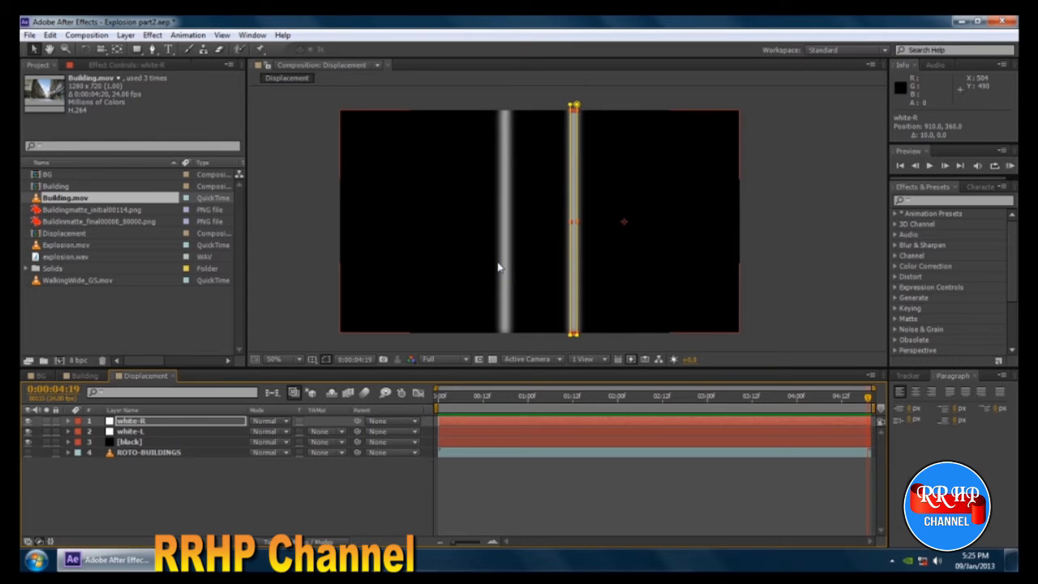
{"action": "left_click", "coordinate": [178, 455]}
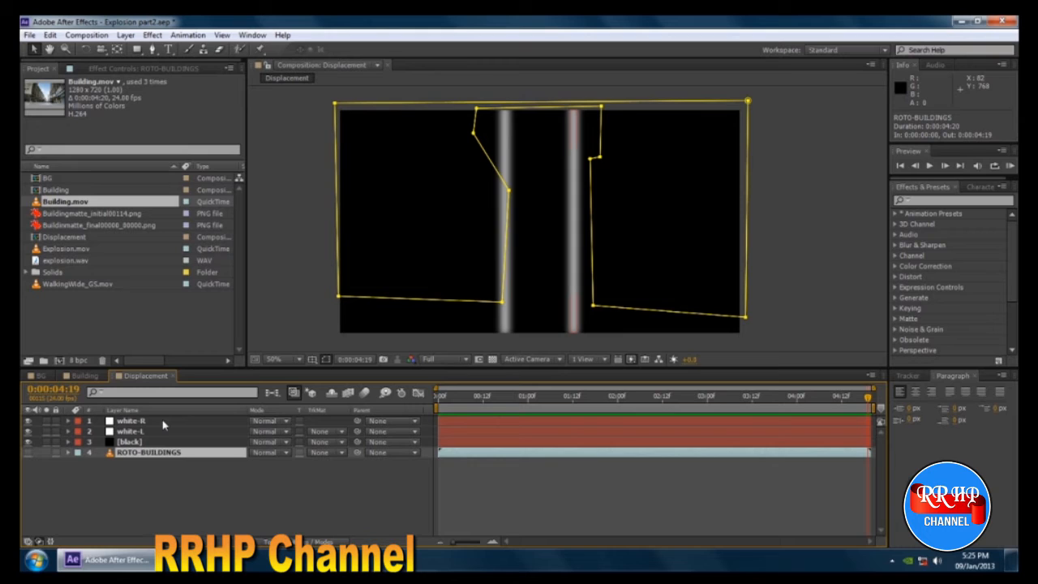
{"action": "left_click", "coordinate": [163, 423]}
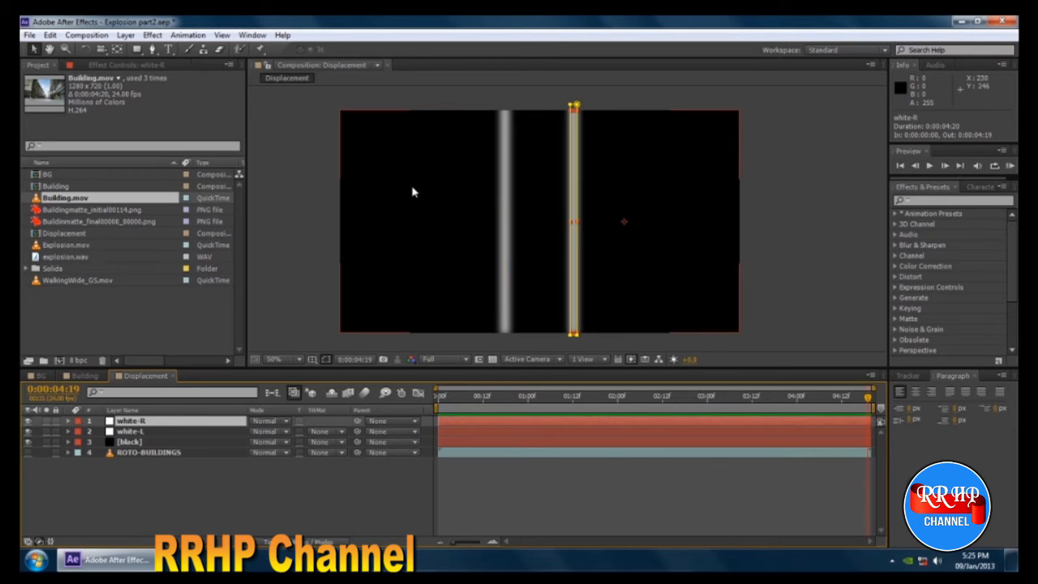
{"action": "key", "text": "shift+Right"}
{"action": "key", "text": "shift+Right"}
{"action": "key", "text": "shift+Right"}
{"action": "key", "text": "shift+Right"}
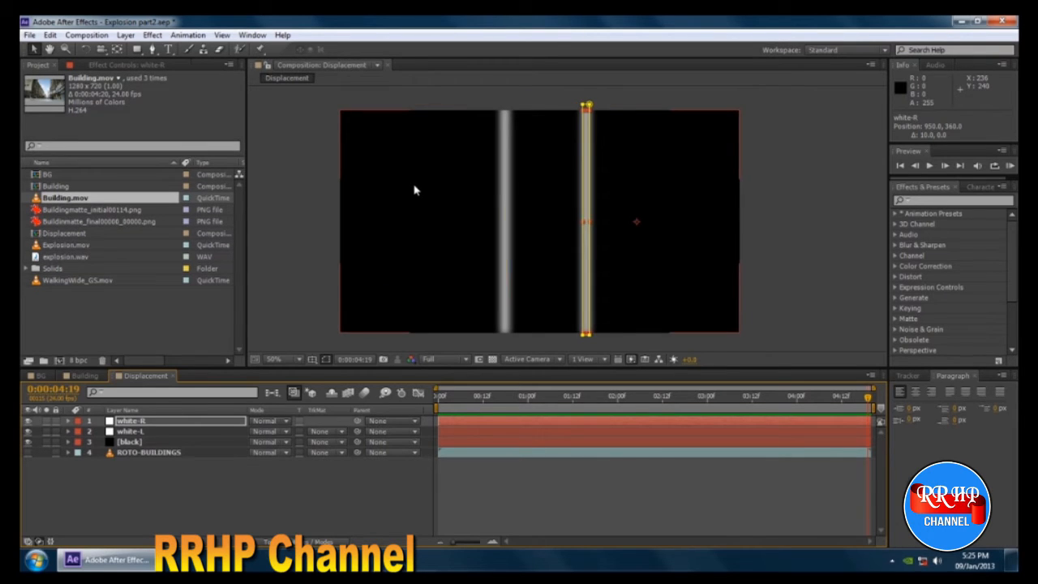
{"action": "left_click", "coordinate": [148, 455]}
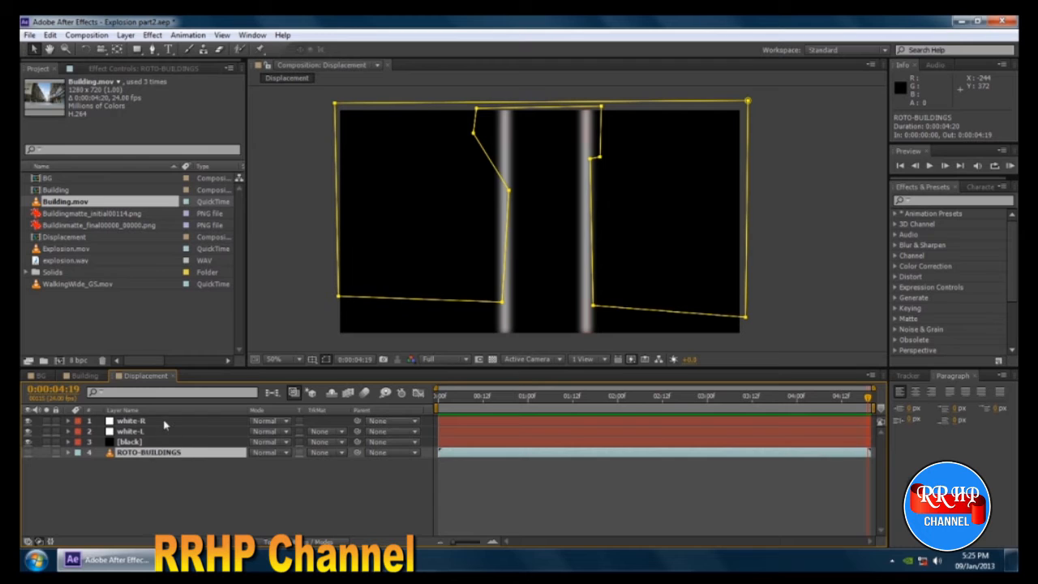
Move the white-R stripe to X position 970 and compare it with the ROTO-BUILDINGS mask outline.
{"action": "left_click", "coordinate": [164, 424]}
{"action": "key", "text": "shift+Right"}
{"action": "key", "text": "shift+Right"}
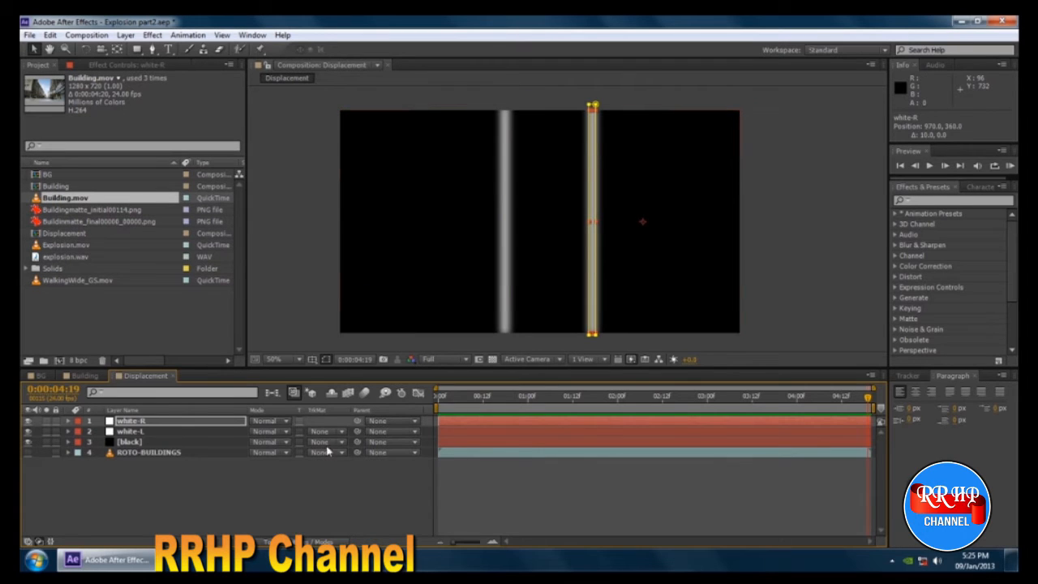
{"action": "left_click", "coordinate": [201, 454]}
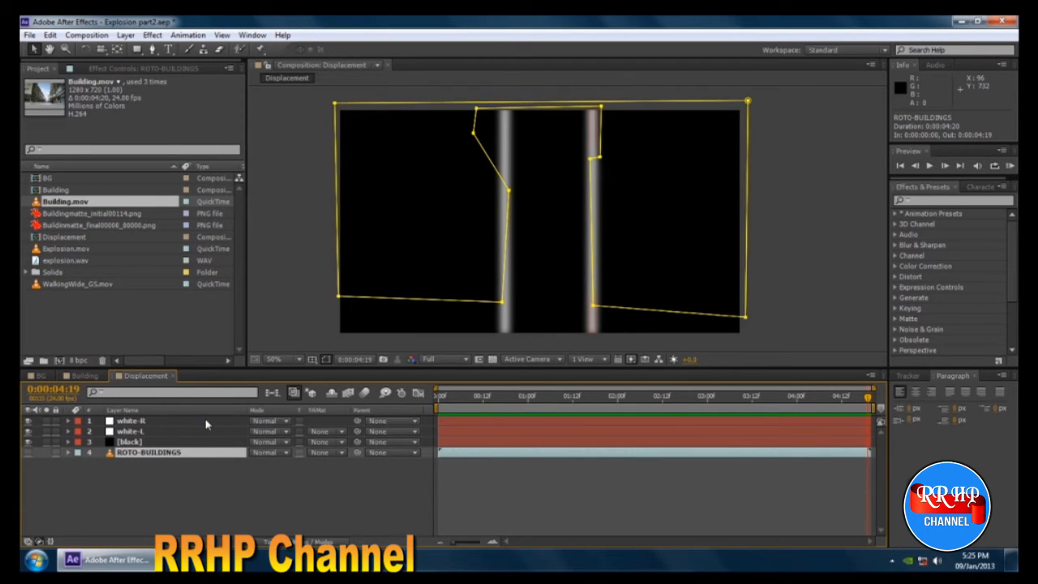
{"action": "left_click", "coordinate": [207, 421]}
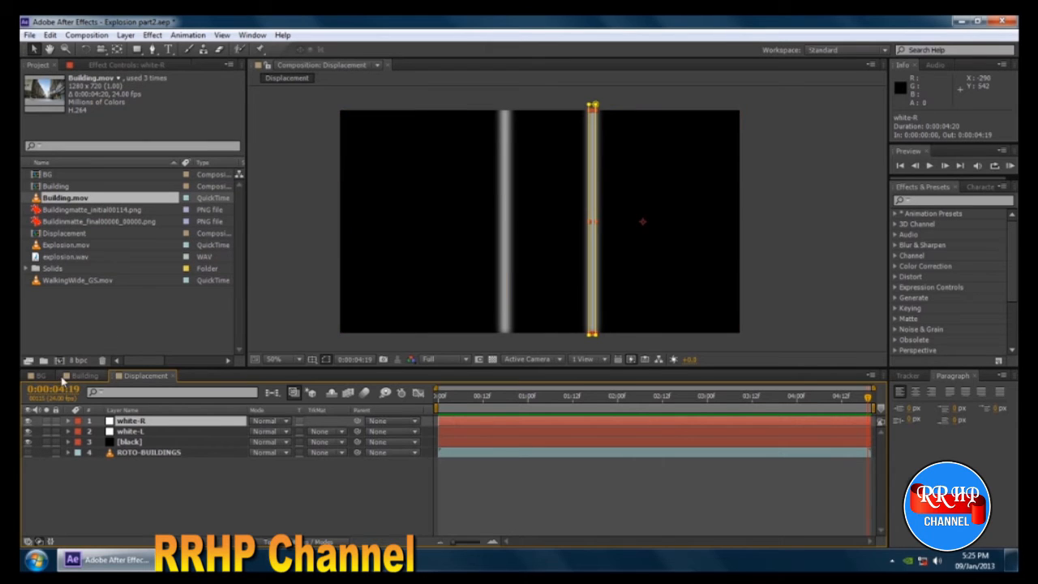
Examine the explosion's timing in the BG composition around 0:00:02:00 to find the frame where it starts.
{"action": "left_click", "coordinate": [37, 375]}
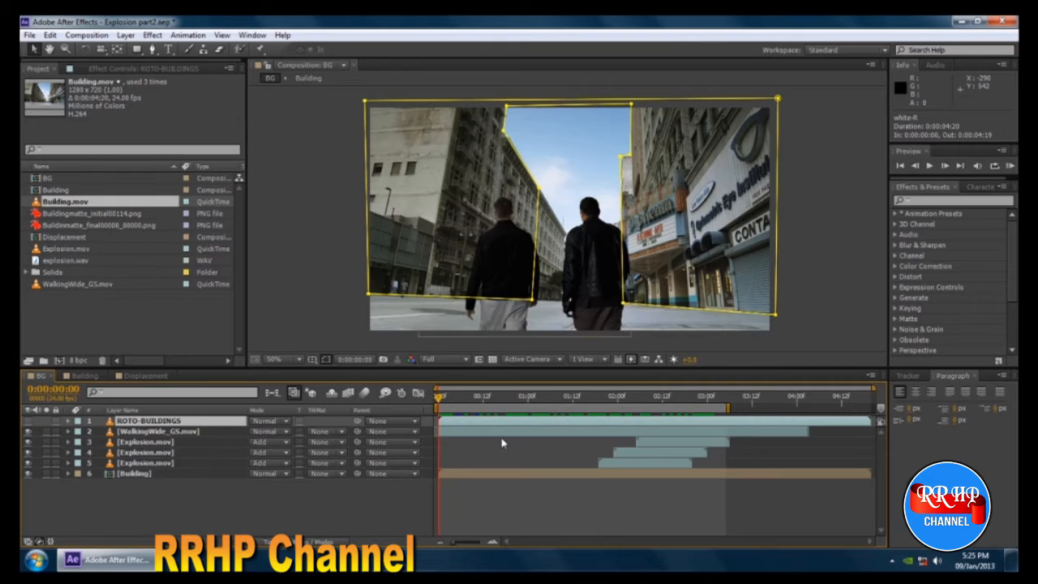
{"action": "left_click_drag", "start_coordinate": [438, 401], "coordinate": [635, 403]}
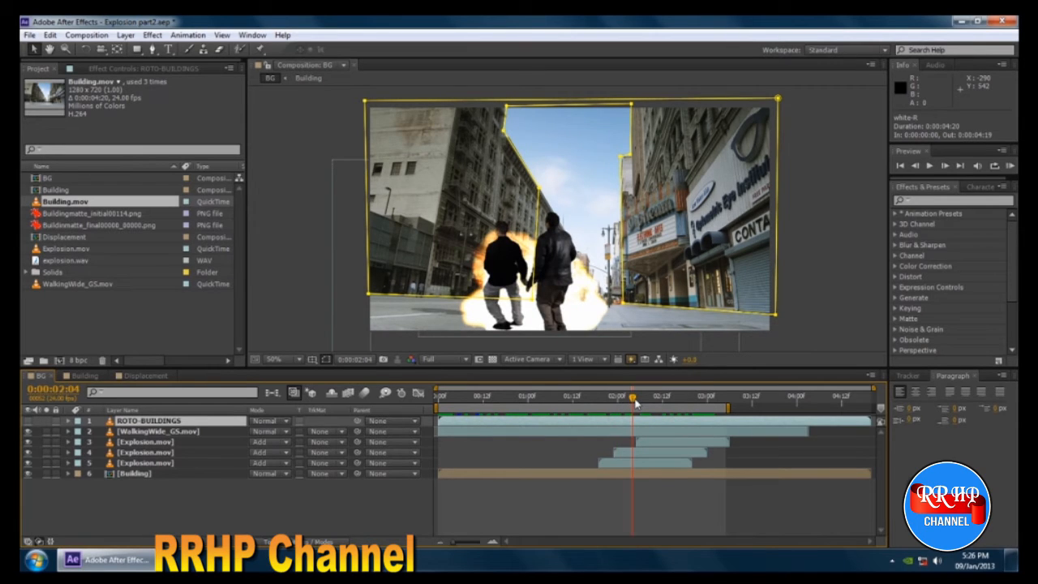
{"action": "mouse_move", "coordinate": [635, 403]}
{"action": "left_mouse_down"}
{"action": "mouse_move", "coordinate": [624, 403]}
{"action": "mouse_move", "coordinate": [638, 407]}
{"action": "left_mouse_up"}
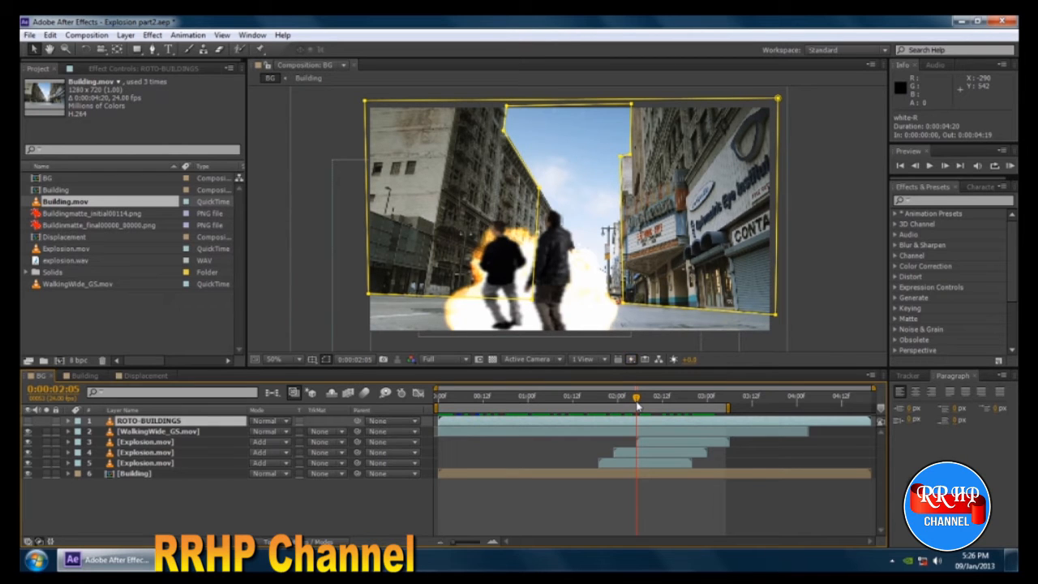
{"action": "mouse_move", "coordinate": [636, 405]}
{"action": "left_mouse_down"}
{"action": "mouse_move", "coordinate": [690, 413]}
{"action": "mouse_move", "coordinate": [624, 414]}
{"action": "mouse_move", "coordinate": [648, 414]}
{"action": "mouse_move", "coordinate": [637, 415]}
{"action": "left_mouse_up"}
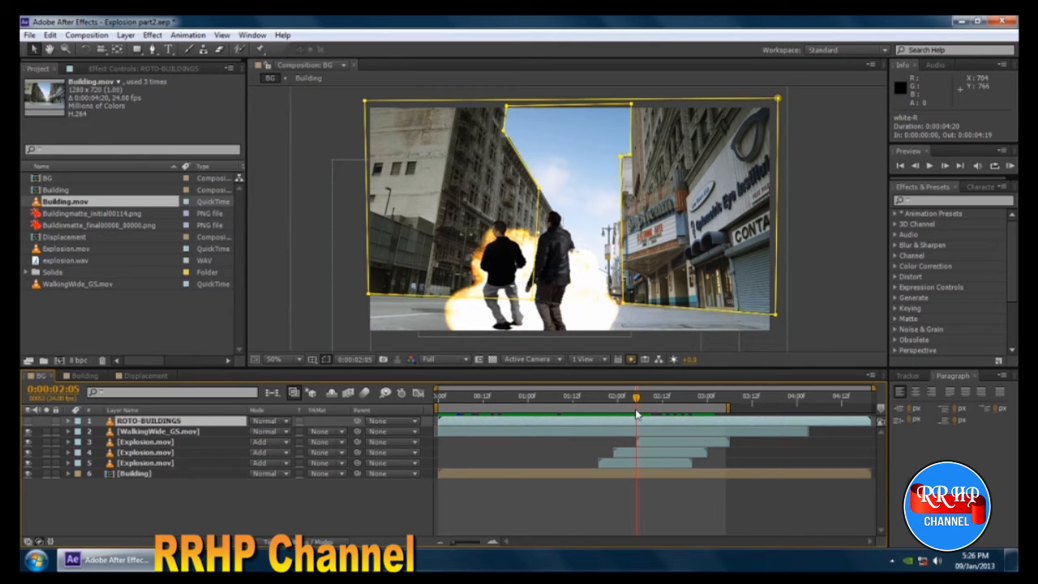
{"action": "left_click_drag", "start_coordinate": [637, 415], "coordinate": [606, 417]}
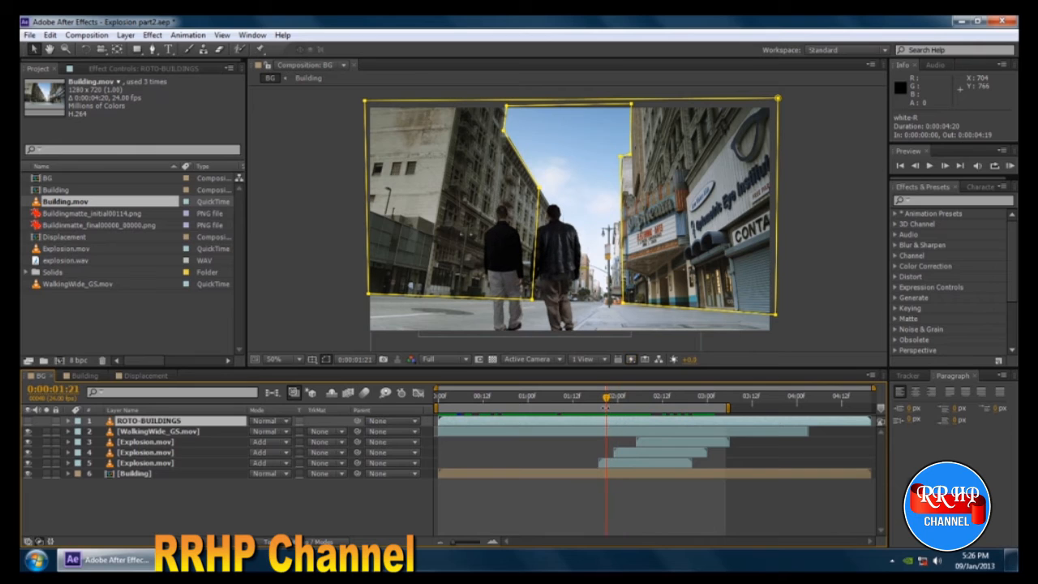
{"action": "key", "text": "space"}
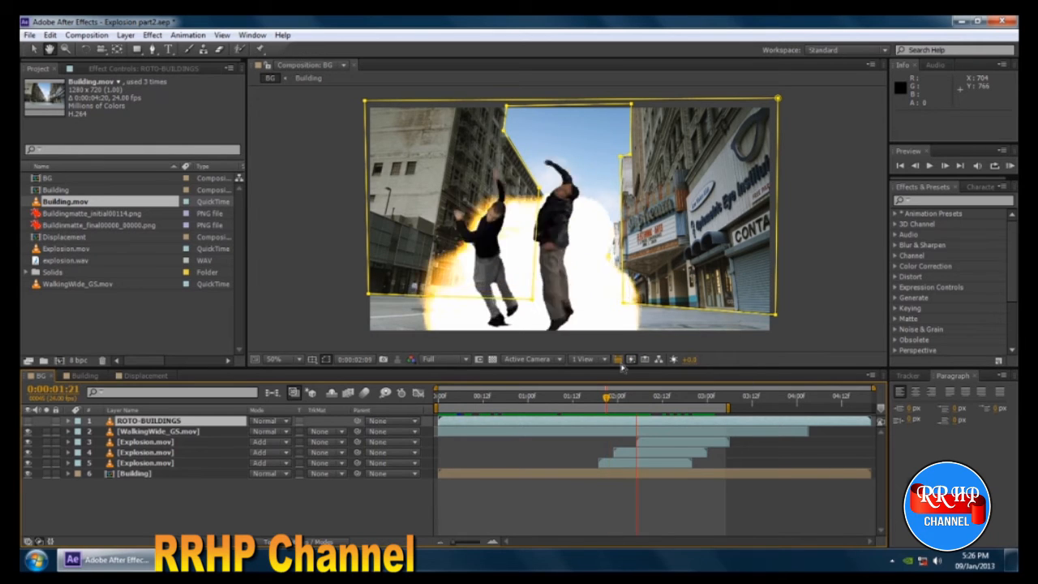
{"action": "mouse_move", "coordinate": [619, 393]}
{"action": "left_mouse_down"}
{"action": "mouse_move", "coordinate": [597, 400]}
{"action": "mouse_move", "coordinate": [663, 402]}
{"action": "mouse_move", "coordinate": [619, 407]}
{"action": "left_mouse_up"}
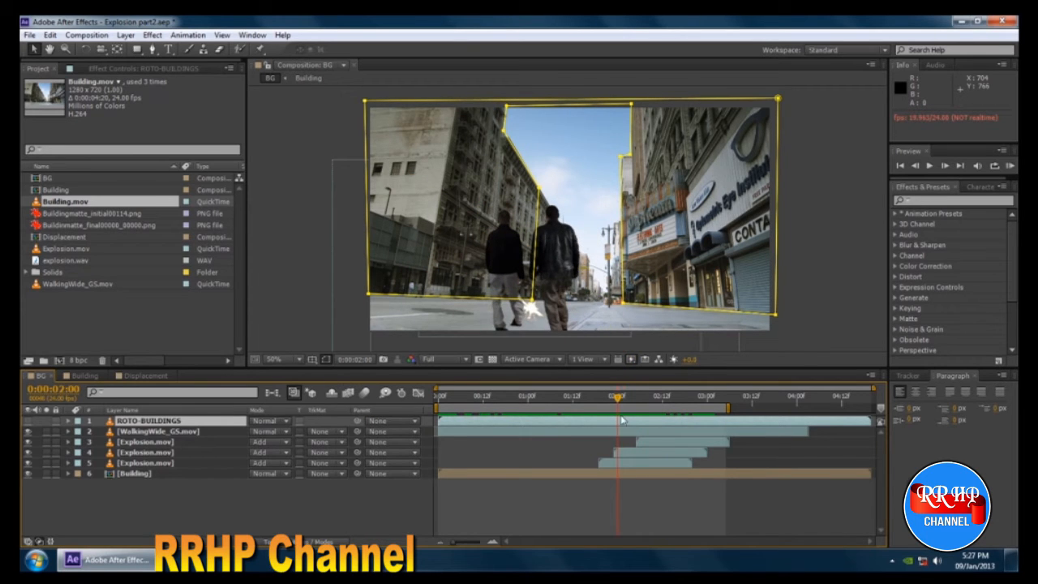
In the Displacement composition, add Position keyframes to white-R and white-L at 0:00:02:00 and trim both layers to start there.
{"action": "left_click", "coordinate": [138, 376]}
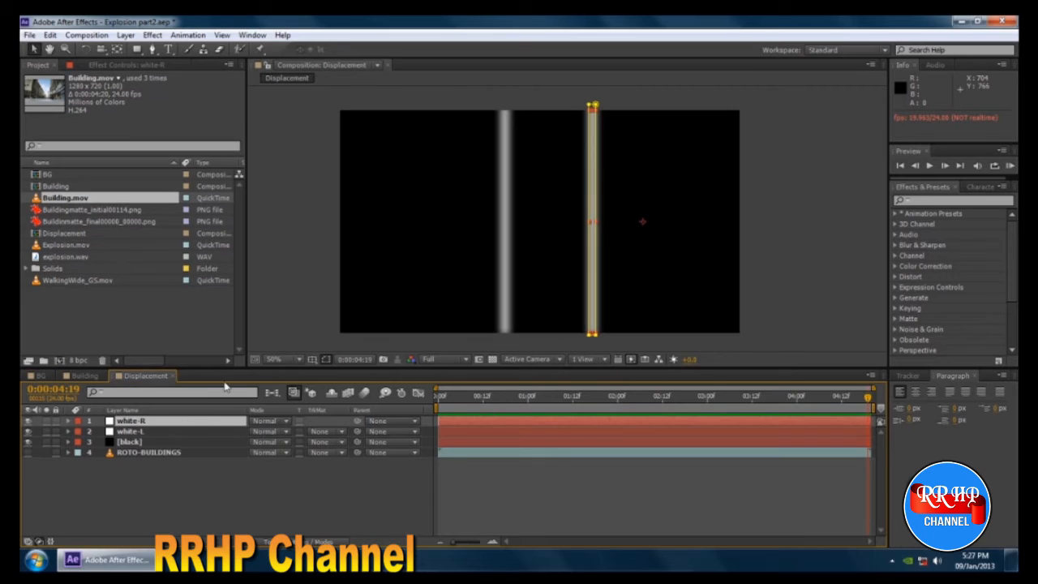
{"action": "left_click_drag", "start_coordinate": [595, 399], "coordinate": [618, 401]}
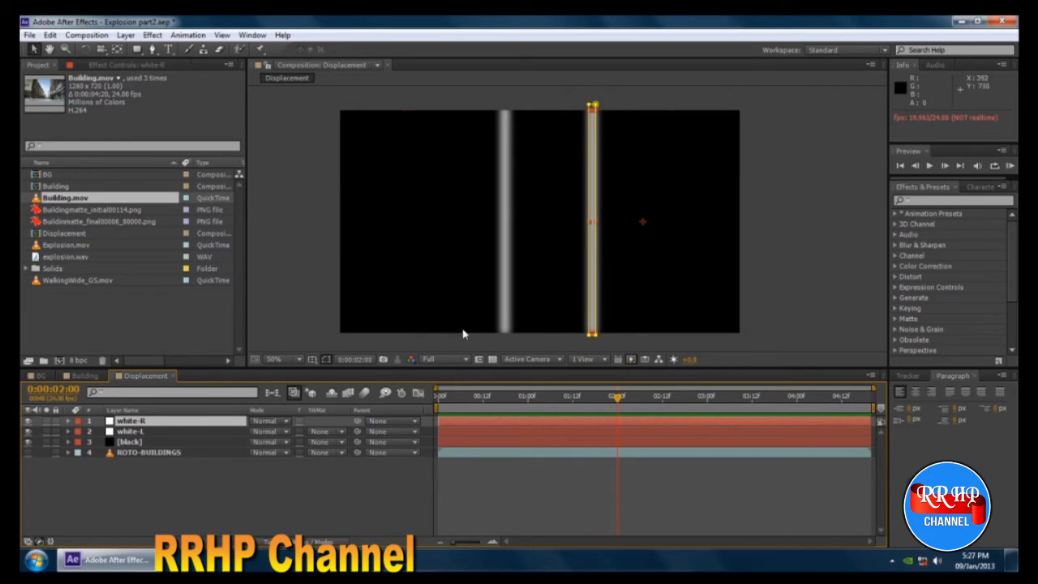
{"action": "left_click", "coordinate": [143, 435], "text": "ctrl"}
{"action": "key", "text": "p"}
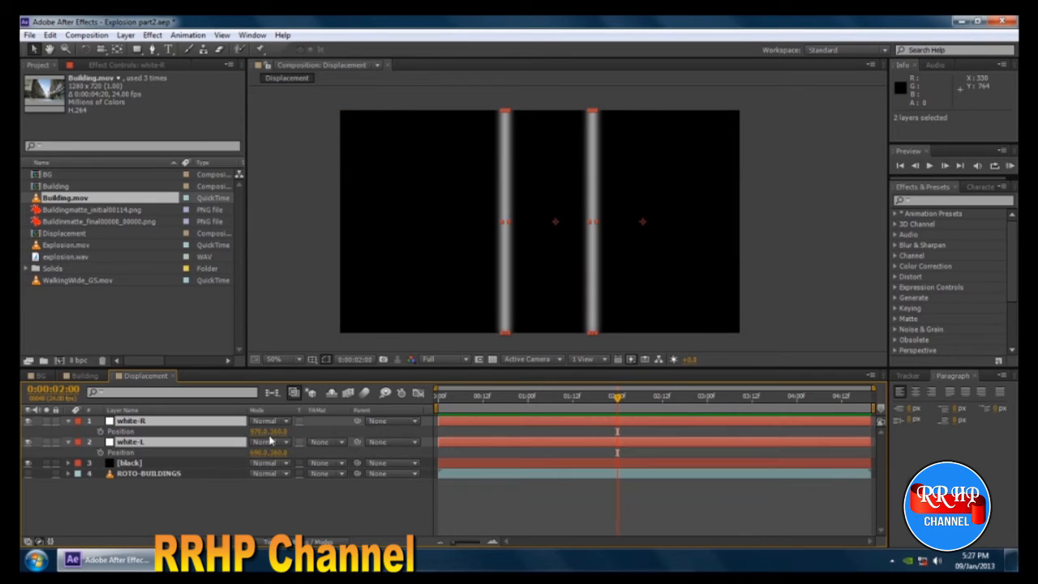
{"action": "left_click", "coordinate": [100, 431]}
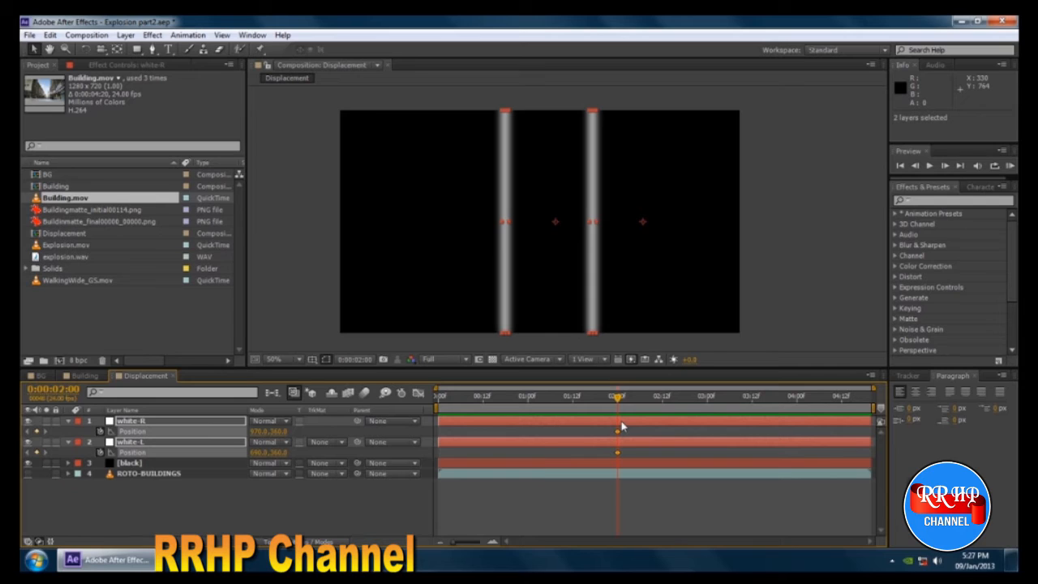
{"action": "key", "text": "alt+bracketleft"}
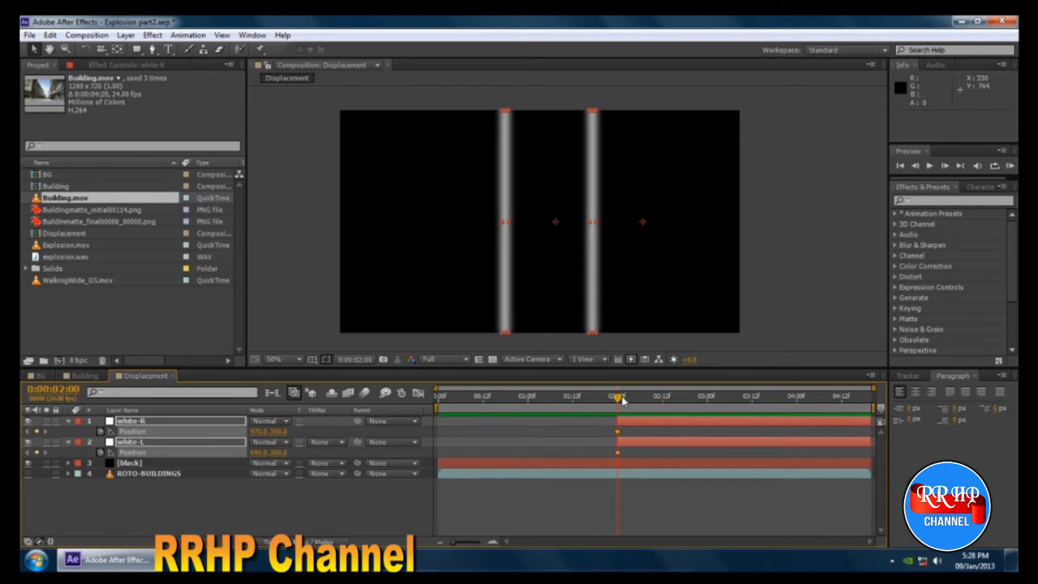
At 0:00:02:10, move white-L to X position 140 and white-R to X position 1461, so both stripes slide outward.
{"action": "left_click_drag", "start_coordinate": [618, 397], "coordinate": [655, 407]}
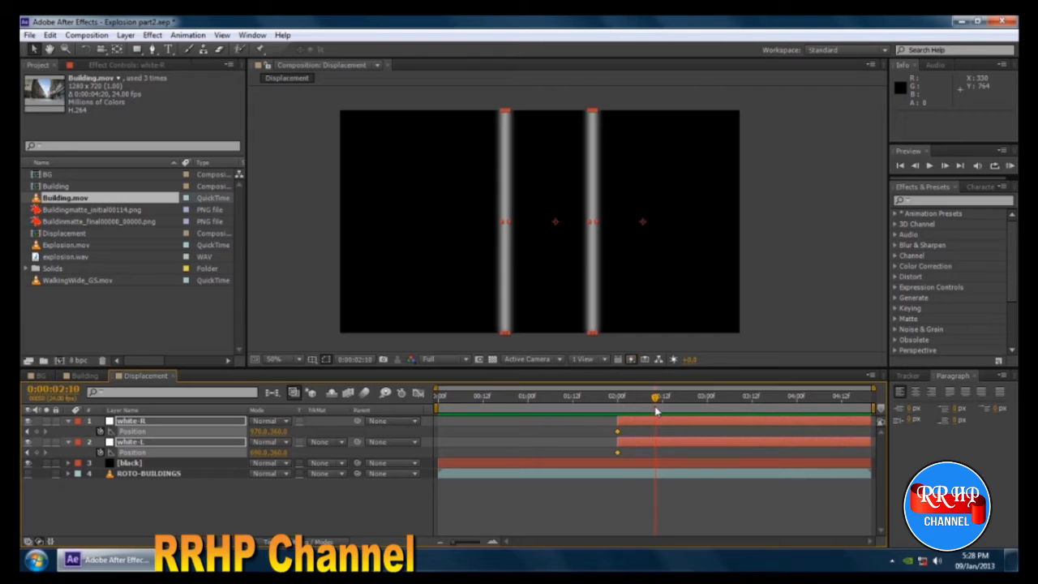
{"action": "left_click", "coordinate": [154, 504]}
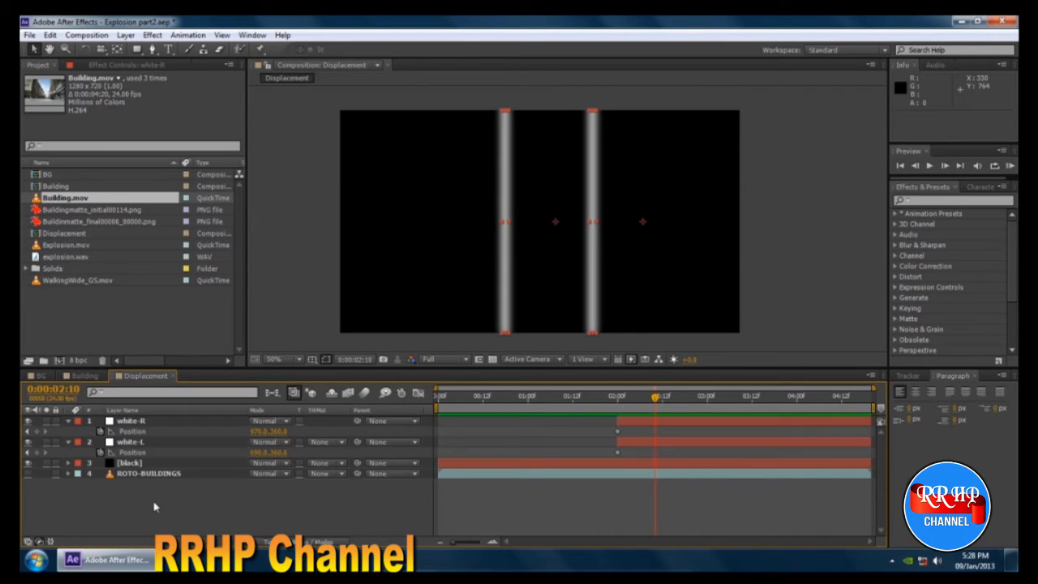
{"action": "left_click", "coordinate": [140, 443]}
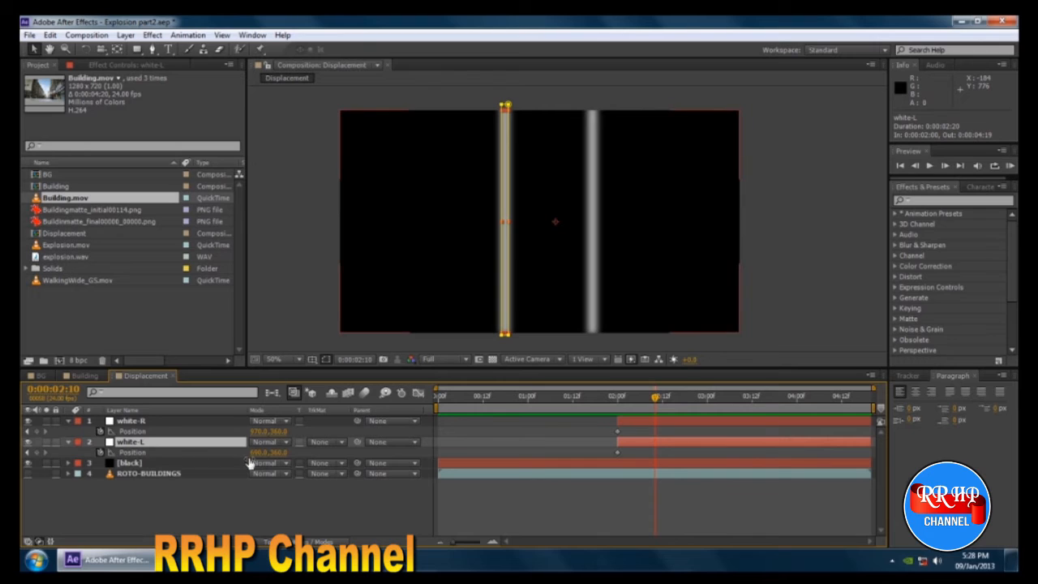
{"action": "left_click_drag", "start_coordinate": [259, 451], "coordinate": [31, 448]}
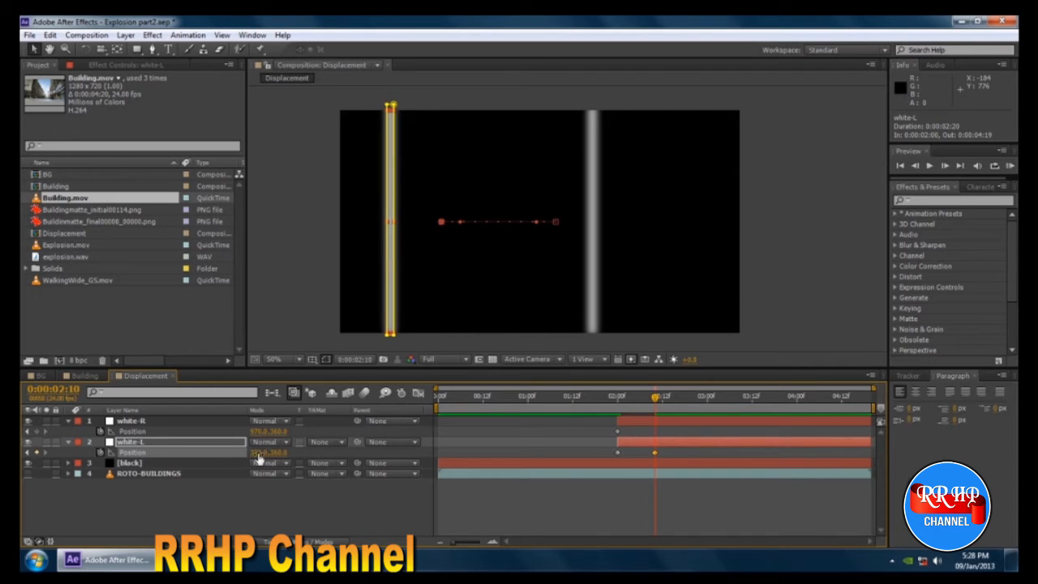
{"action": "left_click_drag", "start_coordinate": [261, 451], "coordinate": [150, 459]}
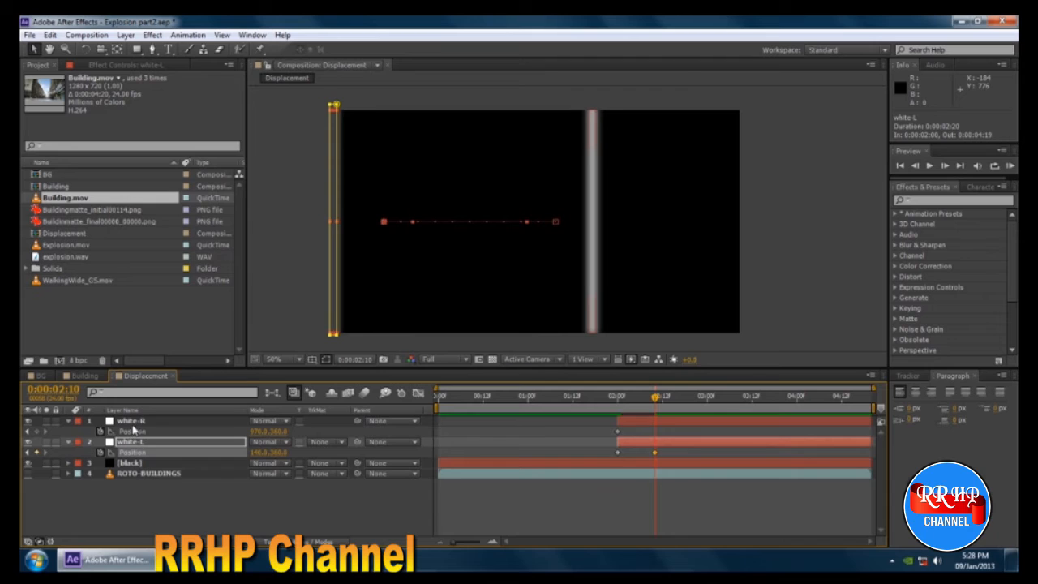
{"action": "left_click", "coordinate": [134, 430]}
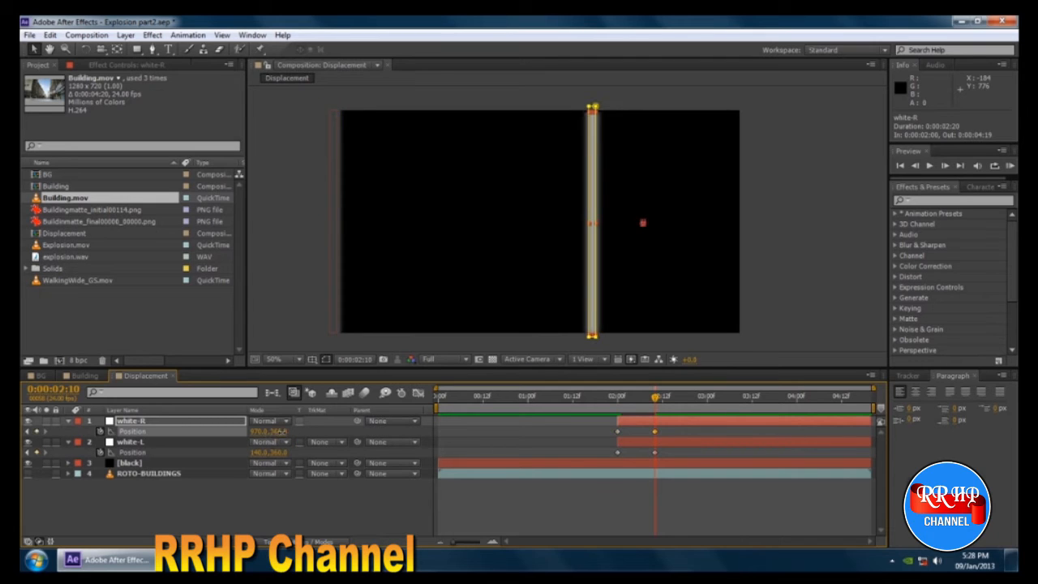
{"action": "left_click_drag", "start_coordinate": [258, 431], "coordinate": [632, 477]}
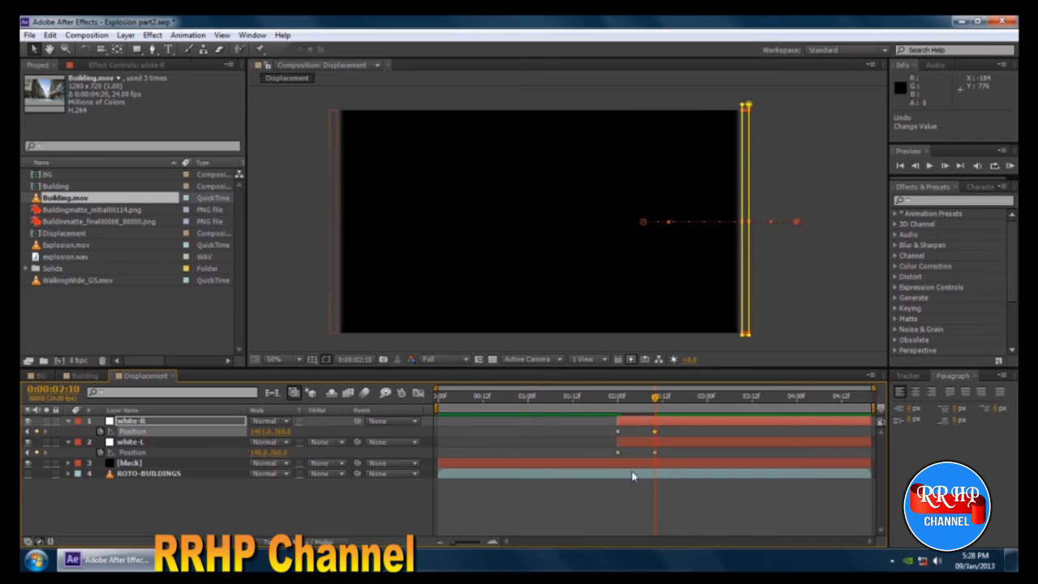
Trim the white-R and white-L layers to end at 0:00:02:10.
{"action": "mouse_move", "coordinate": [656, 397]}
{"action": "left_mouse_down"}
{"action": "mouse_move", "coordinate": [619, 403]}
{"action": "mouse_move", "coordinate": [658, 407]}
{"action": "mouse_move", "coordinate": [617, 406]}
{"action": "mouse_move", "coordinate": [655, 409]}
{"action": "left_mouse_up"}
{"action": "left_click", "coordinate": [155, 440], "text": "shift"}
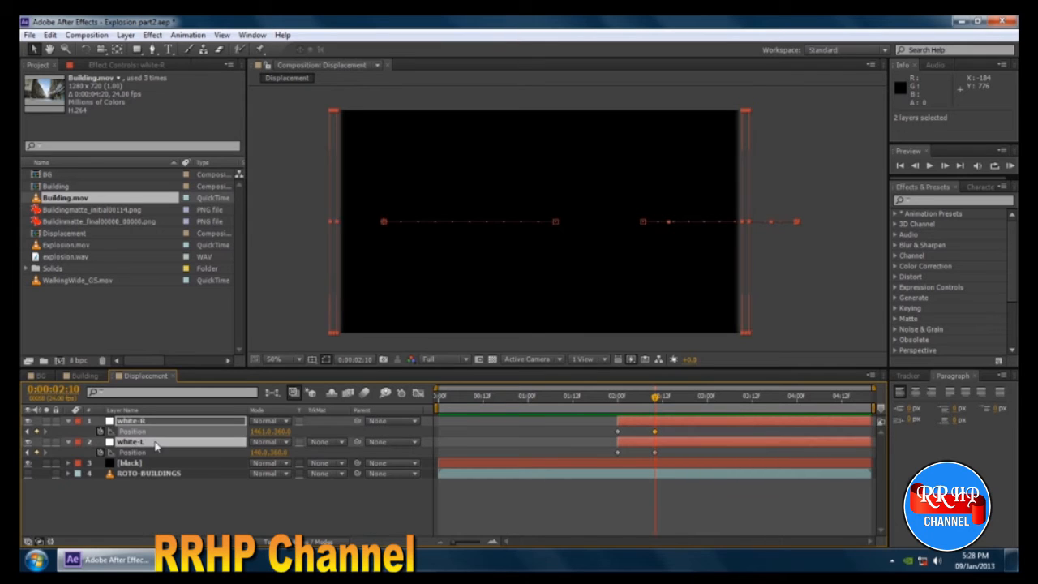
{"action": "key", "text": "alt+bracketright"}
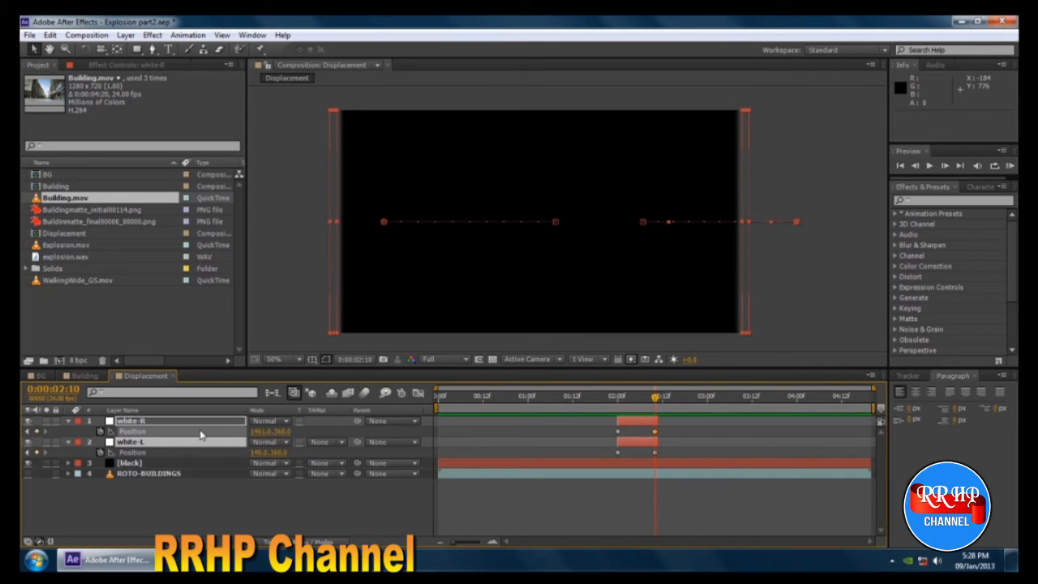
{"action": "left_click", "coordinate": [614, 514]}
Check the moving stripes against the ROTO-BUILDINGS mask at 0:00:02:04 and return to the start of the timeline.
{"action": "mouse_move", "coordinate": [621, 397]}
{"action": "left_mouse_down"}
{"action": "mouse_move", "coordinate": [543, 396]}
{"action": "mouse_move", "coordinate": [632, 396]}
{"action": "left_mouse_up"}
{"action": "left_click", "coordinate": [194, 473]}
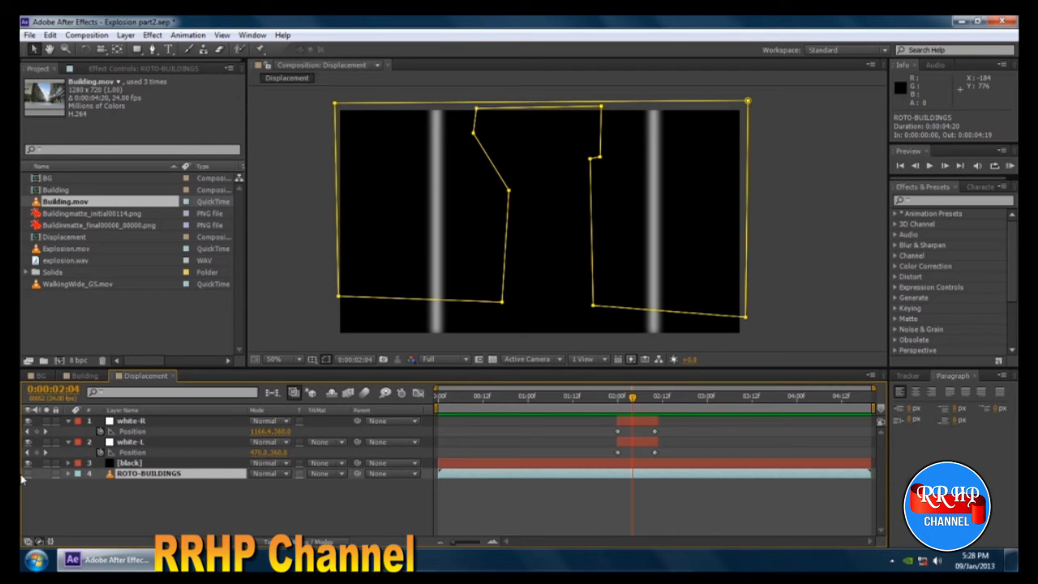
{"action": "left_click", "coordinate": [124, 507]}
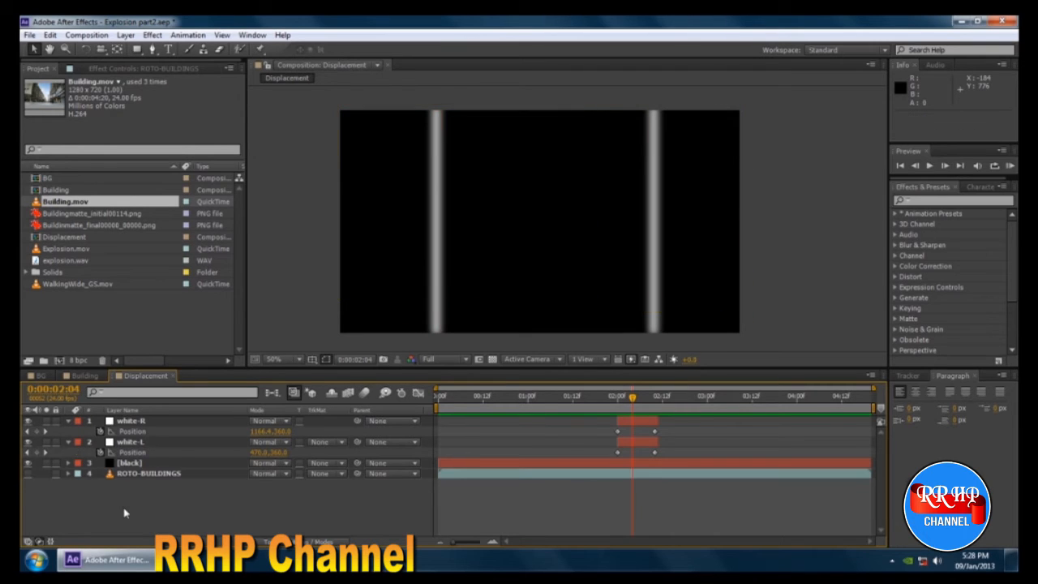
{"action": "left_click_drag", "start_coordinate": [635, 402], "coordinate": [439, 419]}
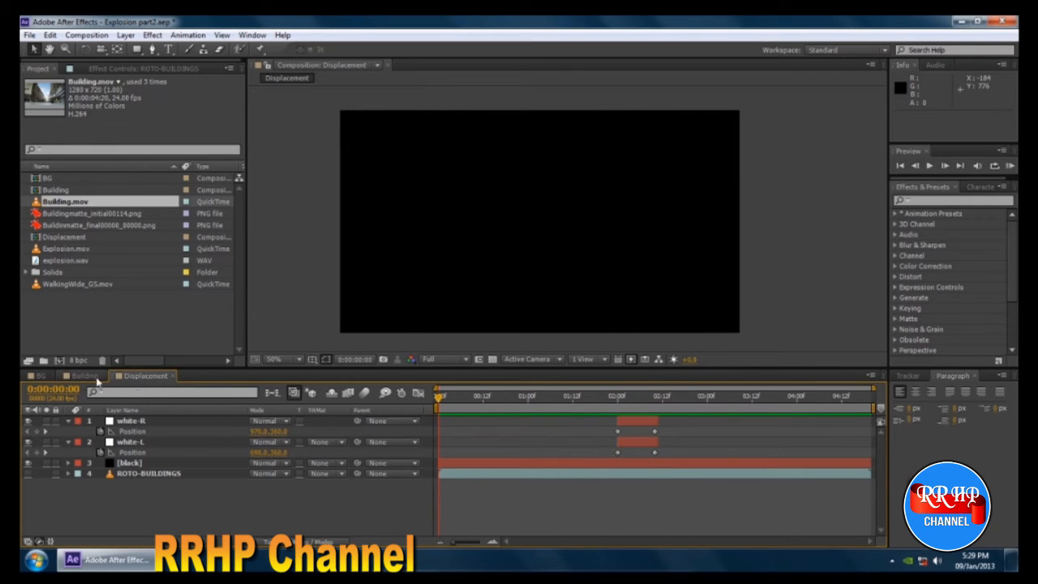
In the BG composition, move the ROTO-BUILDINGS layer below the Explosion.mov layers, directly above Building.
{"action": "left_click", "coordinate": [42, 377]}
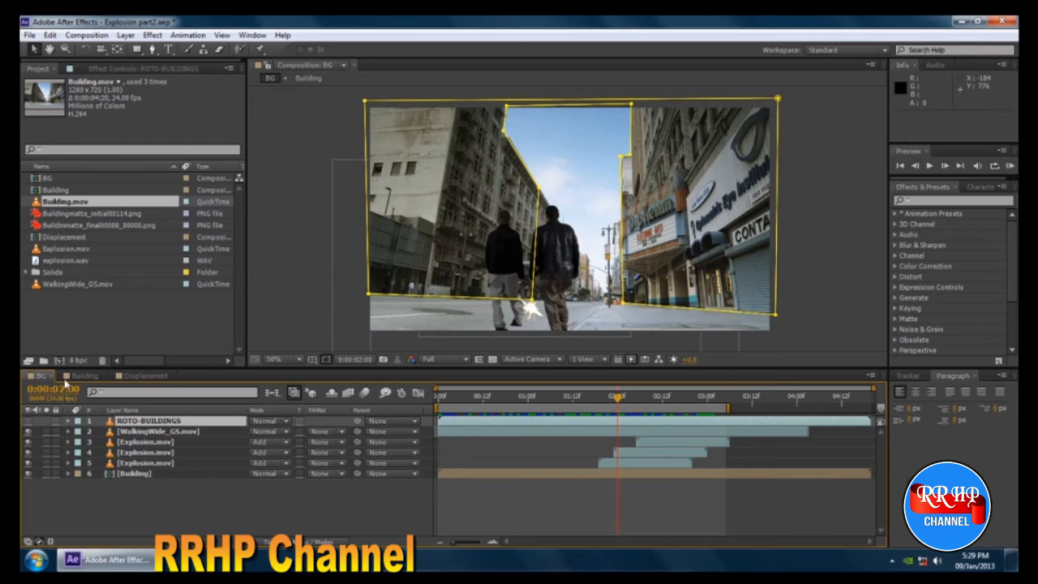
{"action": "left_click", "coordinate": [87, 377]}
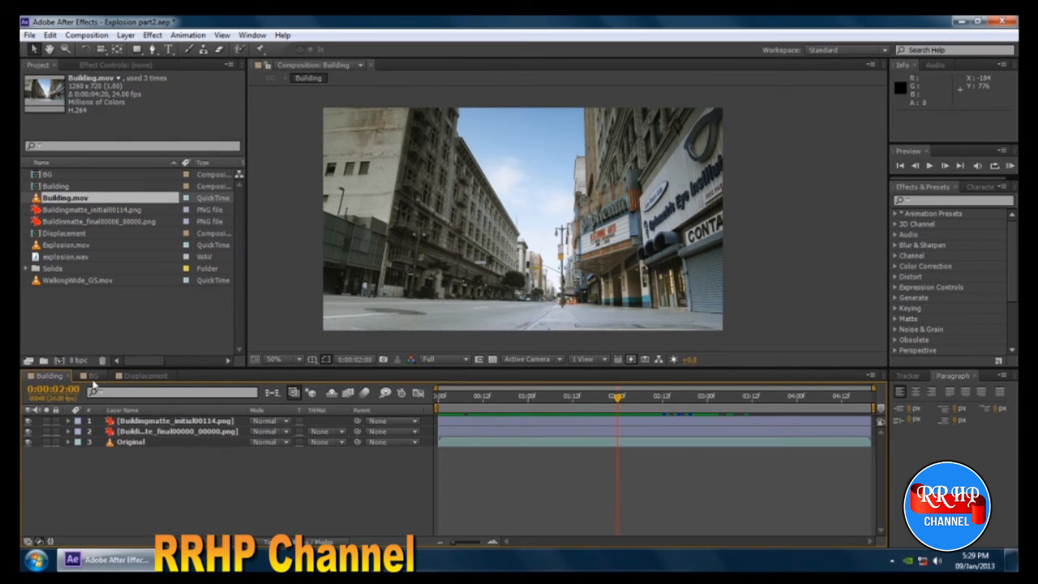
{"action": "left_click", "coordinate": [93, 379]}
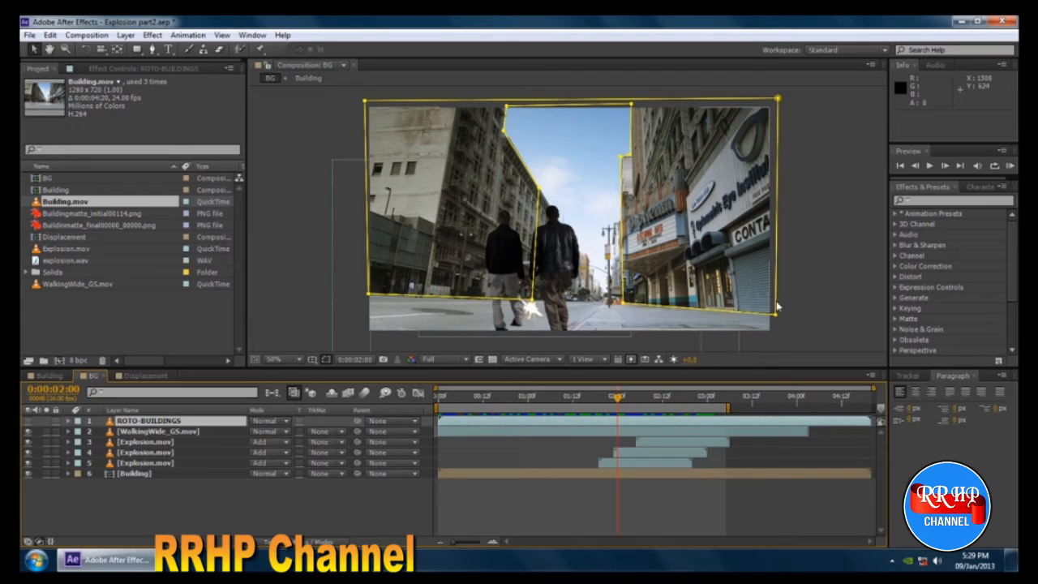
{"action": "left_click", "coordinate": [841, 279]}
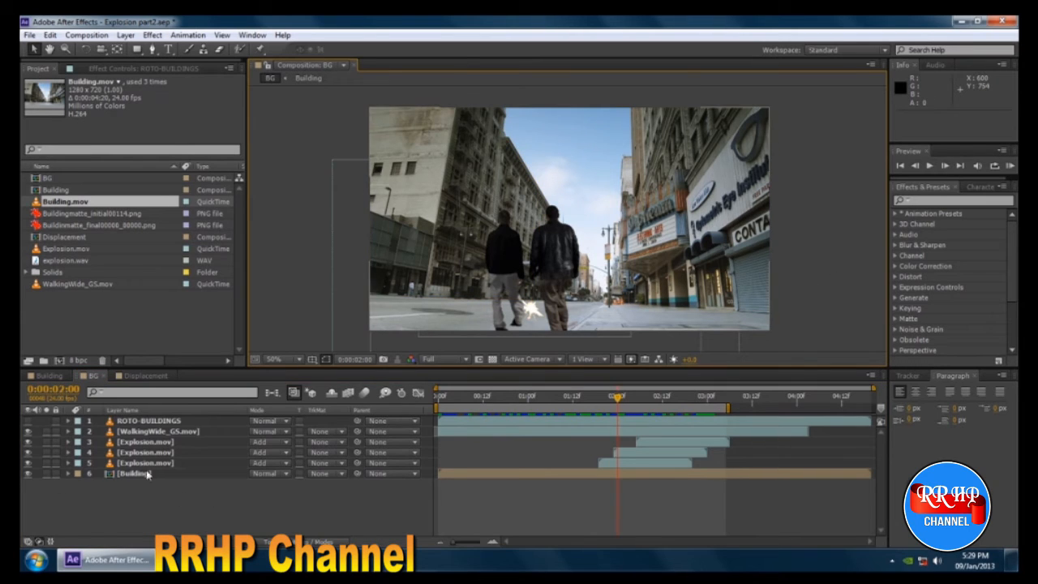
{"action": "left_click", "coordinate": [149, 421]}
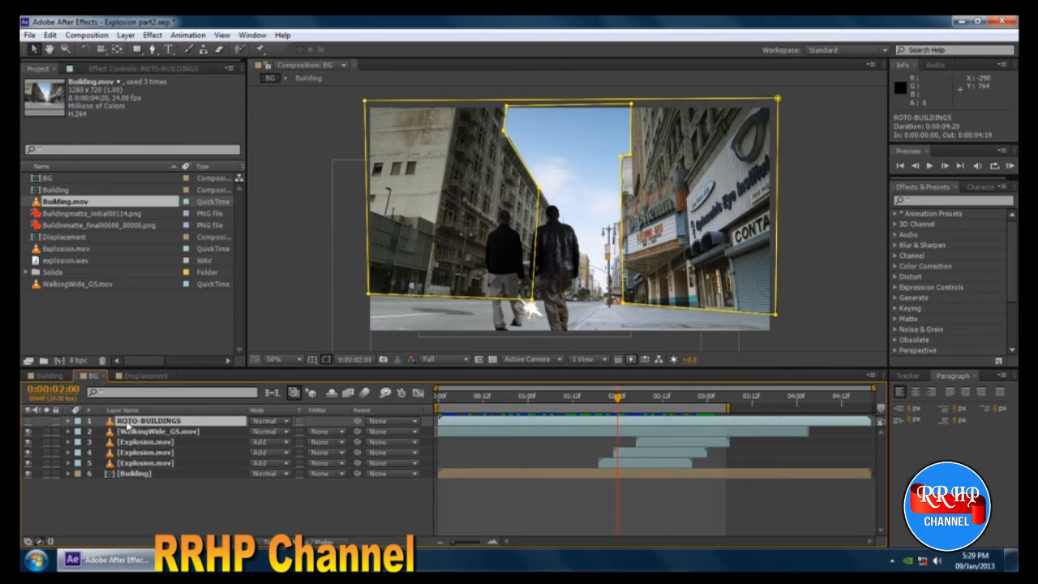
{"action": "left_click_drag", "start_coordinate": [128, 427], "coordinate": [127, 470]}
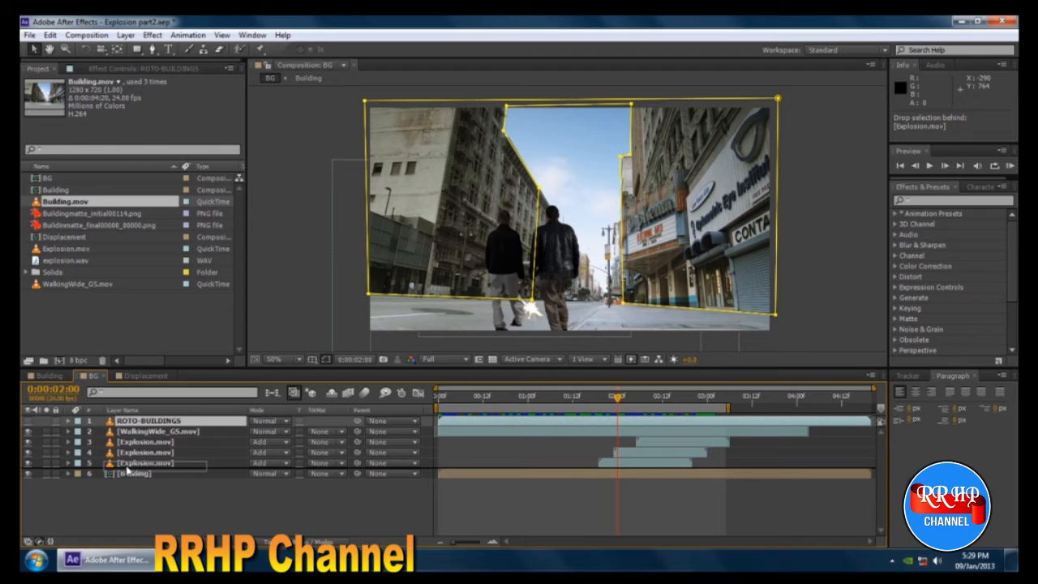
{"action": "left_click_drag", "start_coordinate": [127, 469], "coordinate": [128, 469]}
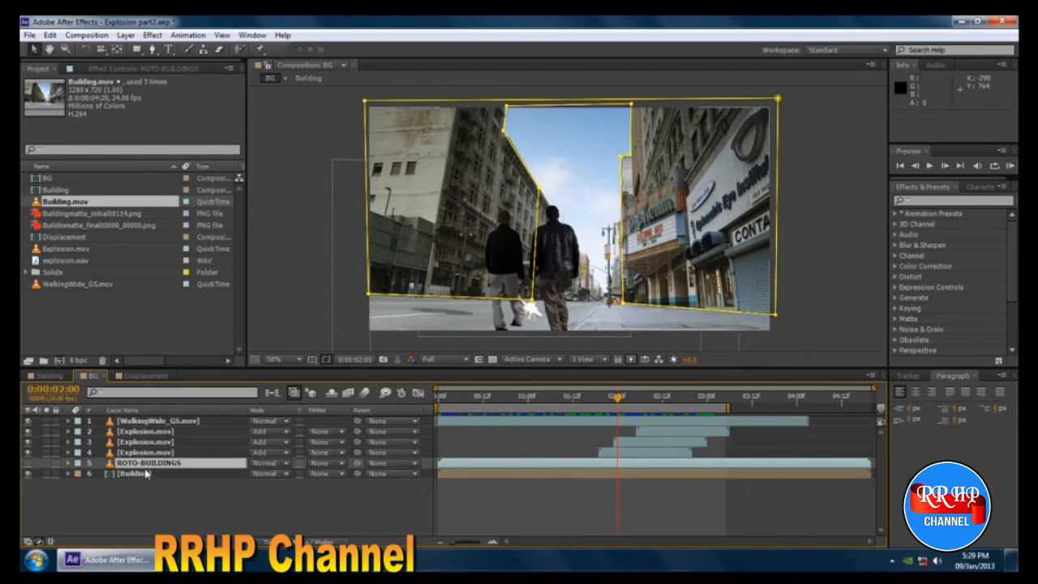
Hide the ROTO-BUILDINGS layer and duplicate the Building layer beneath it.
{"action": "left_click", "coordinate": [28, 463]}
{"action": "left_click", "coordinate": [29, 464]}
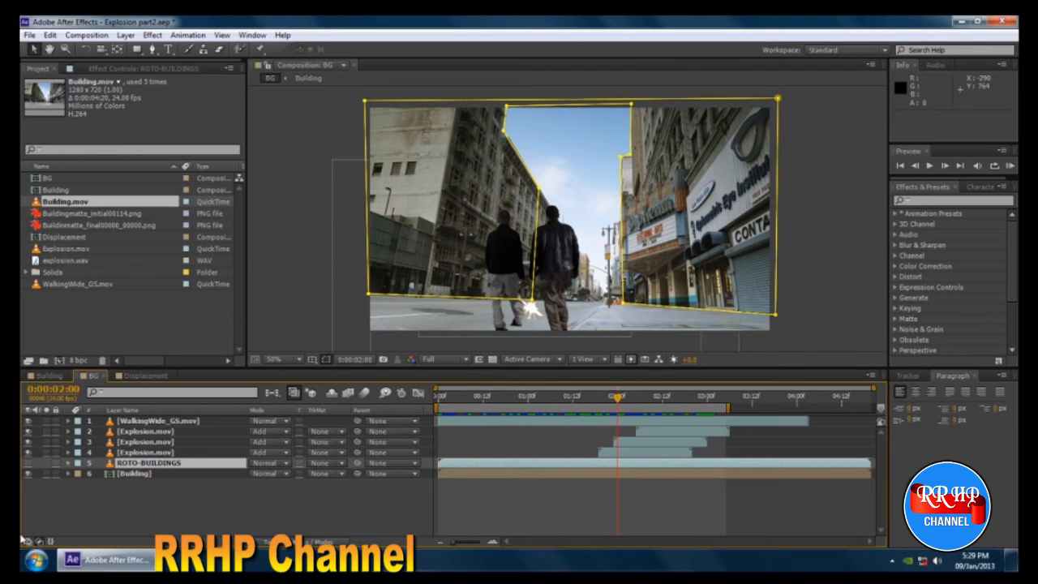
{"action": "left_click", "coordinate": [29, 465]}
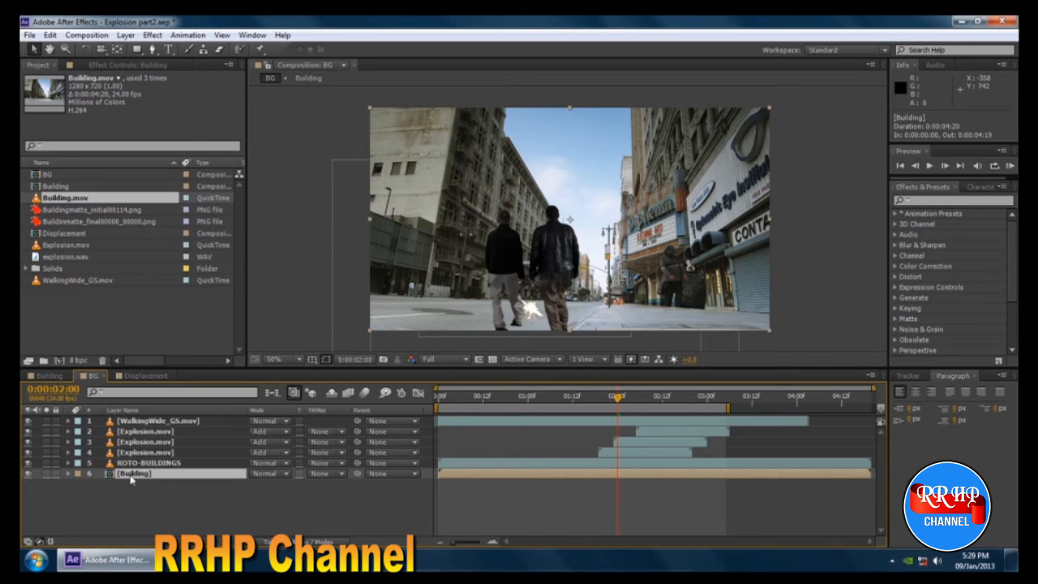
{"action": "left_click", "coordinate": [28, 462]}
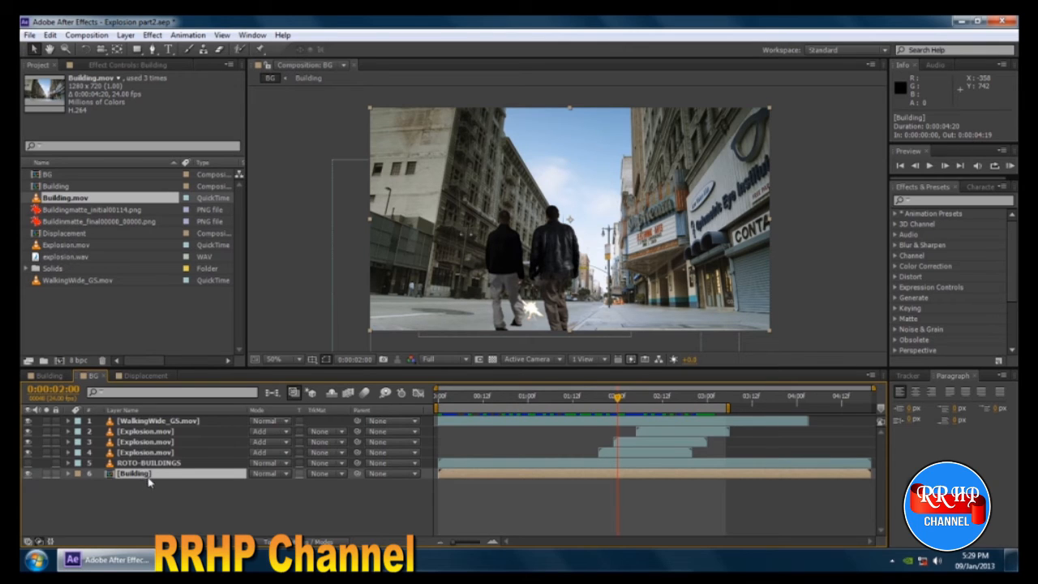
{"action": "key", "text": "ctrl+d"}
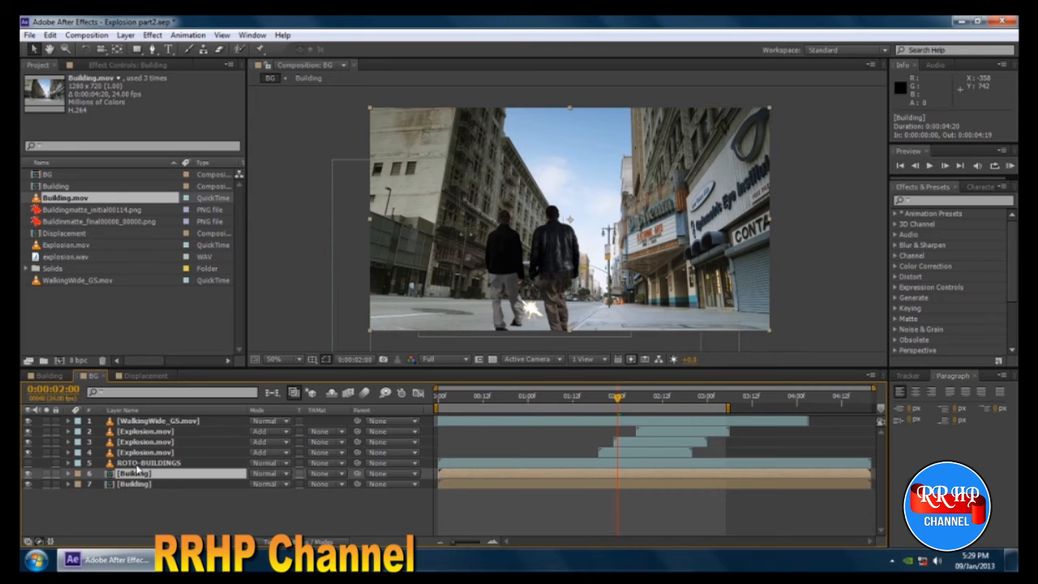
Copy Mask 1 from the ROTO-BUILDINGS layer and paste it onto the upper Building layer in BG.
{"action": "left_click", "coordinate": [84, 466]}
{"action": "key", "text": "m"}
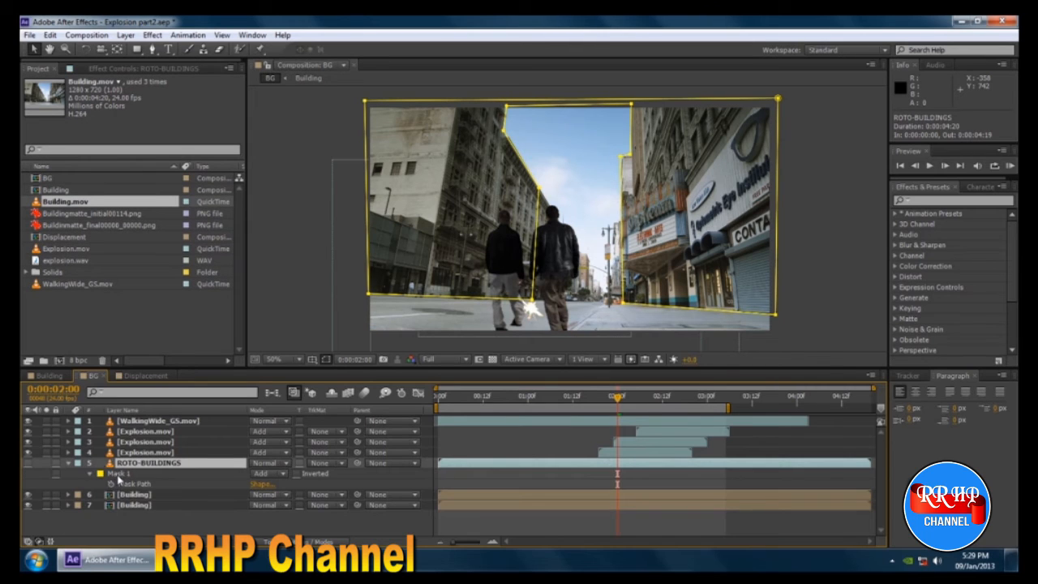
{"action": "left_click", "coordinate": [119, 475]}
{"action": "key", "text": "m"}
{"action": "left_click", "coordinate": [128, 474]}
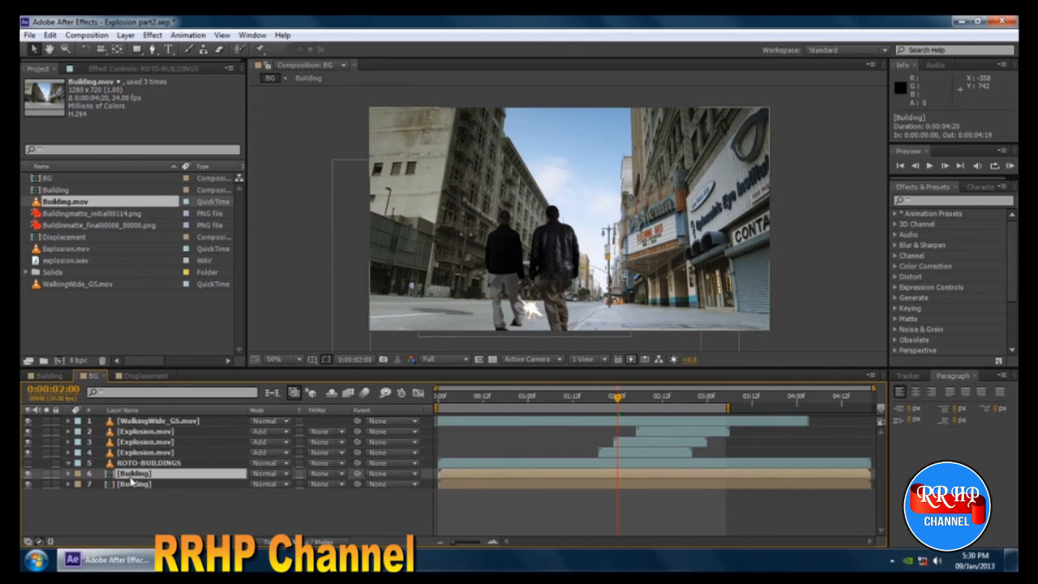
{"action": "key", "text": "ctrl+v"}
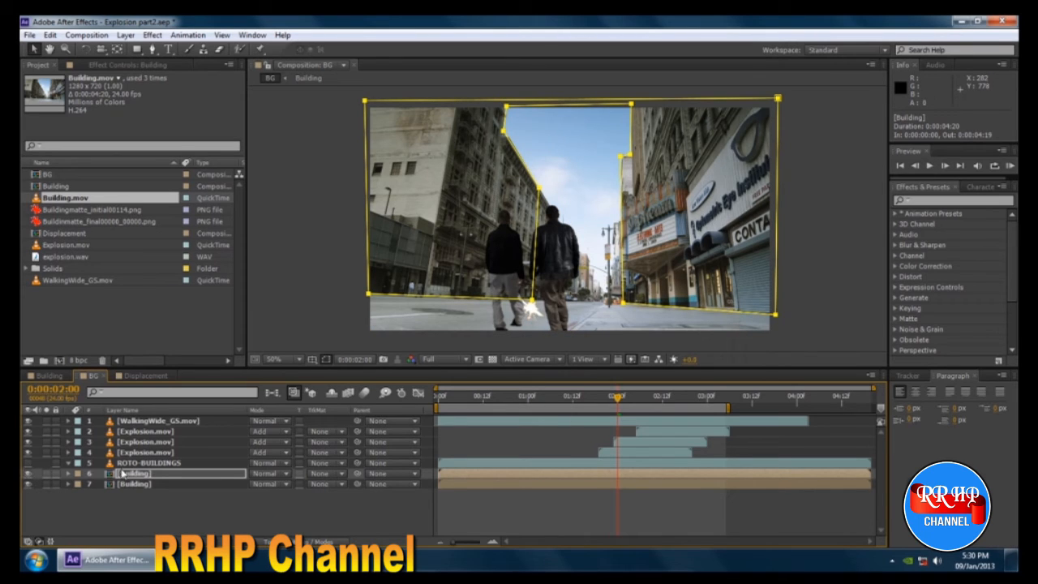
Delete the ROTO-BUILDINGS layer from BG and select the masked Building layer.
{"action": "left_click", "coordinate": [145, 464]}
{"action": "key", "text": "Delete"}
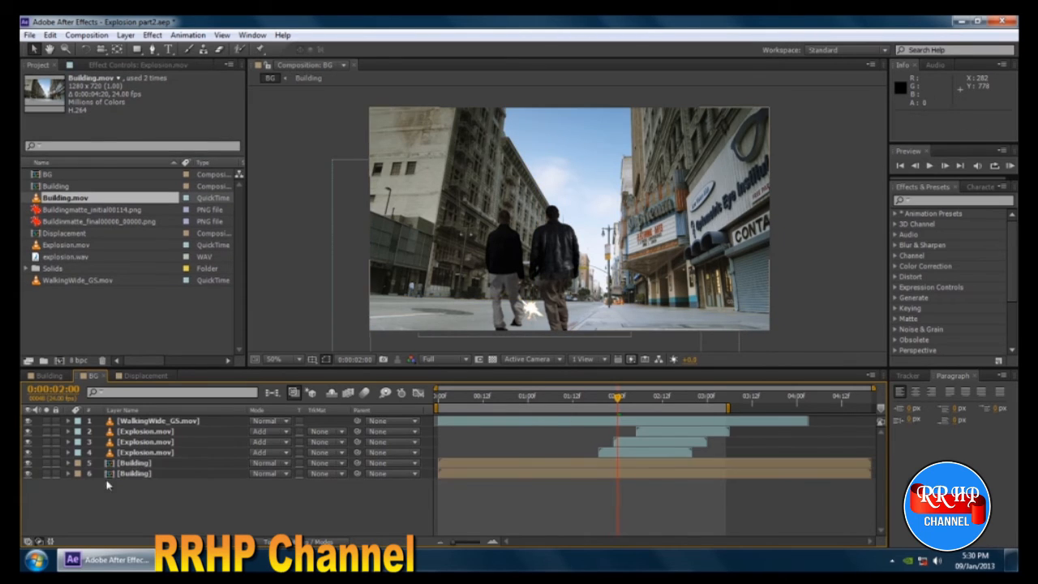
{"action": "left_click", "coordinate": [125, 463]}
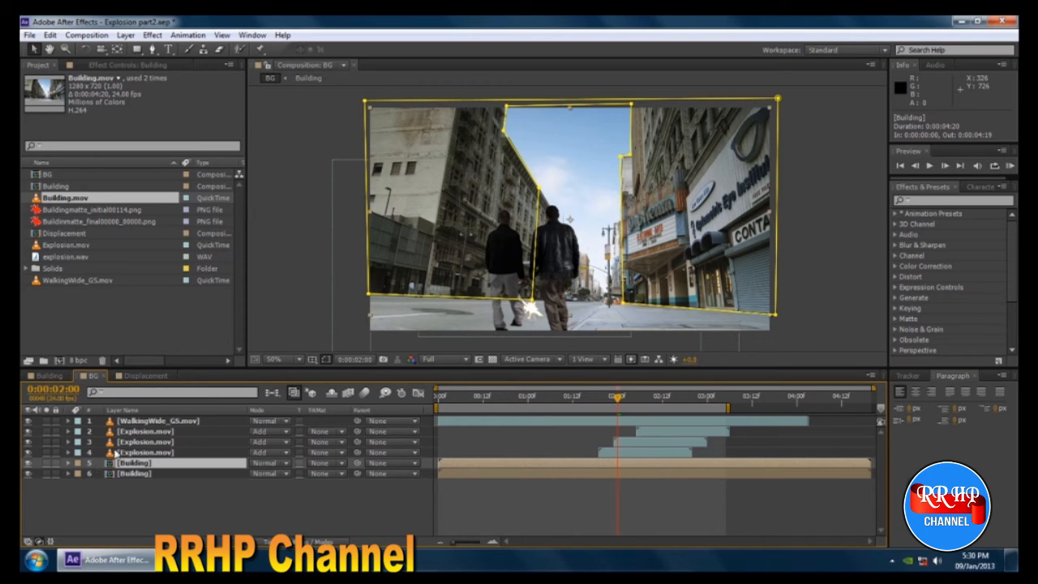
Add the Displacement composition to BG directly above the masked Building layer and hide it.
{"action": "left_click", "coordinate": [144, 376]}
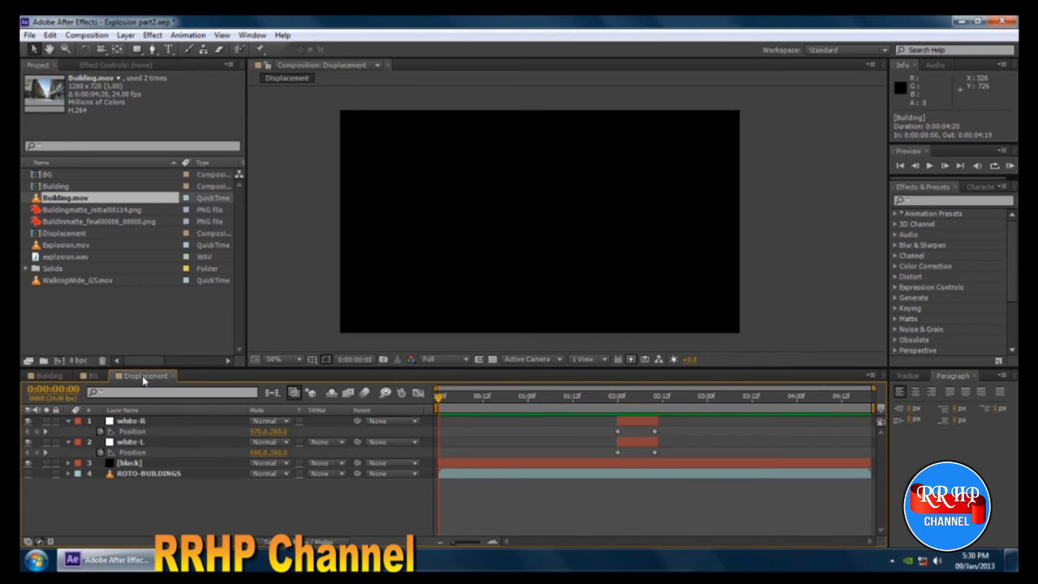
{"action": "left_click", "coordinate": [50, 376]}
{"action": "left_click", "coordinate": [88, 377]}
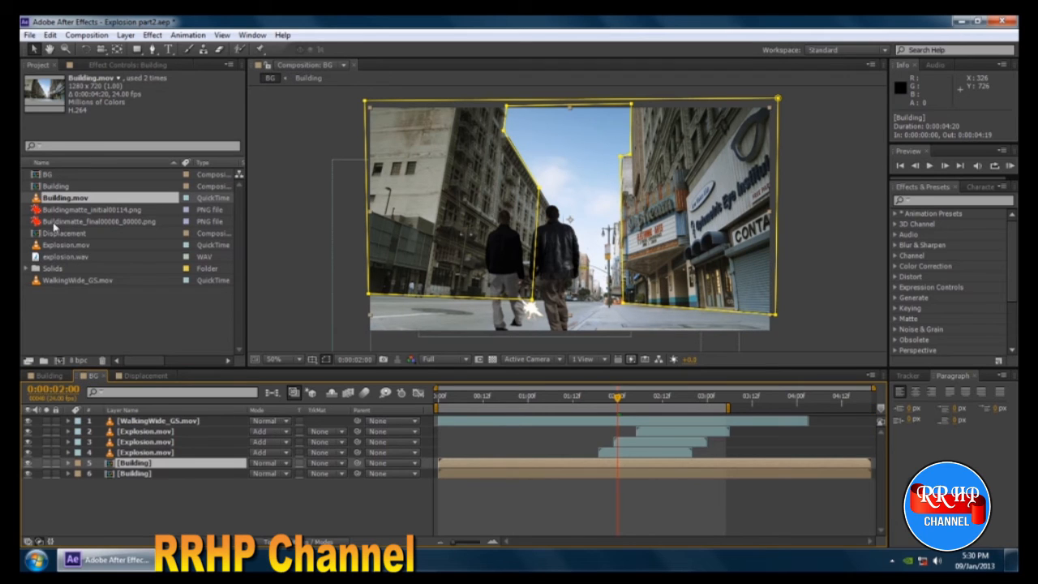
{"action": "left_click_drag", "start_coordinate": [50, 235], "coordinate": [125, 462]}
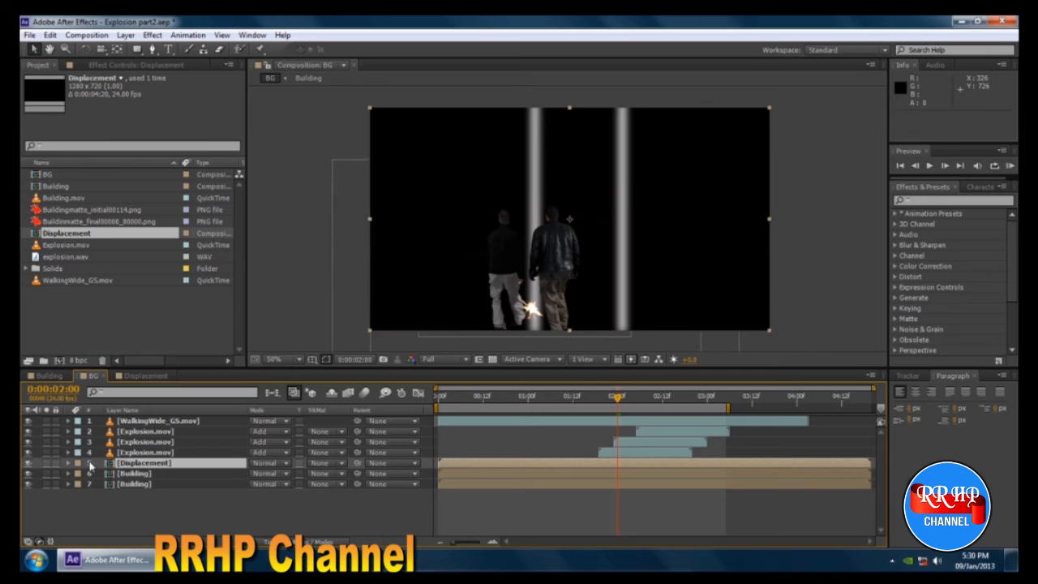
{"action": "left_click", "coordinate": [26, 463]}
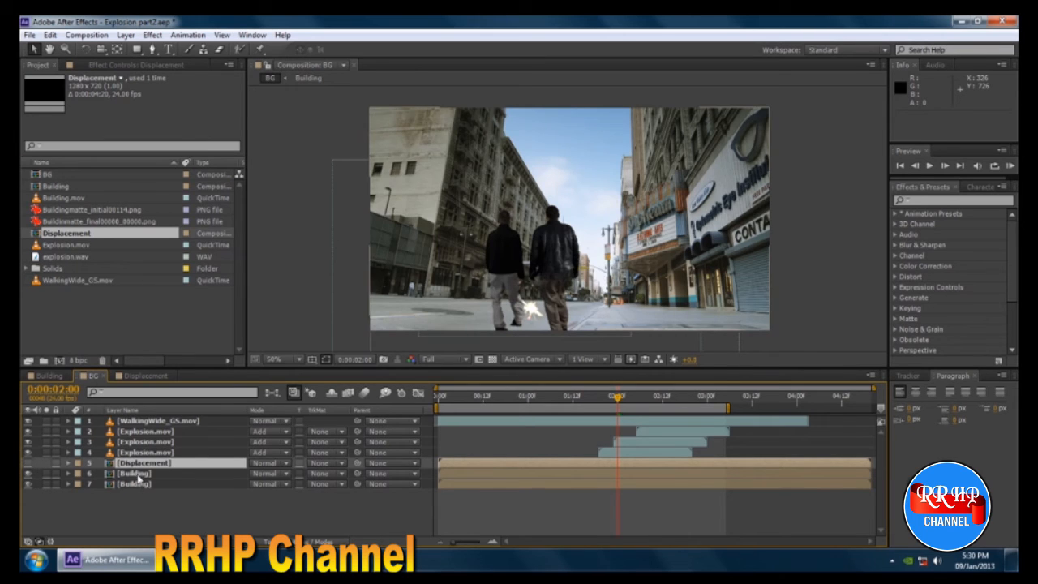
Apply the Displacement Map effect to the masked Building layer.
{"action": "left_click", "coordinate": [138, 474]}
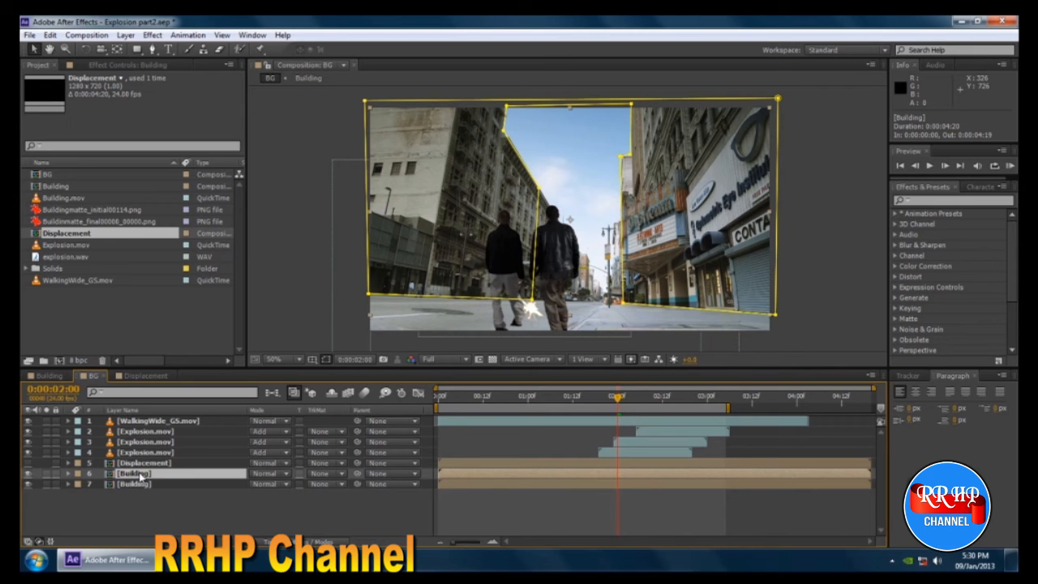
{"action": "right_click", "coordinate": [140, 477]}
{"action": "mouse_move", "coordinate": [218, 266]}
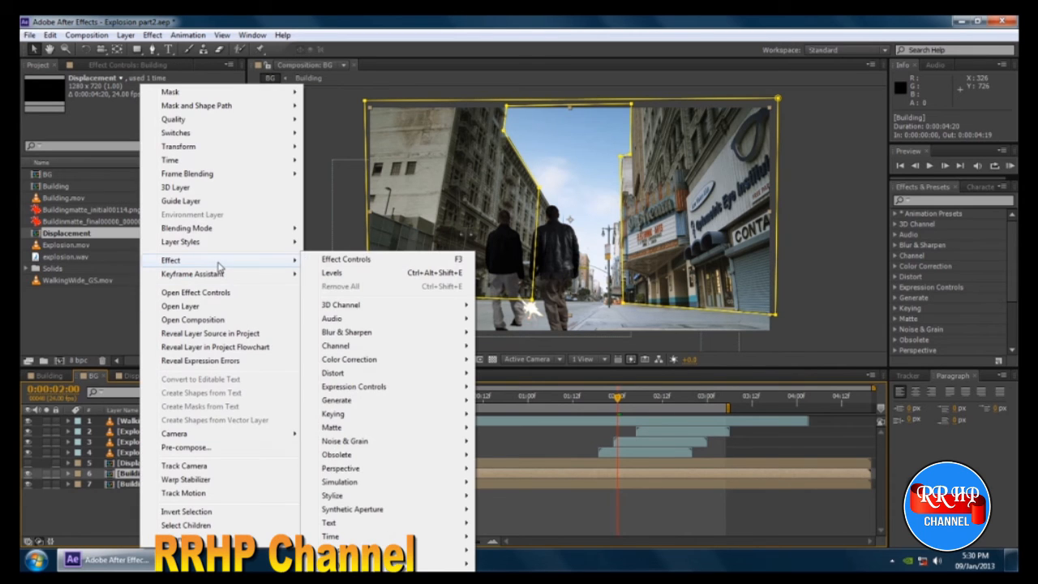
{"action": "mouse_move", "coordinate": [366, 375]}
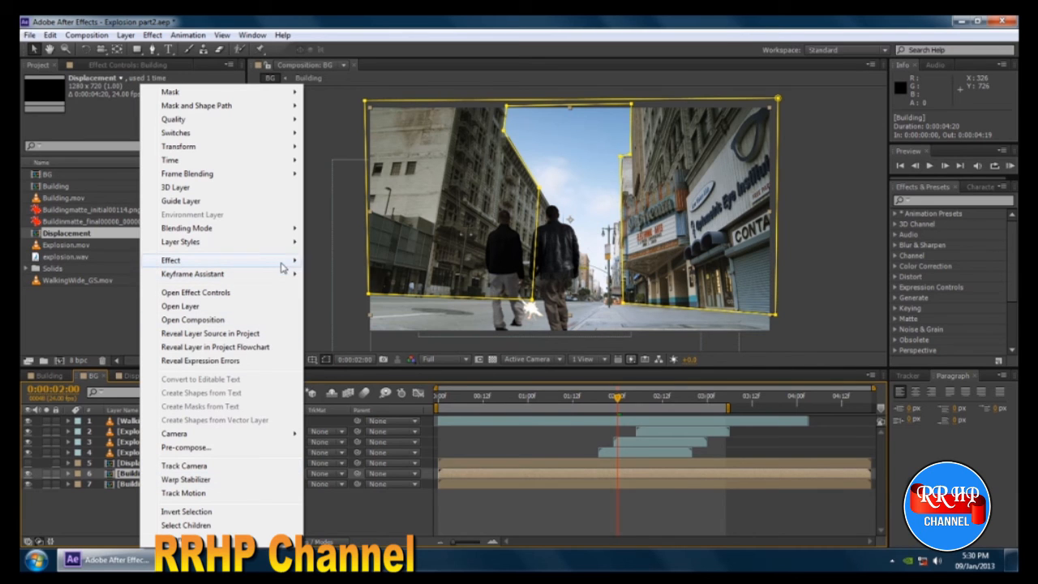
{"action": "mouse_move", "coordinate": [279, 260]}
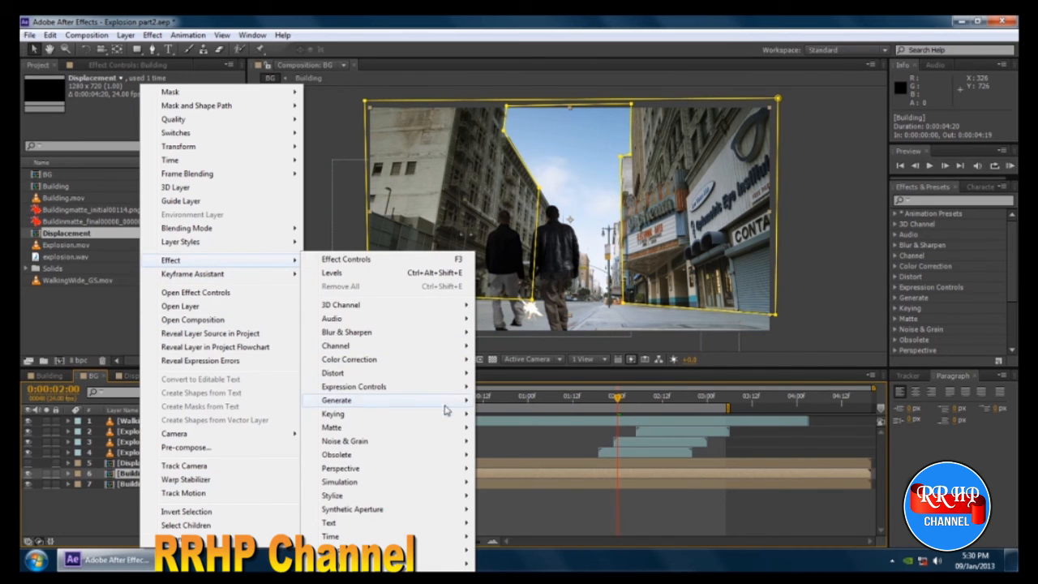
{"action": "mouse_move", "coordinate": [450, 375]}
{"action": "left_click", "coordinate": [535, 319]}
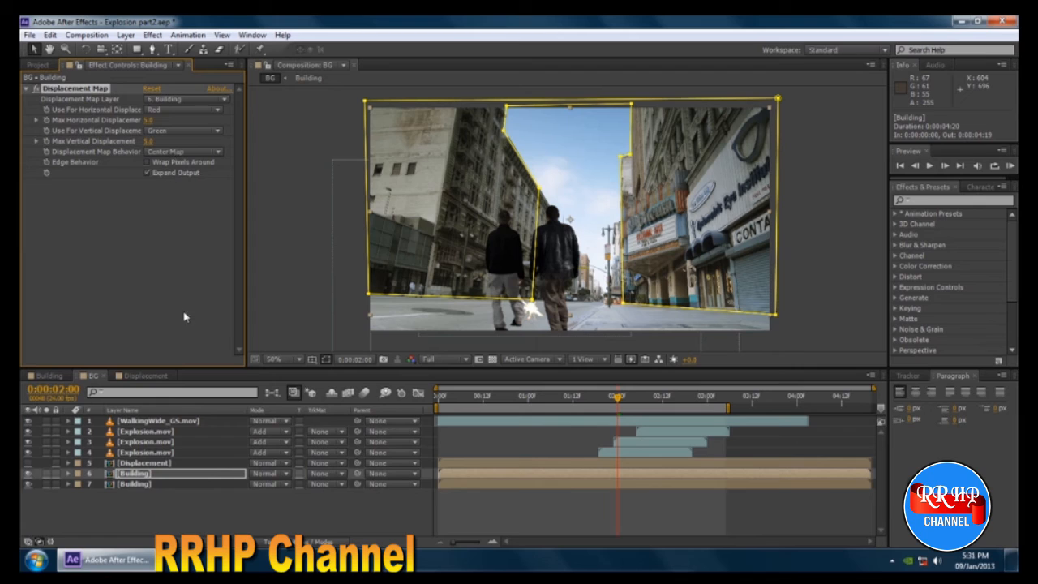
Set the Displacement Map Layer to 5. Displacement and the map behavior to Stretch Map to Fit.
{"action": "left_click", "coordinate": [172, 100]}
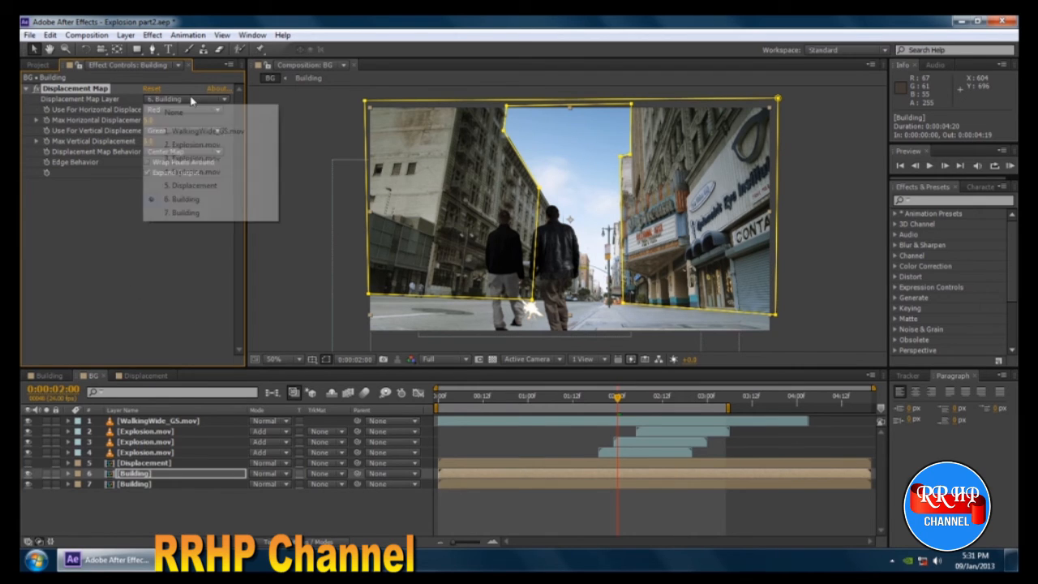
{"action": "left_click", "coordinate": [178, 186]}
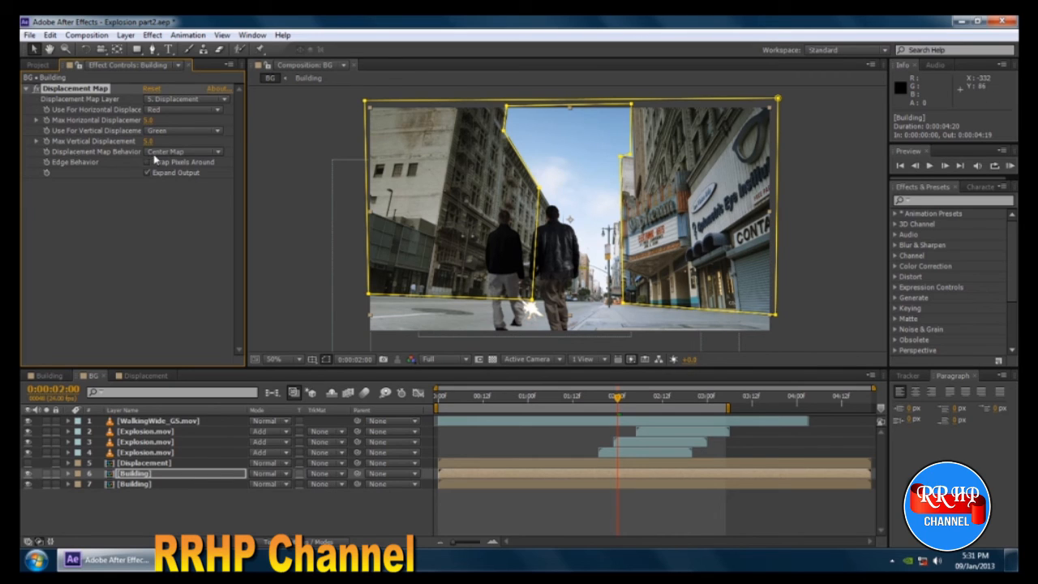
{"action": "left_click", "coordinate": [179, 153]}
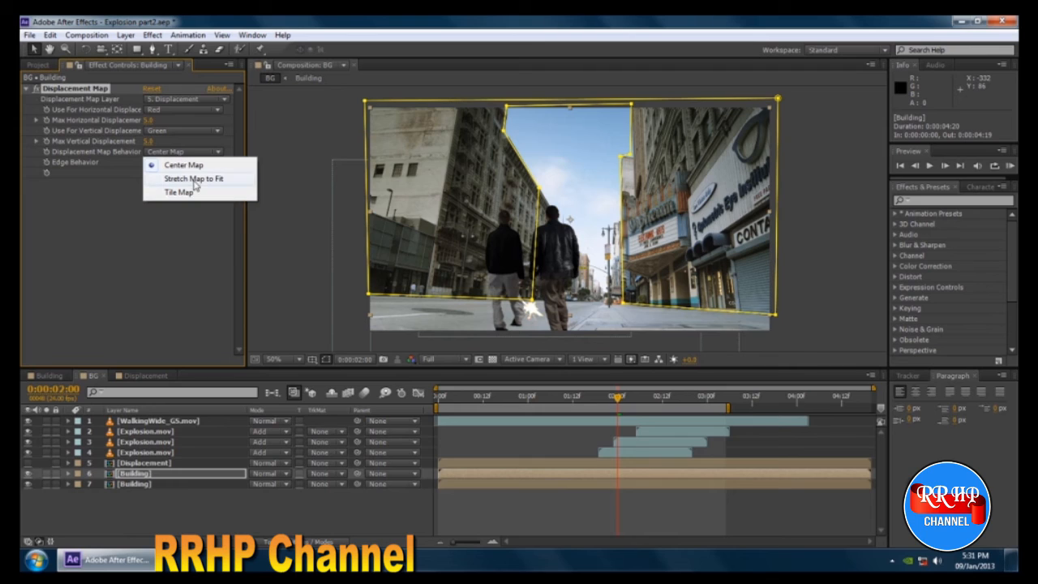
{"action": "left_click", "coordinate": [195, 180]}
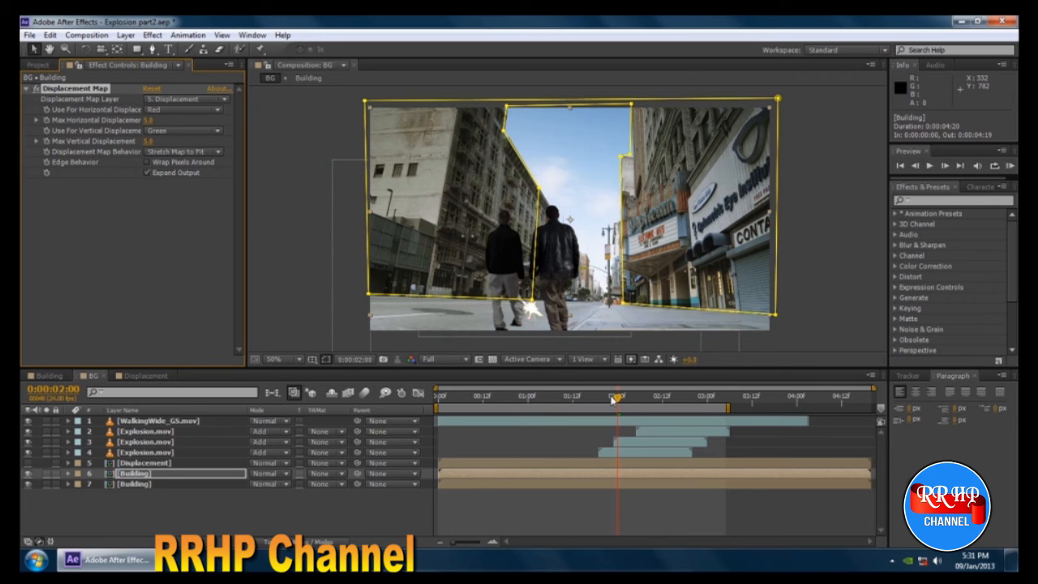
Try much larger maximum horizontal and vertical displacement amounts at 0:00:02:05, undoing each change.
{"action": "mouse_move", "coordinate": [616, 399]}
{"action": "left_mouse_down"}
{"action": "mouse_move", "coordinate": [595, 399]}
{"action": "mouse_move", "coordinate": [625, 404]}
{"action": "left_mouse_up"}
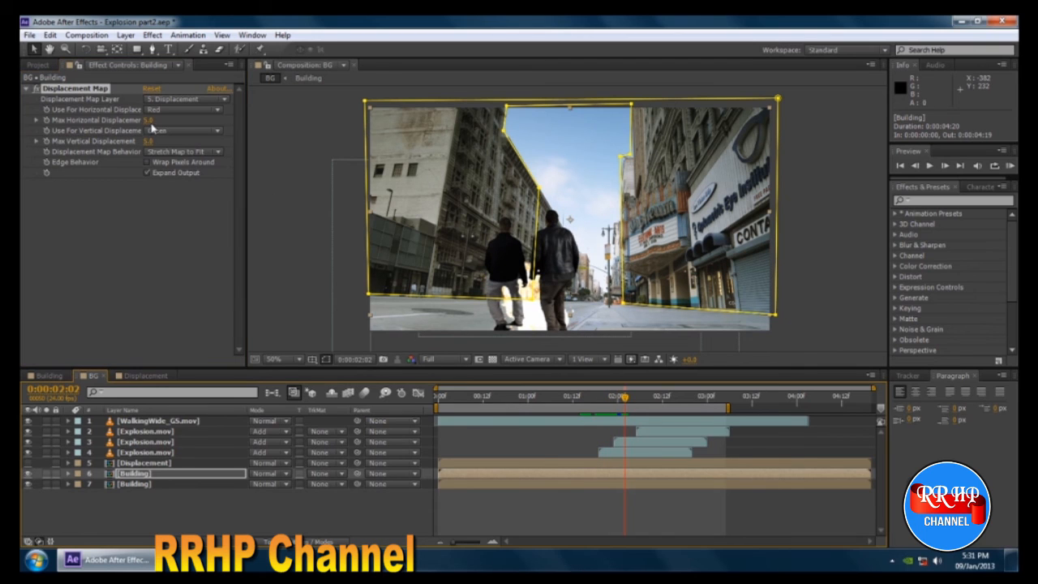
{"action": "mouse_move", "coordinate": [626, 401]}
{"action": "left_mouse_down"}
{"action": "mouse_move", "coordinate": [603, 405]}
{"action": "mouse_move", "coordinate": [678, 407]}
{"action": "mouse_move", "coordinate": [606, 405]}
{"action": "mouse_move", "coordinate": [678, 408]}
{"action": "mouse_move", "coordinate": [620, 408]}
{"action": "mouse_move", "coordinate": [637, 409]}
{"action": "left_mouse_up"}
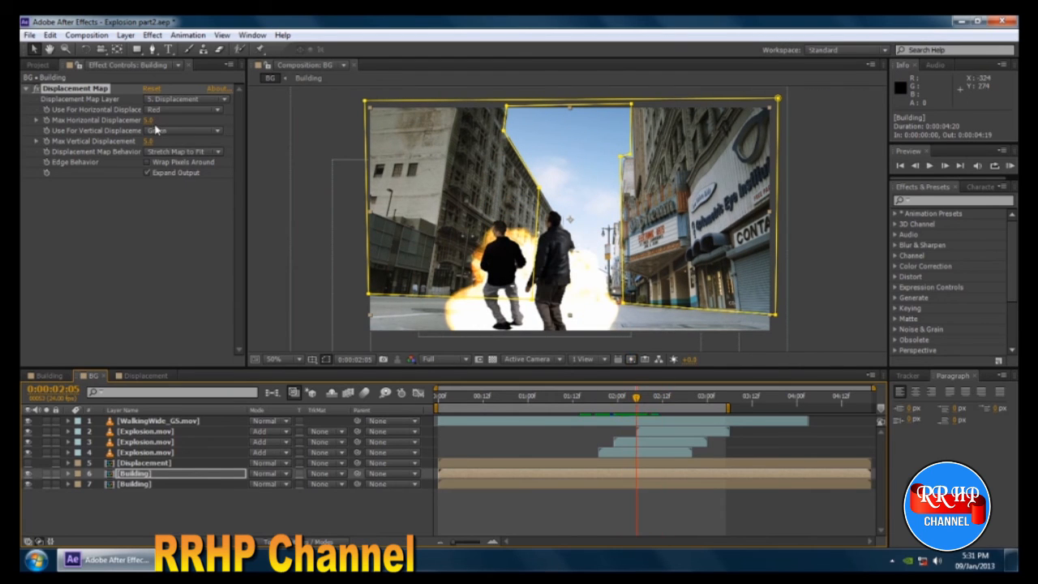
{"action": "left_click_drag", "start_coordinate": [149, 126], "coordinate": [182, 122]}
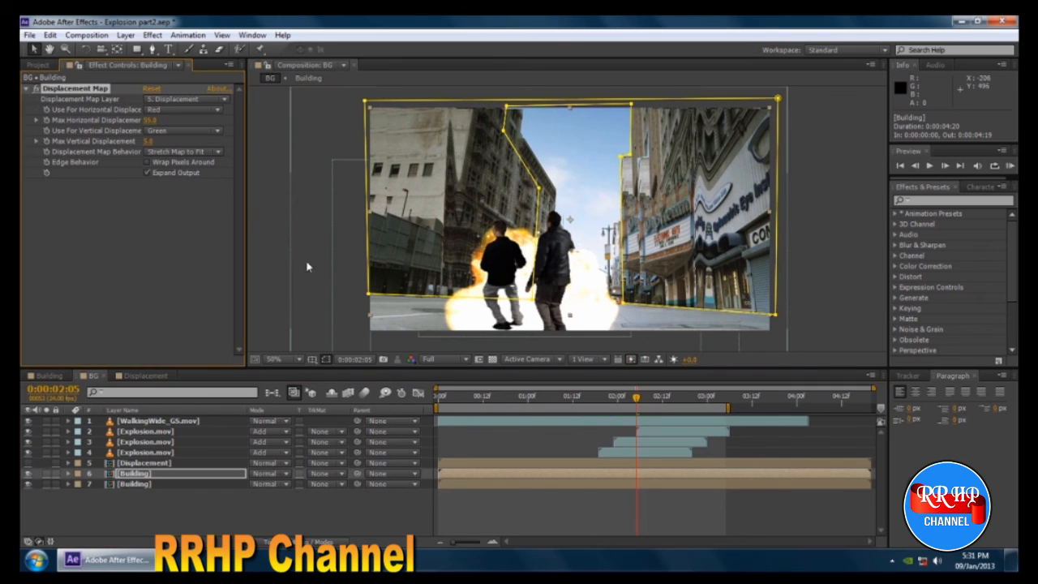
{"action": "key", "text": "ctrl+z"}
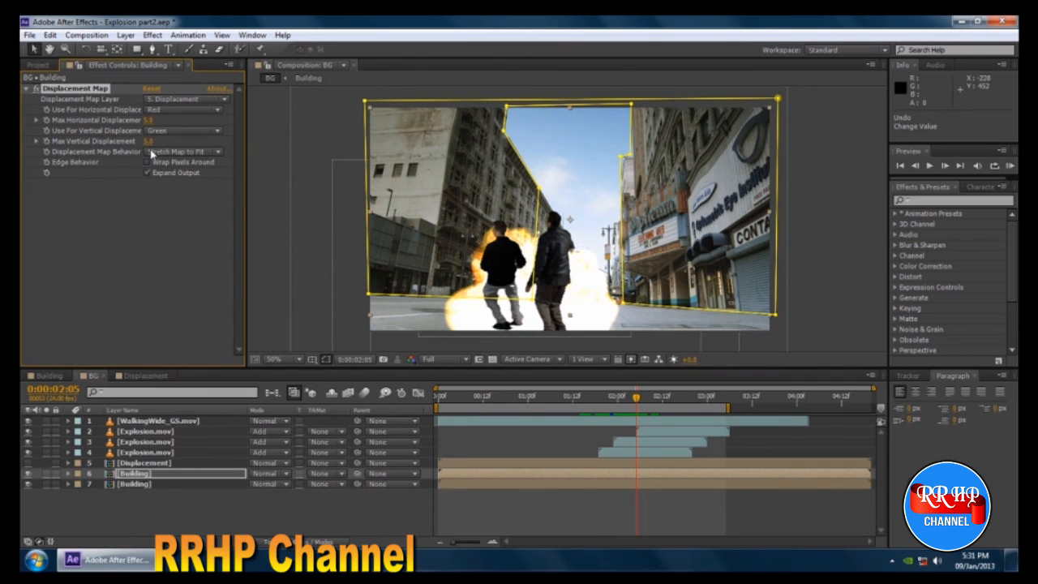
{"action": "left_click_drag", "start_coordinate": [154, 141], "coordinate": [178, 146]}
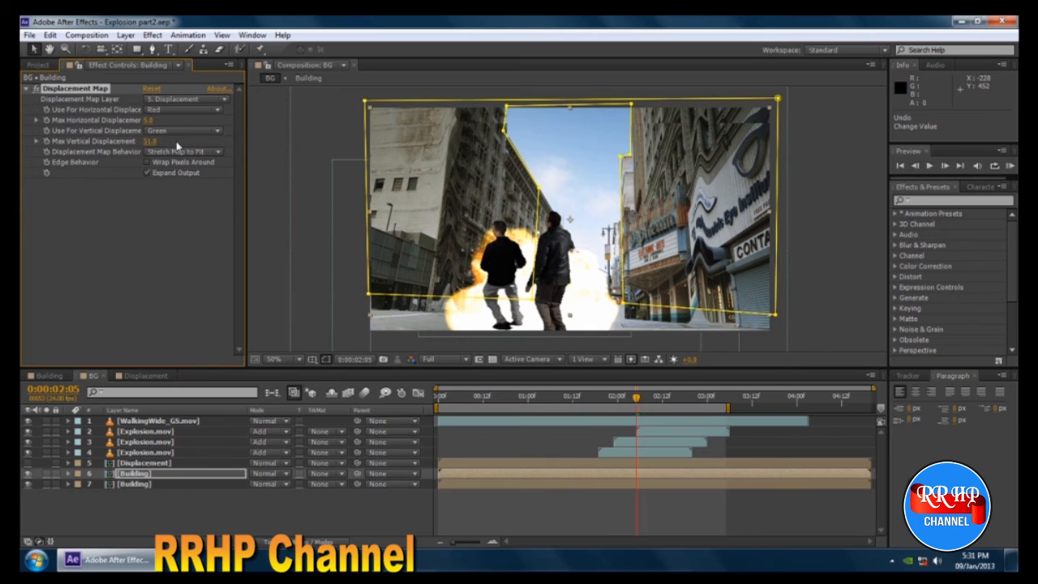
{"action": "key", "text": "ctrl+z"}
Set Max Horizontal and Max Vertical Displacement to 10 and check the effect back at 0:00:02:03.
{"action": "left_click", "coordinate": [150, 120]}
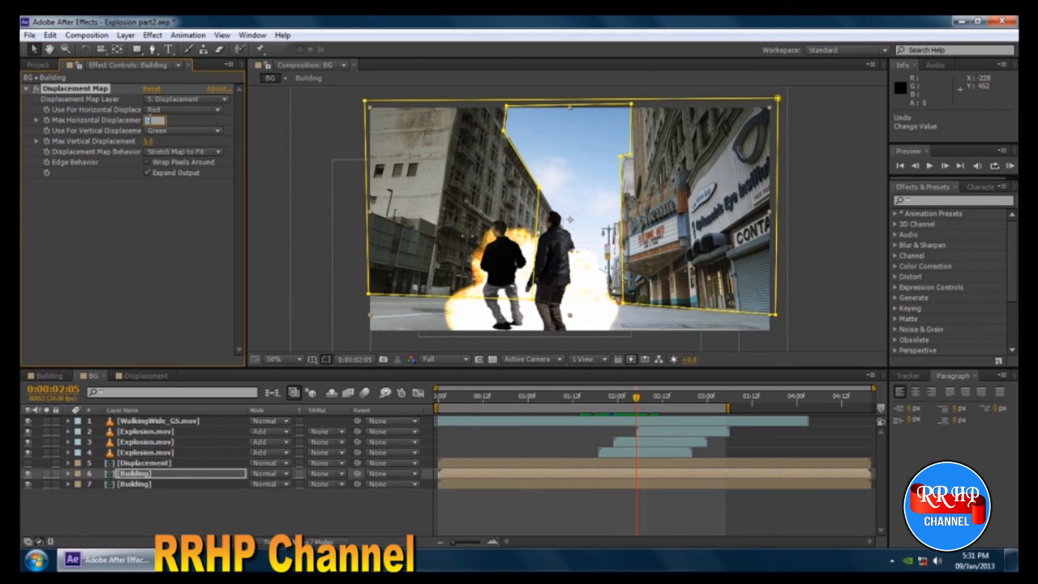
{"action": "left_click", "coordinate": [149, 141]}
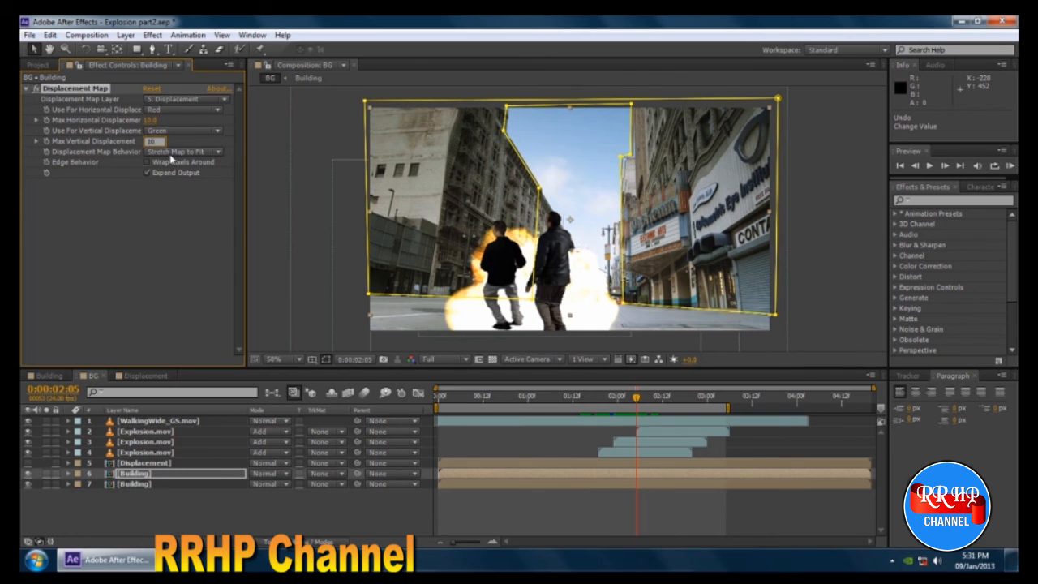
{"action": "key", "text": "Return"}
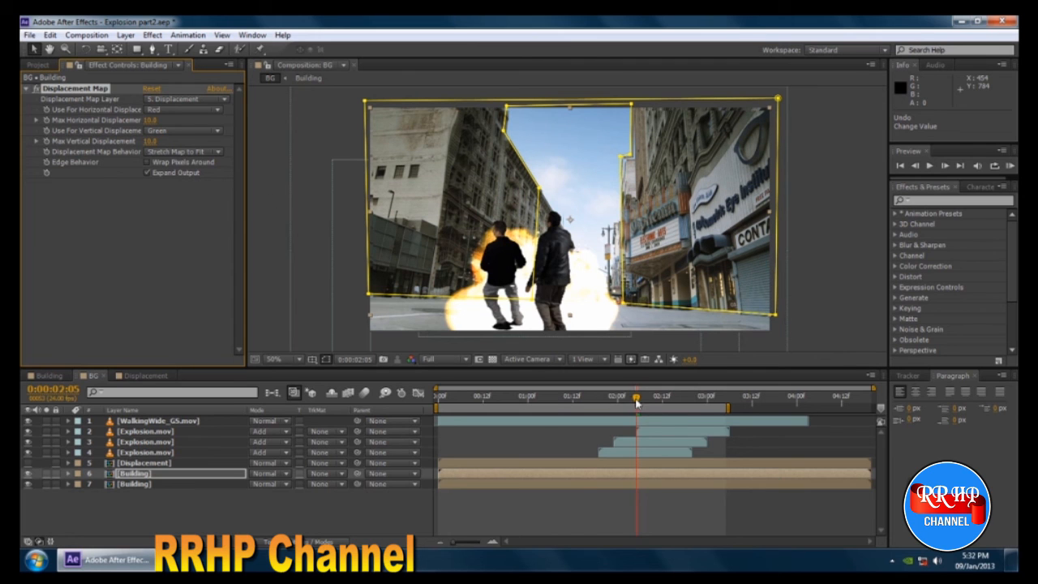
{"action": "mouse_move", "coordinate": [633, 403]}
{"action": "left_mouse_down"}
{"action": "mouse_move", "coordinate": [598, 403]}
{"action": "mouse_move", "coordinate": [657, 407]}
{"action": "mouse_move", "coordinate": [628, 404]}
{"action": "left_mouse_up"}
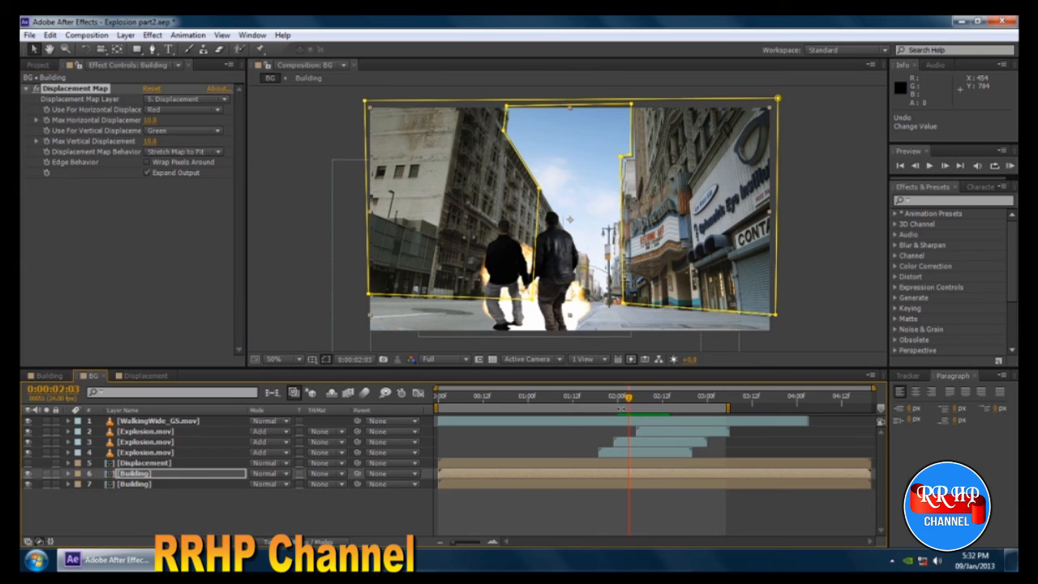
Set both Max Horizontal Displacement and Max Vertical Displacement to 3 on the masked Building layer.
{"action": "left_click", "coordinate": [152, 120]}
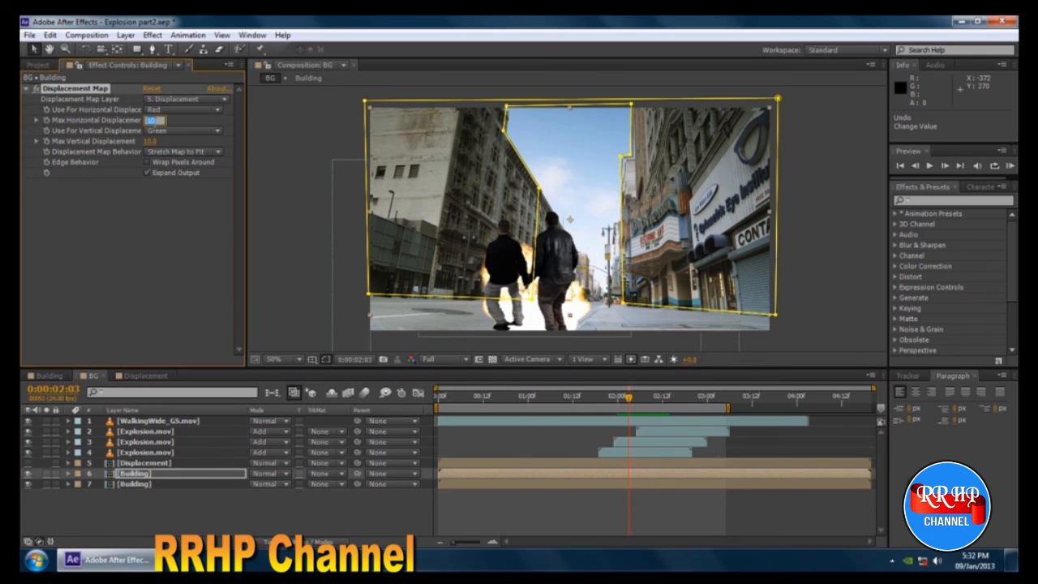
{"action": "left_click", "coordinate": [152, 142]}
{"action": "type", "text": "3"}
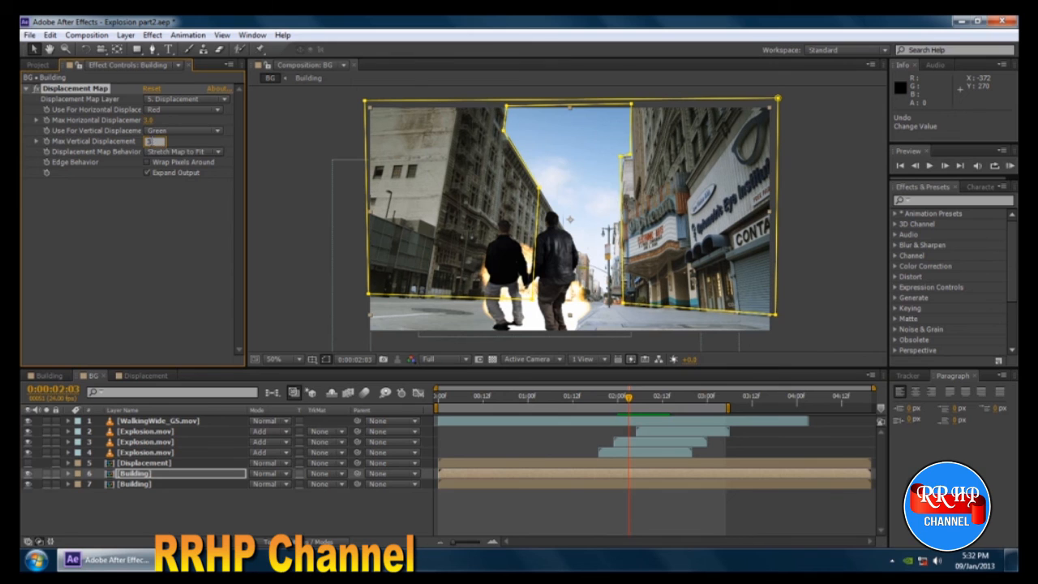
{"action": "key", "text": "Return"}
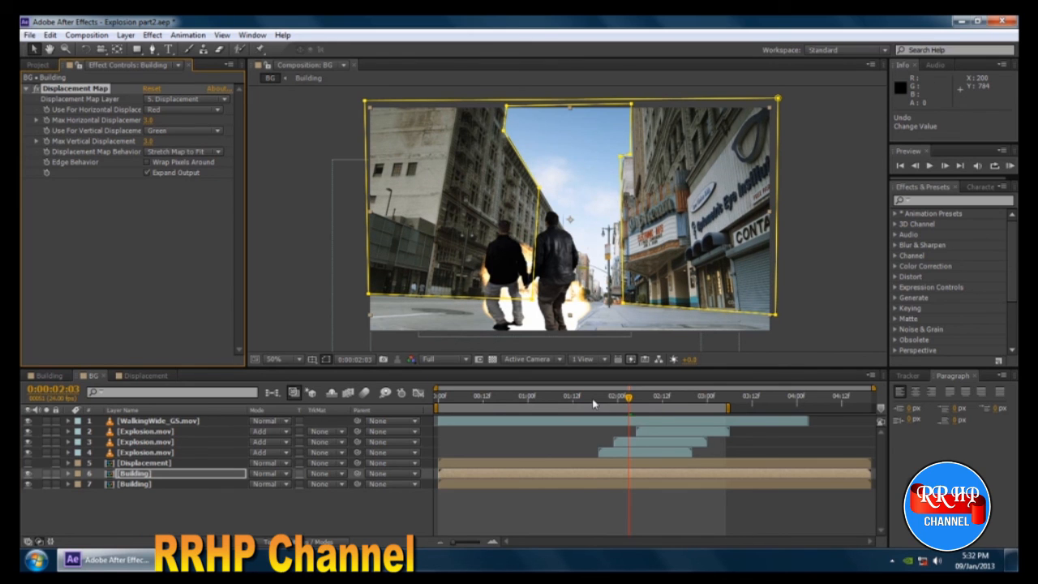
Return to the start of the BG timeline, deselect all layers, and run a RAM preview of the displacement.
{"action": "left_click_drag", "start_coordinate": [597, 400], "coordinate": [438, 397]}
{"action": "left_click", "coordinate": [848, 195]}
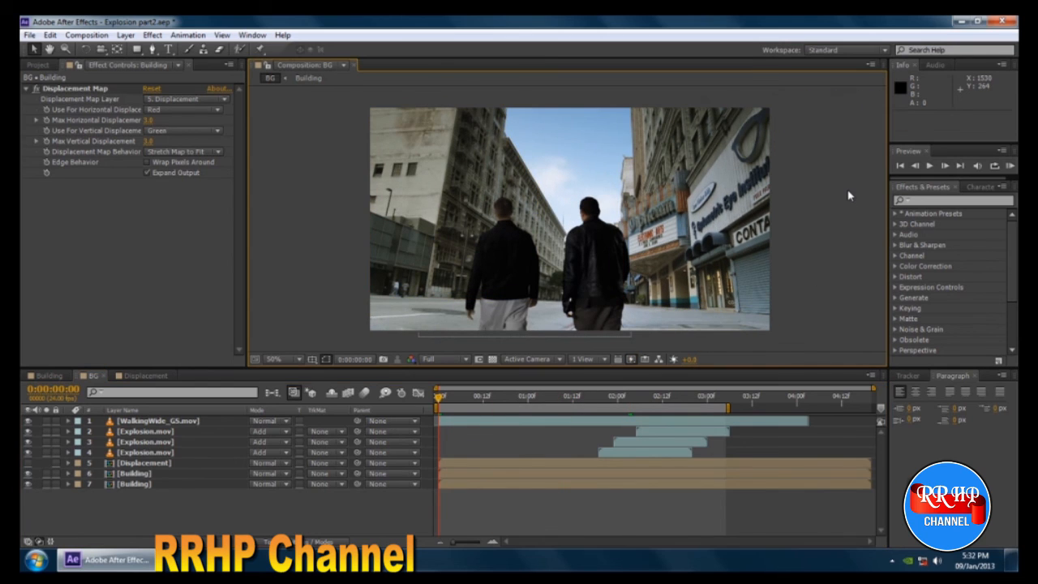
{"action": "key", "text": "KP_0"}
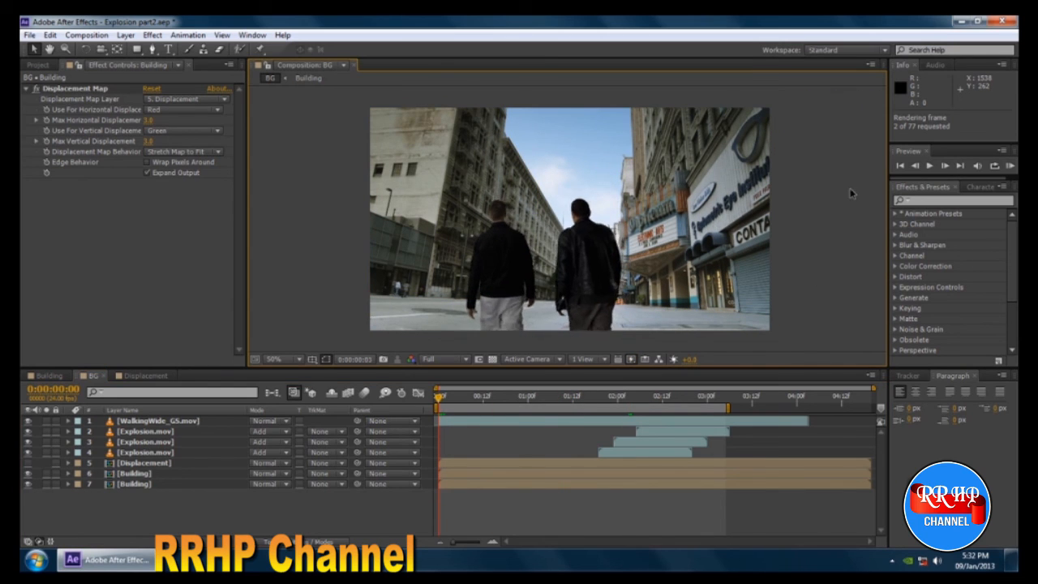